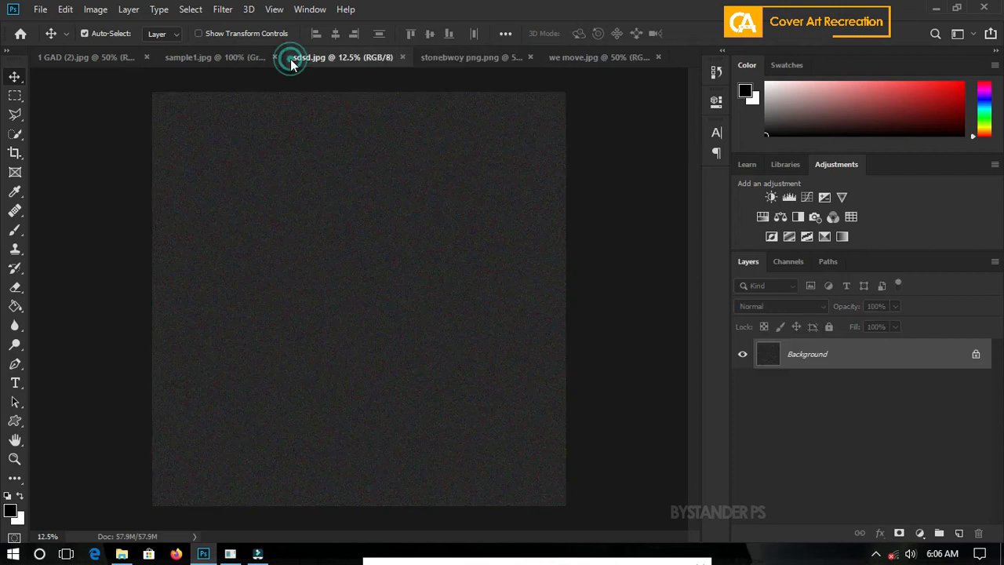
Step: Create a new 15 x 15 inch document at 300 pixels/inch in RGB Color with a white background
click(214, 61)
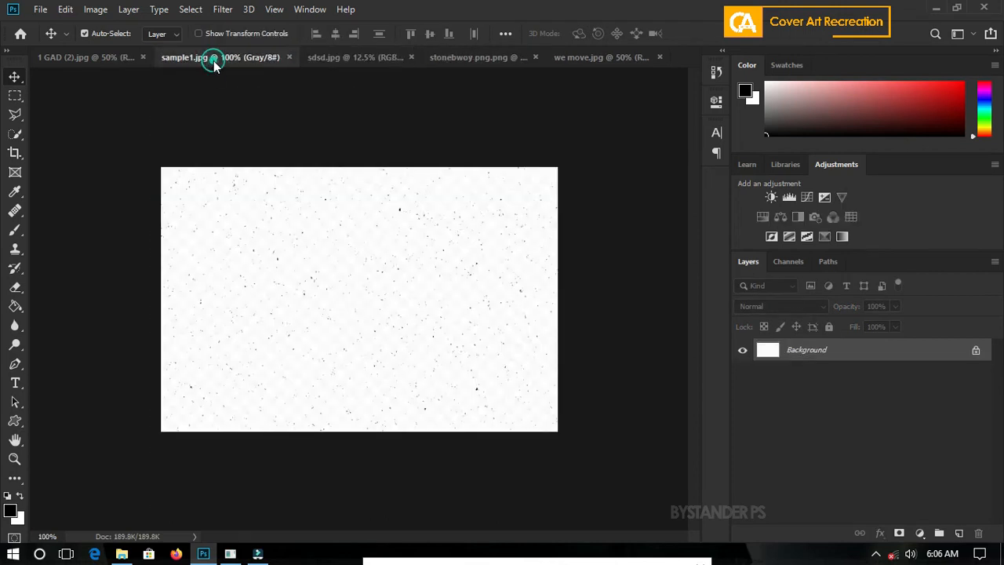
click(108, 55)
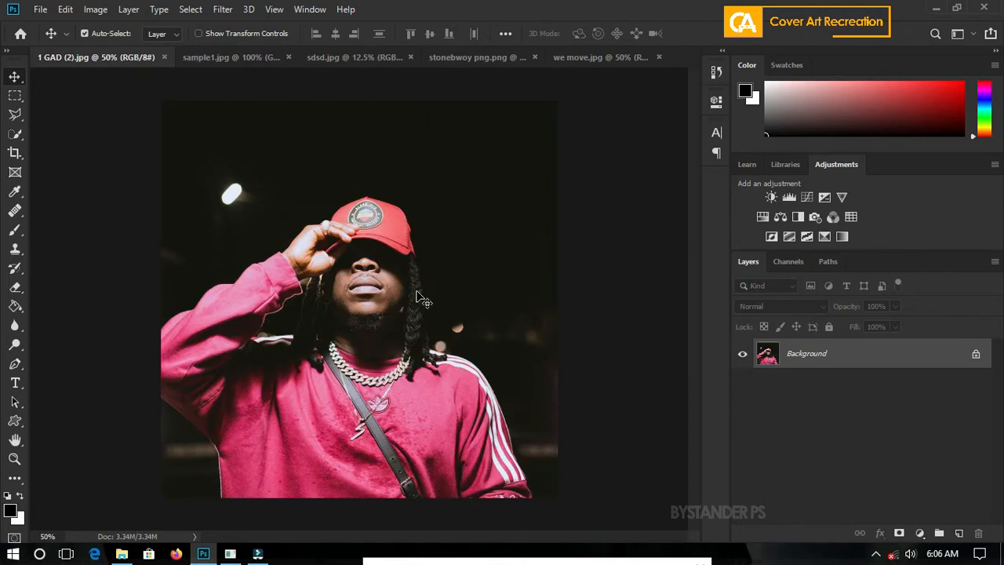
click(43, 11)
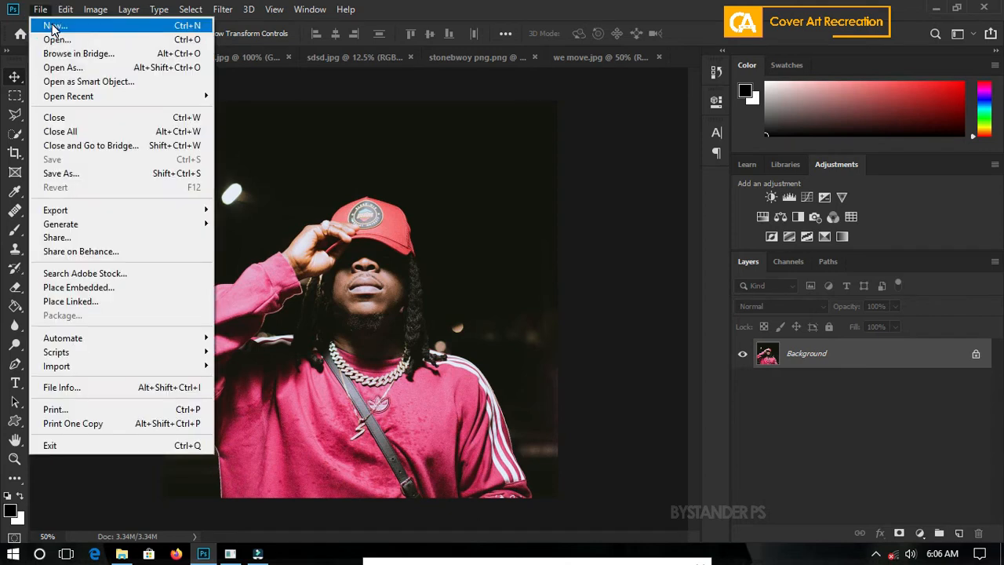
click(53, 29)
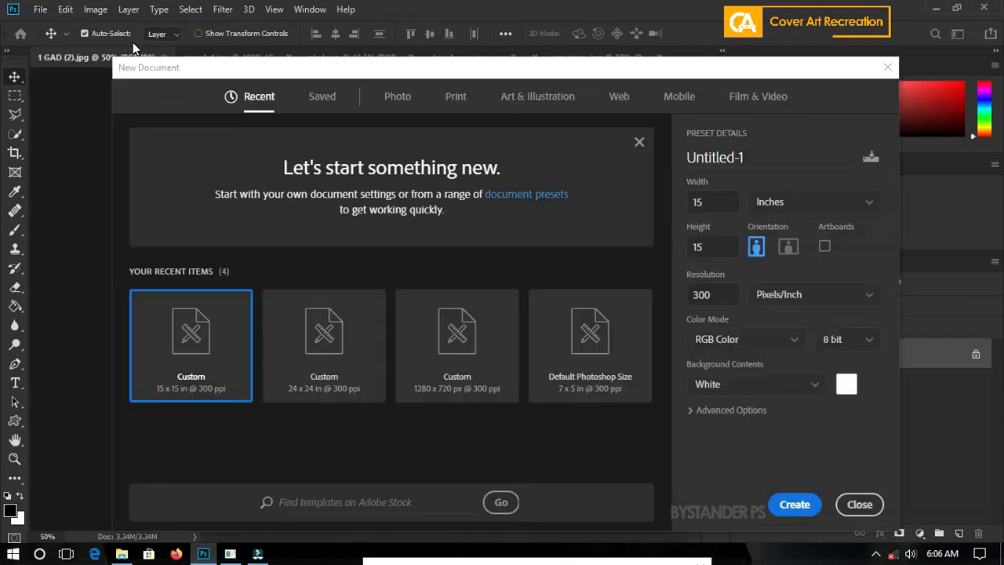
click(840, 200)
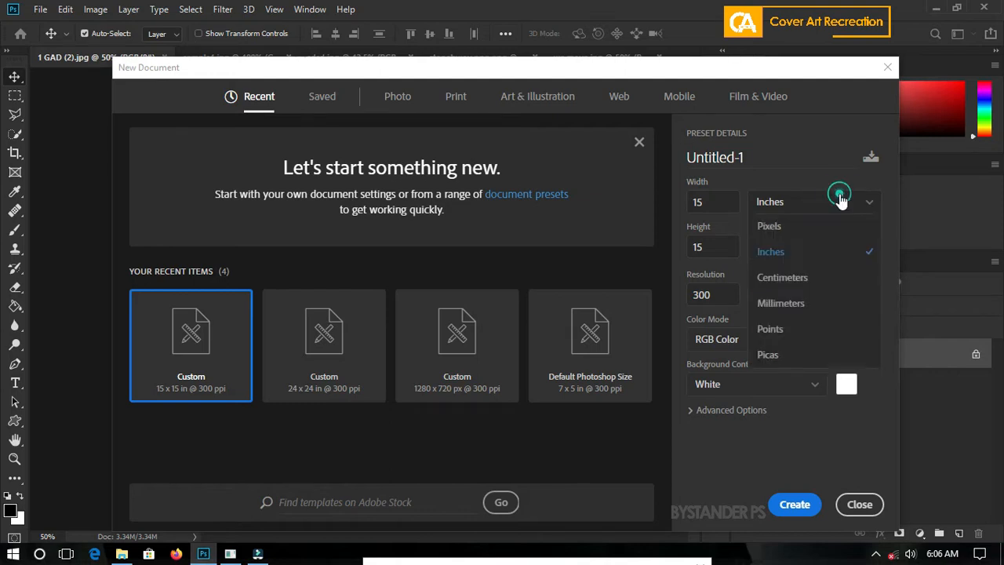
click(797, 251)
double_click(701, 203)
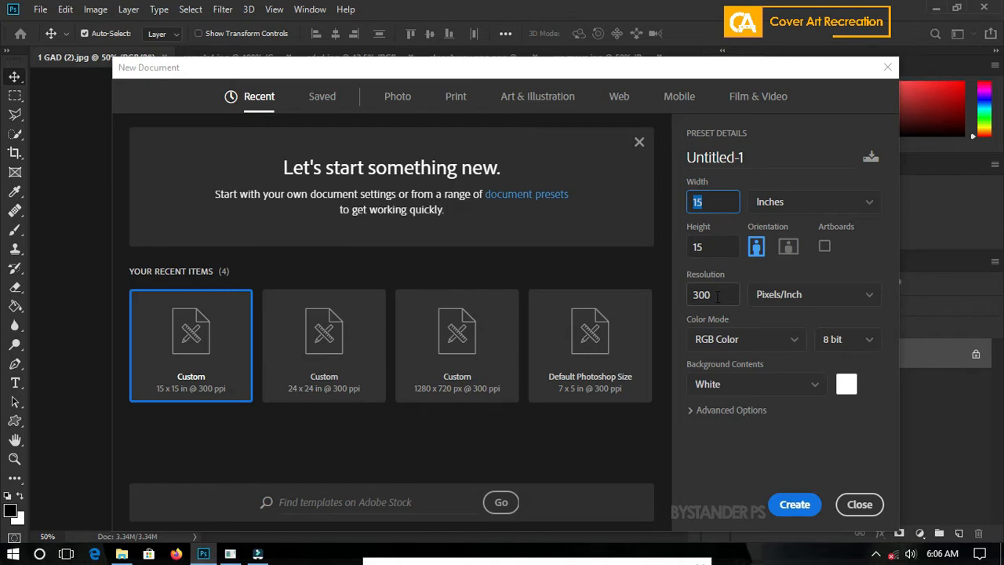
click(793, 505)
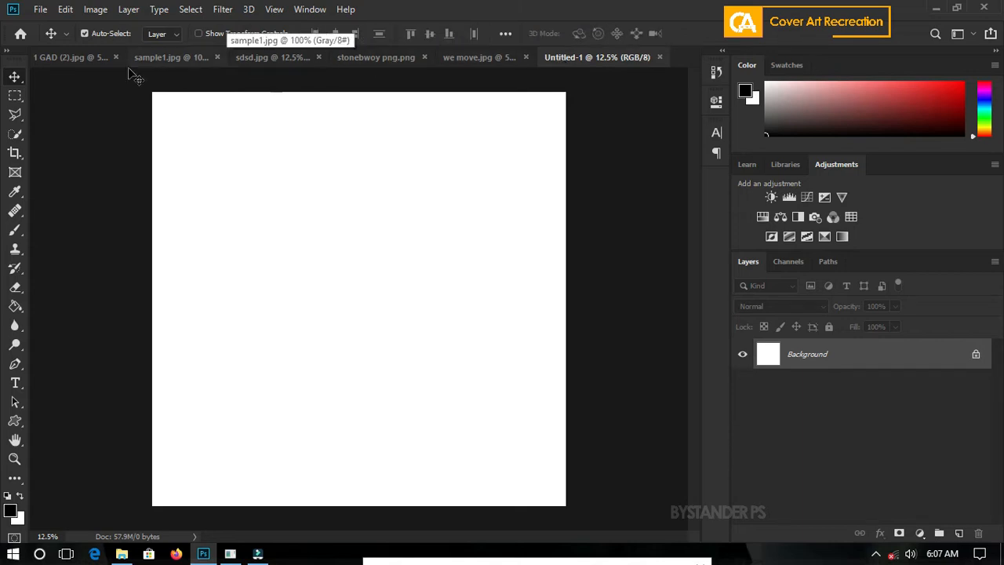
Step: Unlock the Background layer of 1 GAD (2).jpg and move the portrait into the Untitled-1 document
click(62, 58)
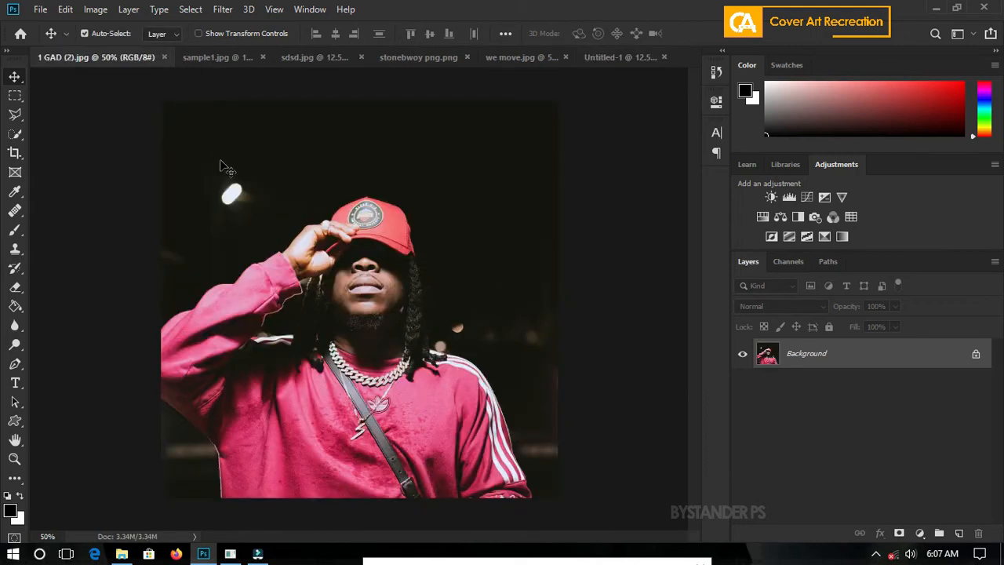
click(617, 58)
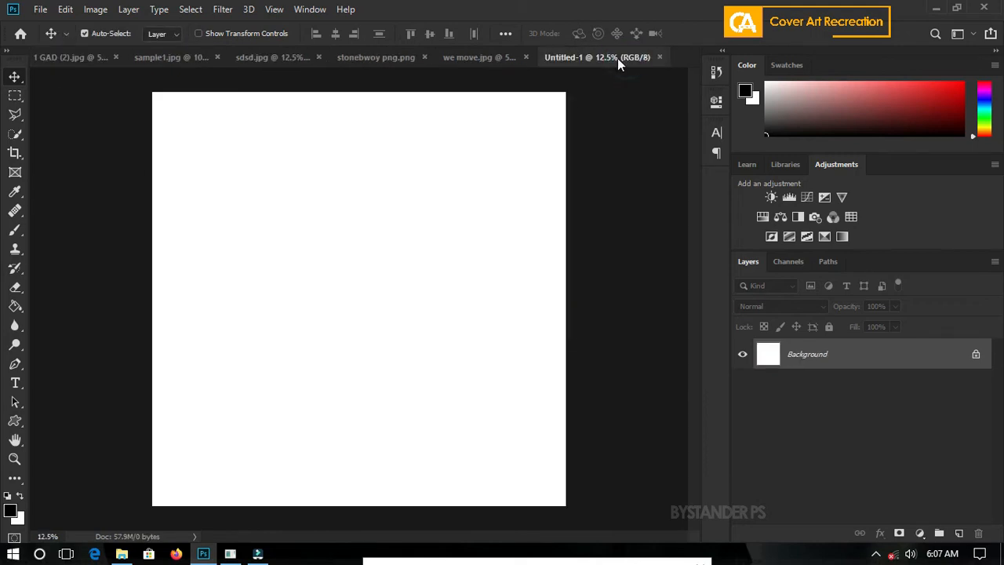
click(80, 61)
drag(394, 308, 420, 267)
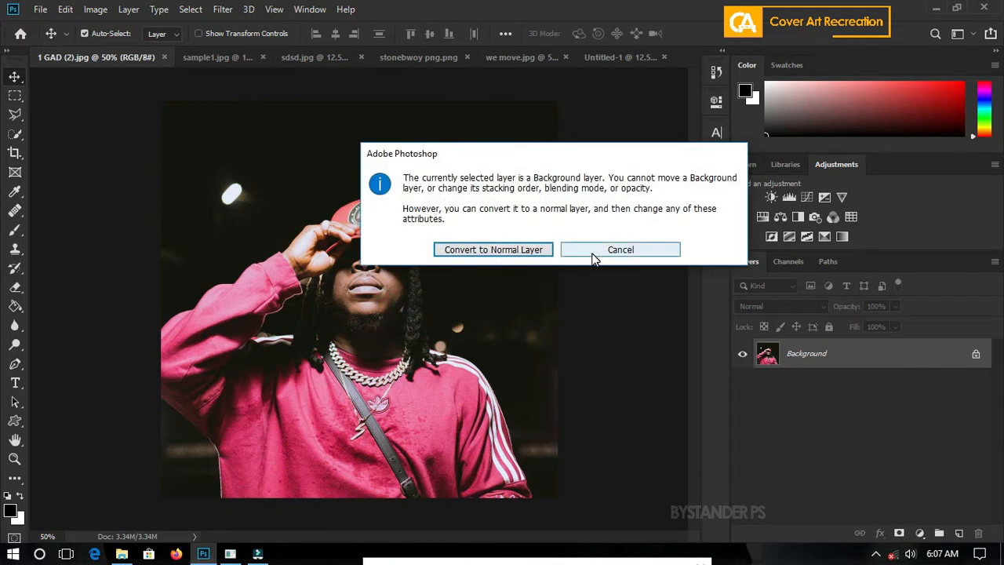
click(620, 249)
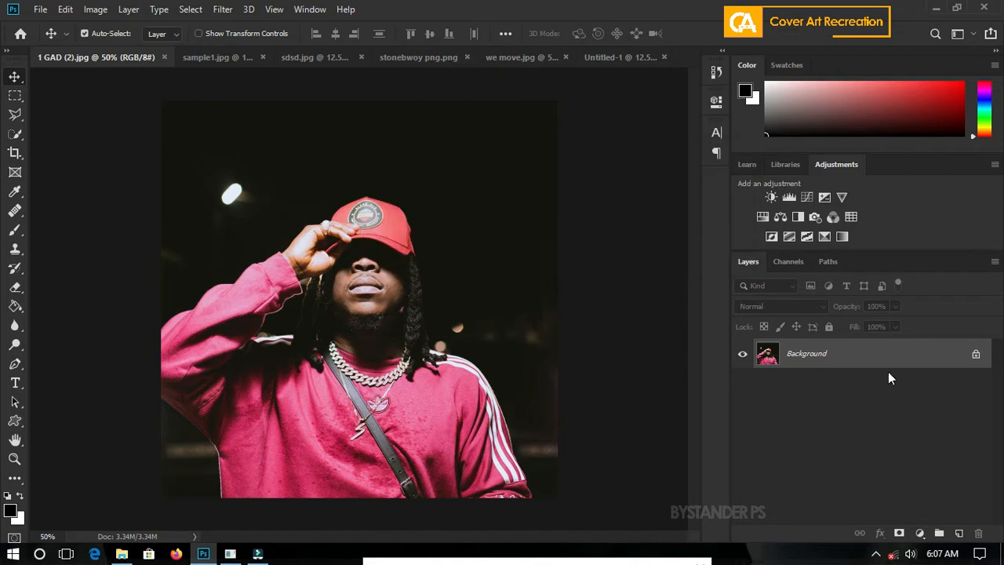
click(976, 354)
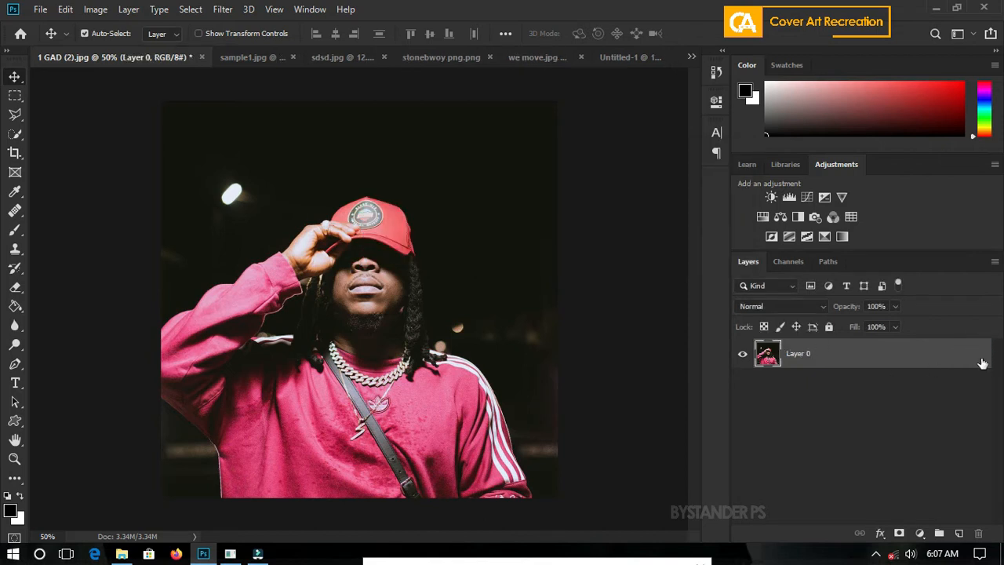
drag(397, 322, 304, 212)
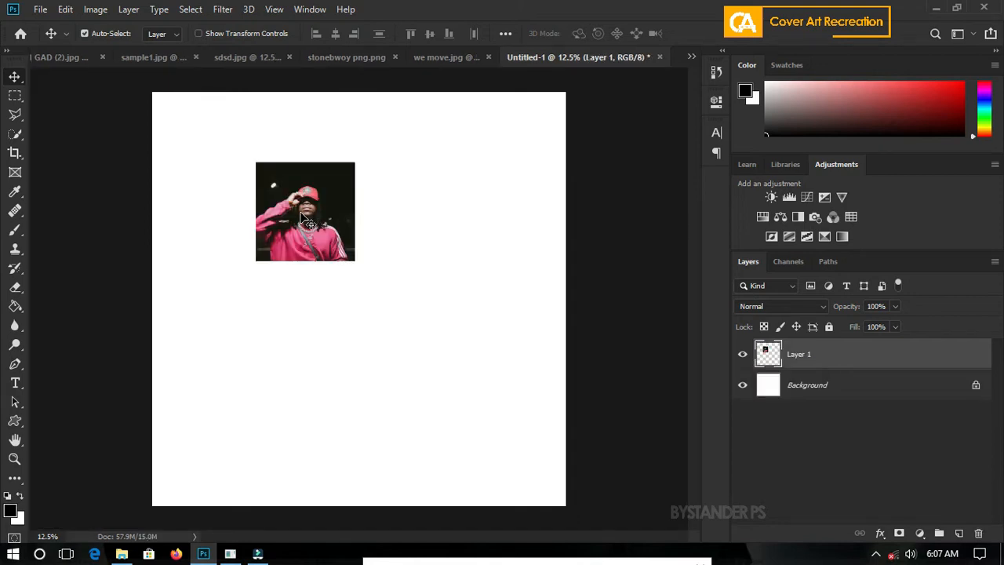
Step: Convert the portrait layer to a smart object and scale it proportionally to about 541% so it covers the whole canvas
right_click(830, 360)
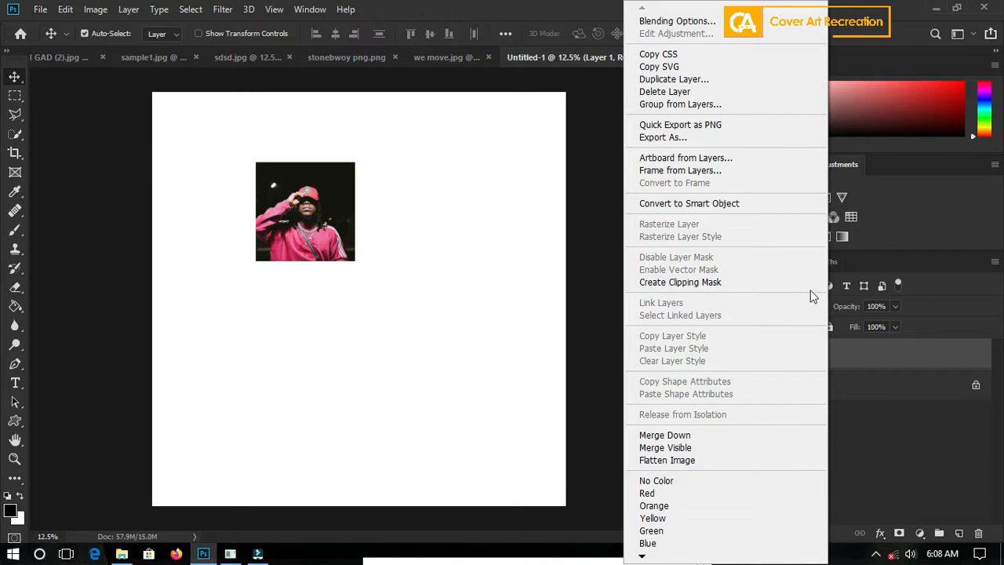
click(684, 206)
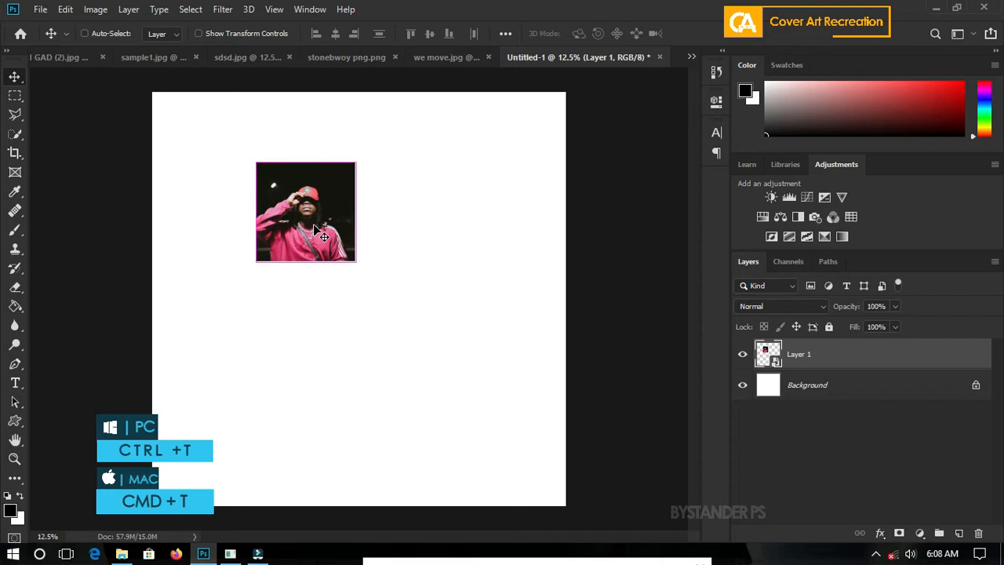
key(ctrl+t)
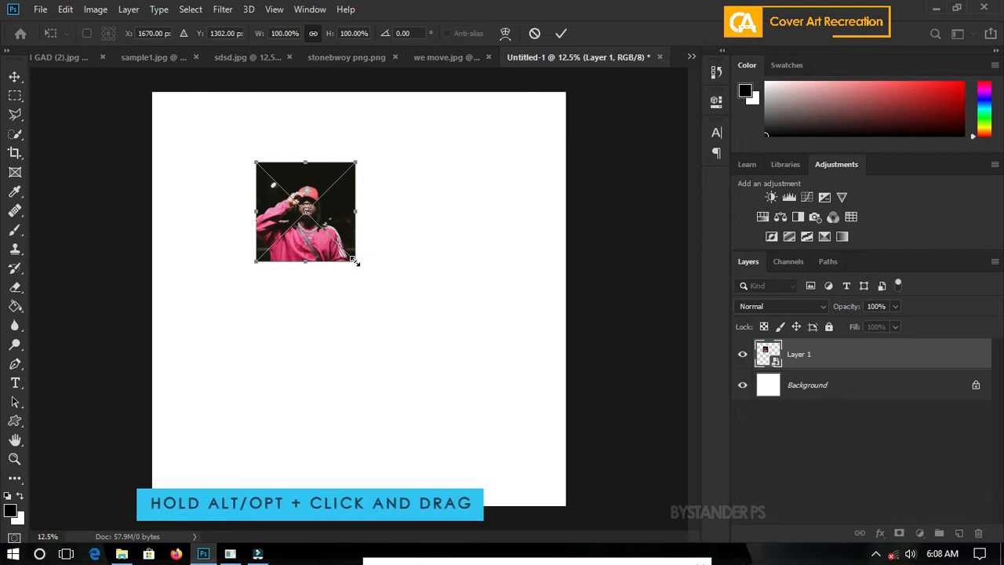
drag(354, 261, 492, 475)
drag(350, 330, 350, 387)
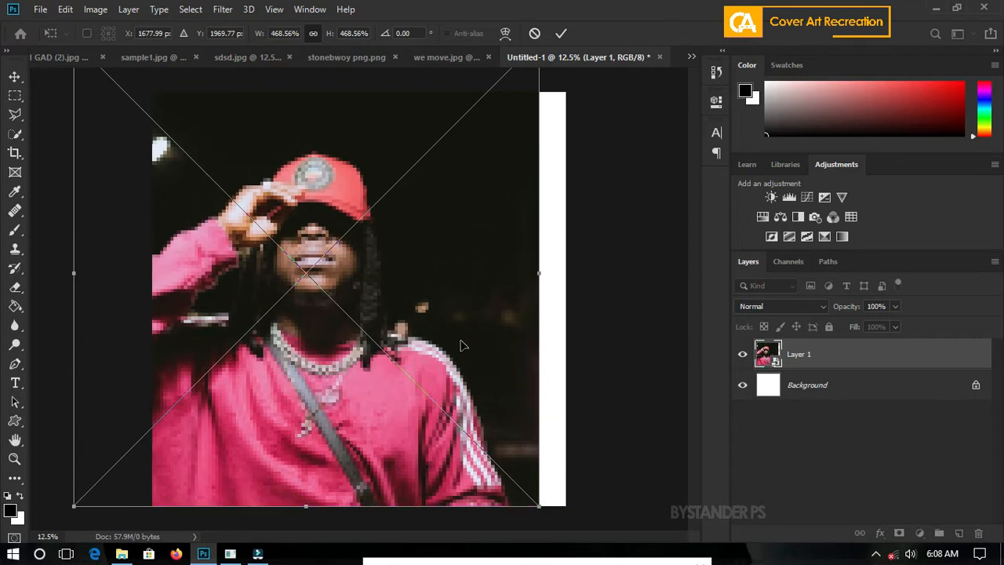
key(ctrl+minus)
drag(164, 124, 119, 79)
drag(255, 305, 276, 306)
drag(139, 79, 133, 74)
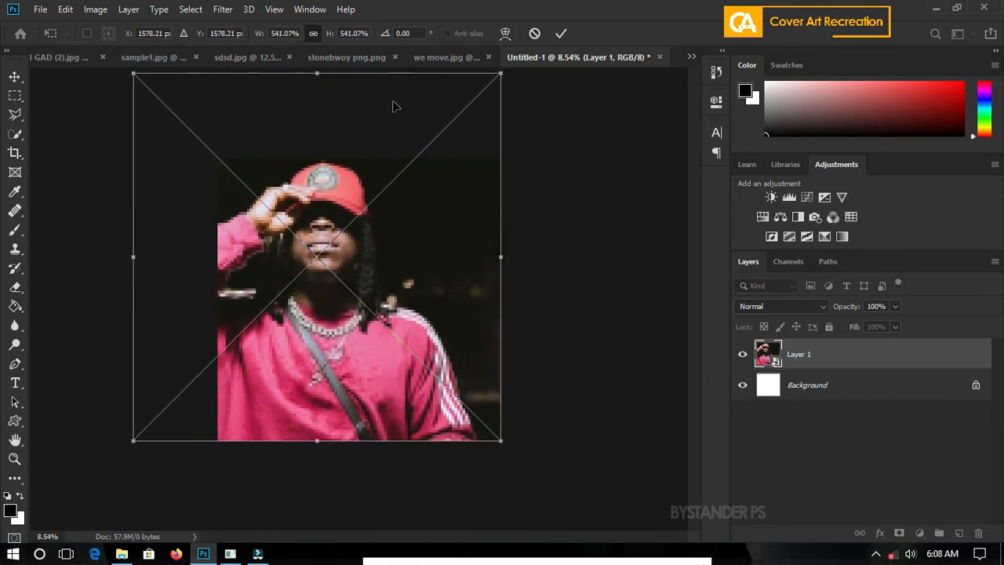
key(Return)
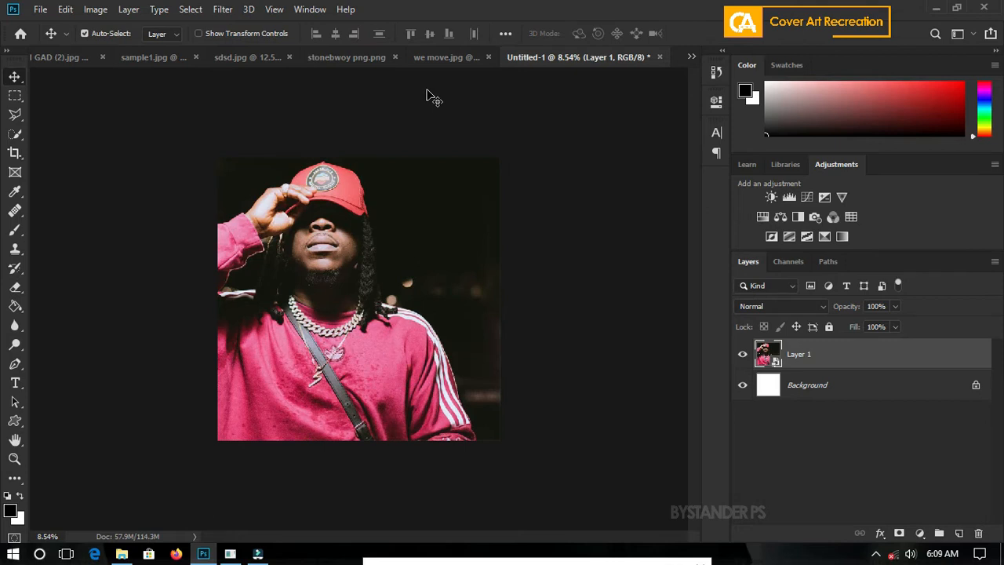
Step: Narrow the panel column and float we move.jpg in its own small window as the reference cover
drag(728, 206, 829, 206)
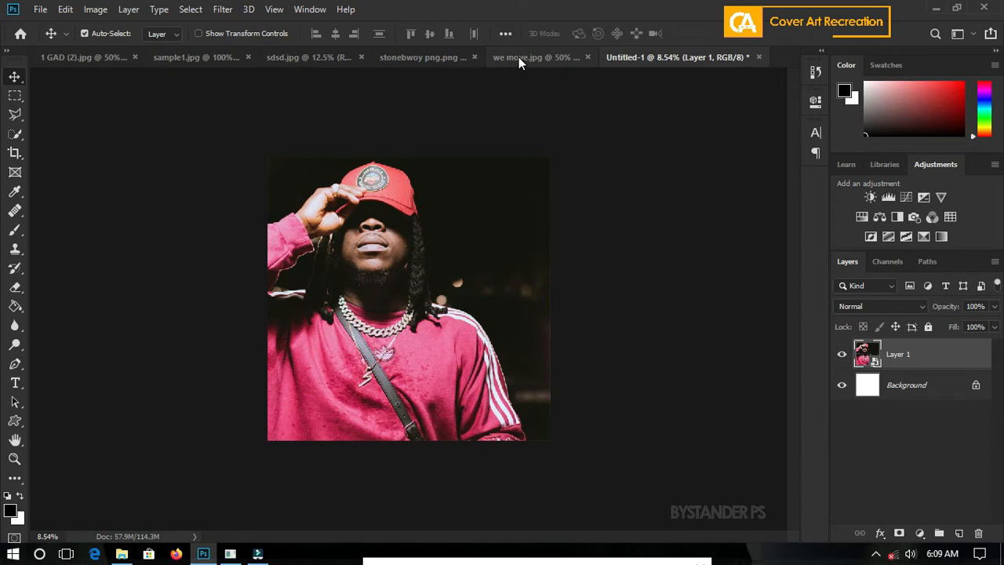
drag(518, 57, 60, 71)
scroll(145, 117, down, 3)
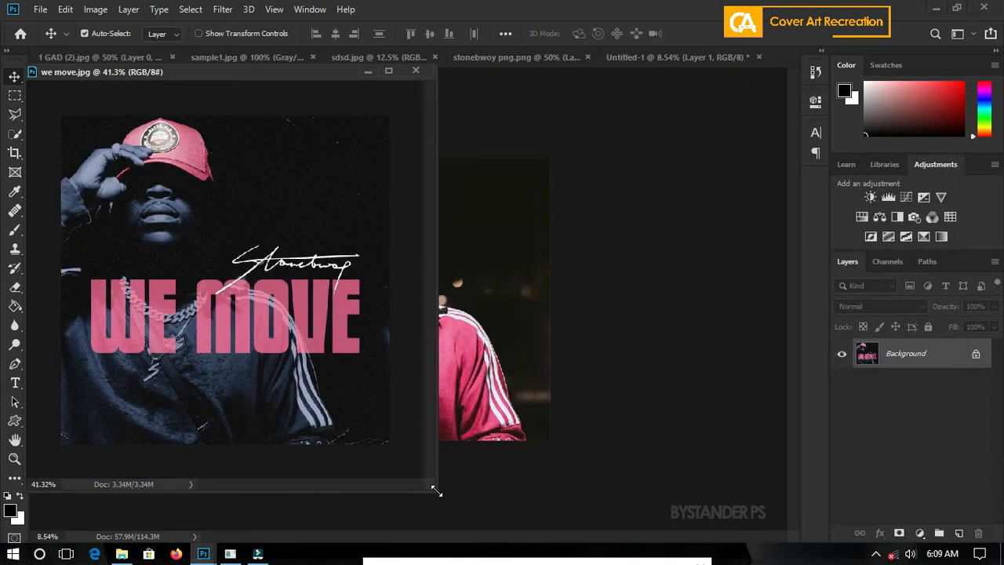
drag(391, 439, 363, 407)
Step: Float Untitled-1 in a larger window beside the reference and fit its canvas to that window
click(644, 58)
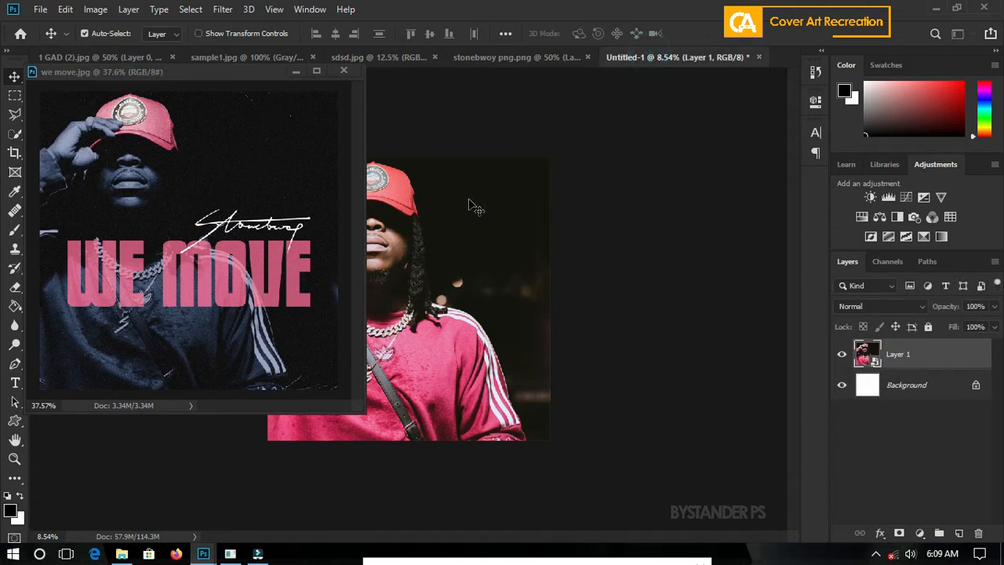
drag(626, 55, 396, 73)
drag(506, 79, 512, 78)
drag(673, 382, 784, 490)
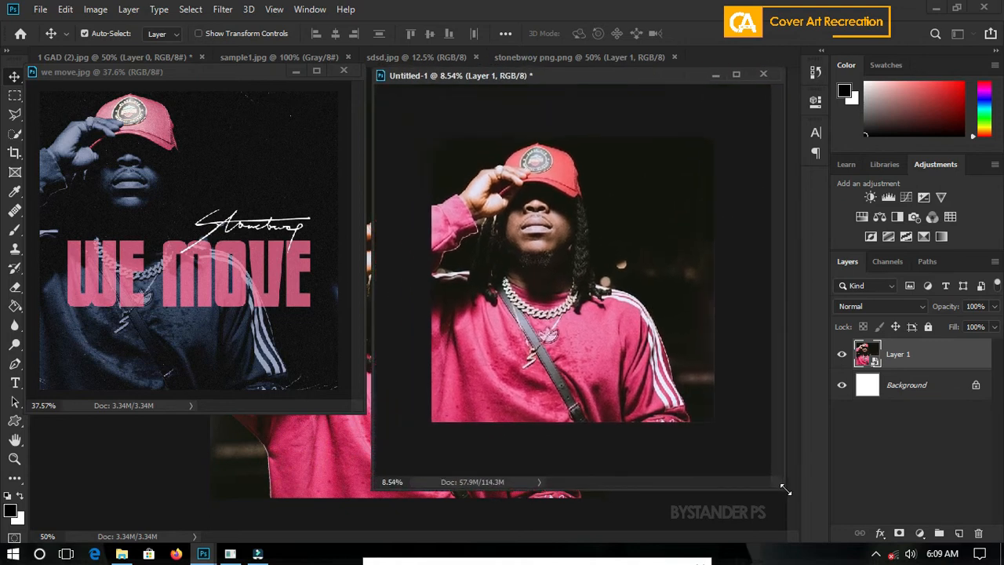
key(ctrl+0)
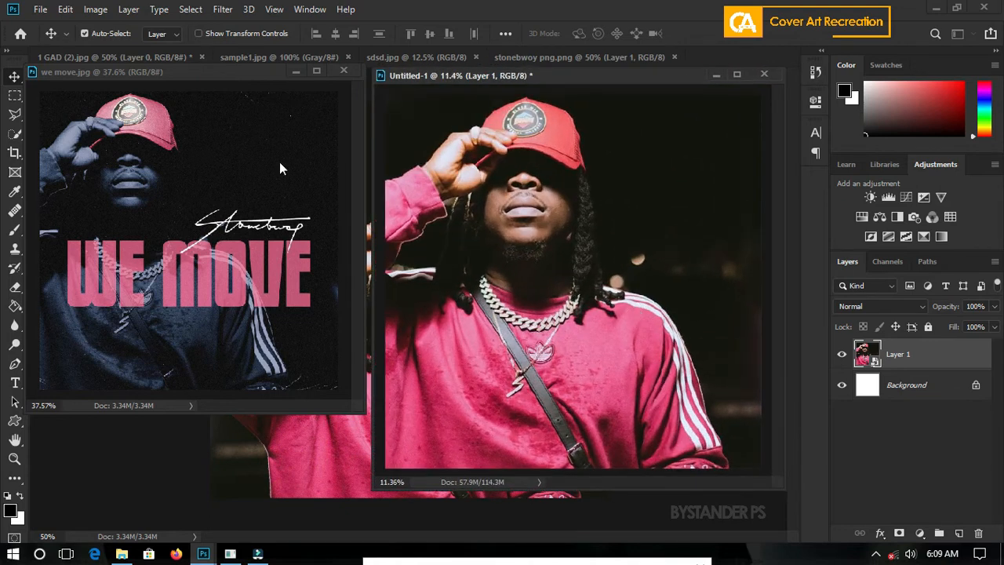
Step: Shift the portrait left and slightly up on the canvas to match the cap's placement on the reference cover
click(143, 229)
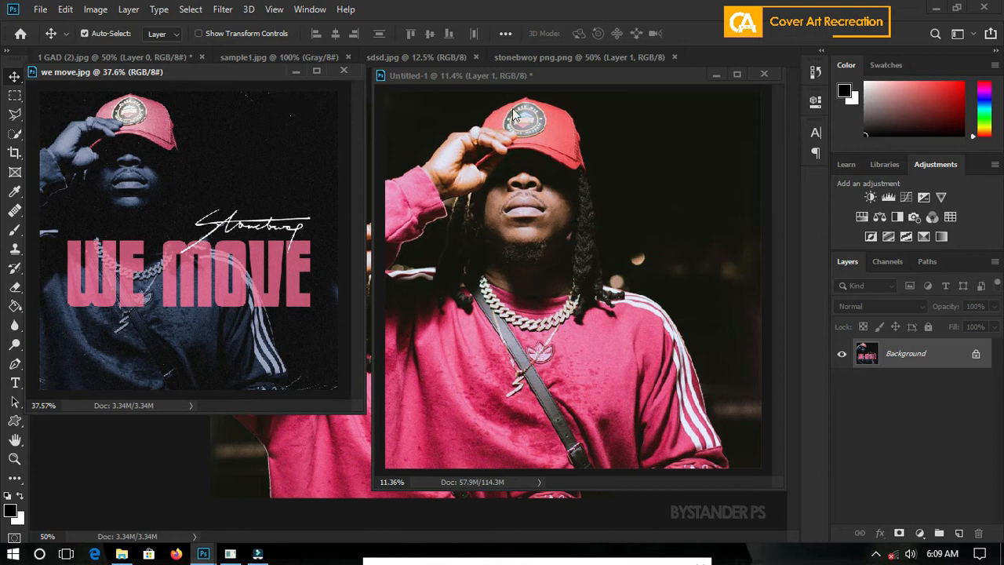
click(527, 130)
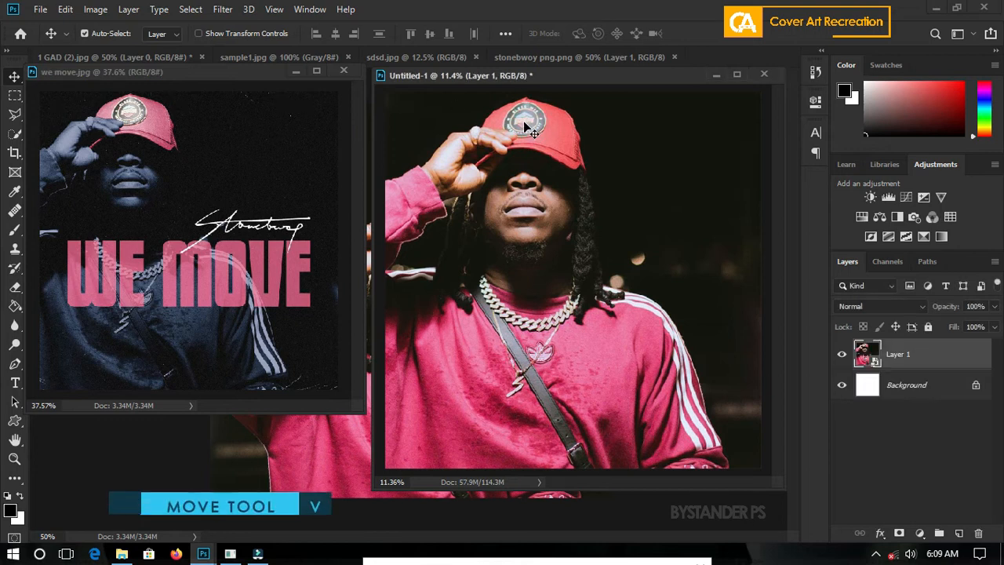
drag(525, 152, 503, 170)
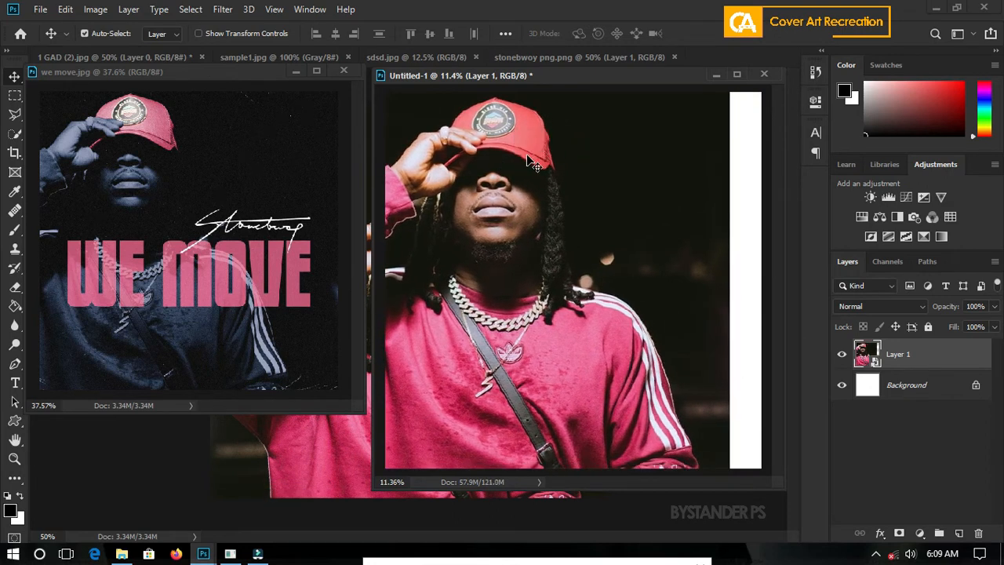
key(shift+Up)
key(shift+Up)
key(shift+Up)
key(shift+Up)
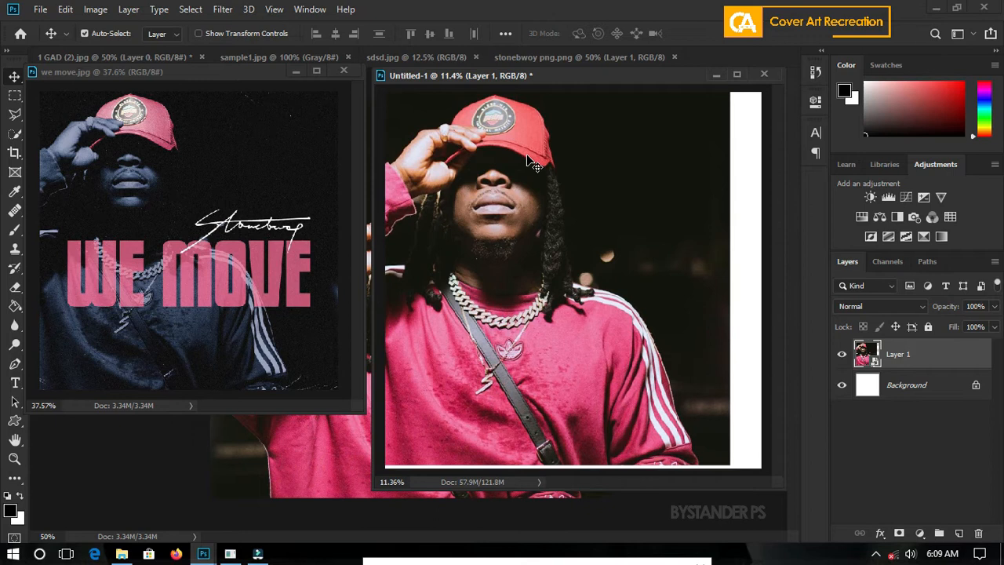
Step: Enlarge the portrait slightly with Free Transform so it reaches the bottom edge of the canvas
scroll(534, 164, down, 1)
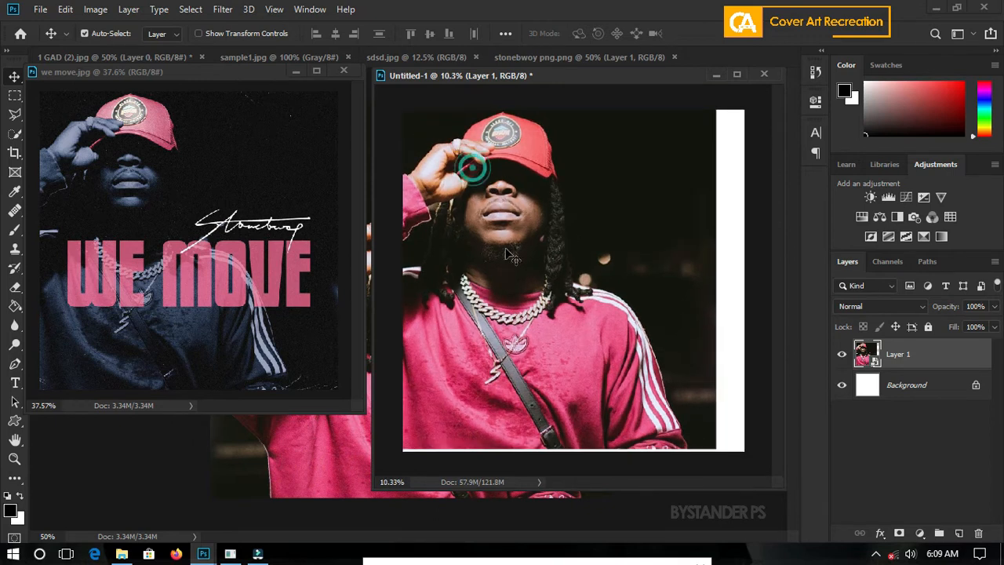
key(ctrl+t)
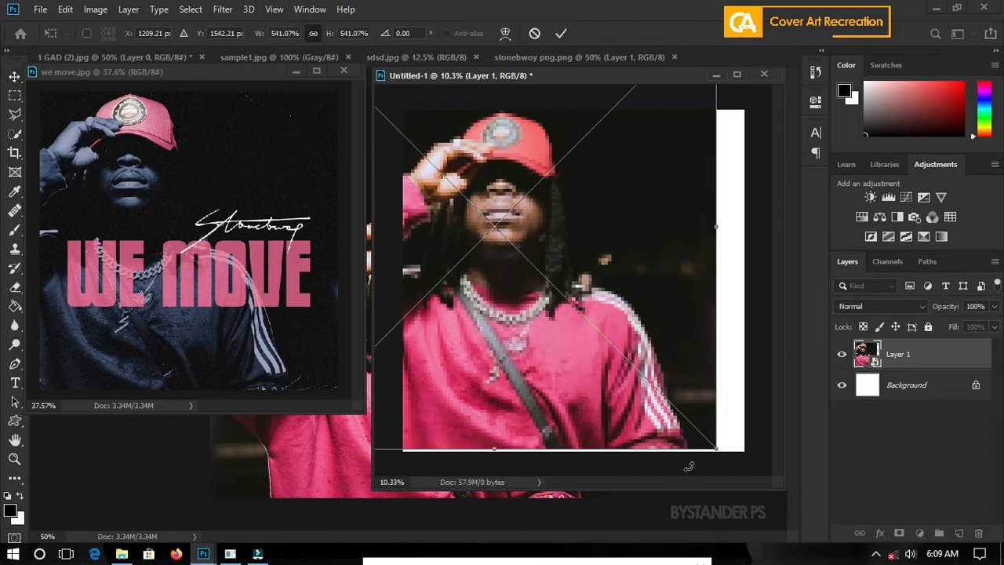
drag(713, 447, 715, 452)
key(Return)
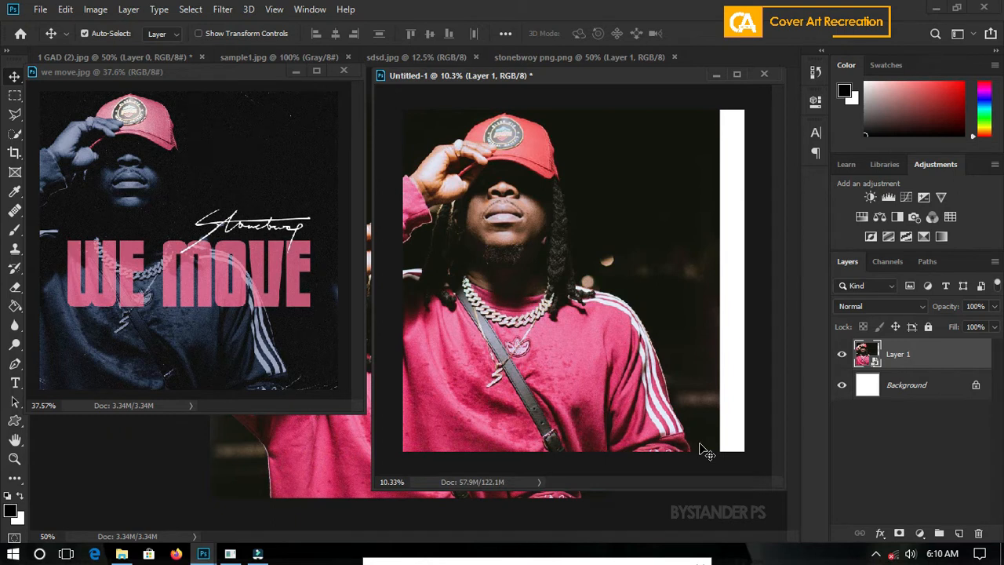
Step: Nudge the portrait slightly to the right to refine its position against the reference cover
key(shift+Right)
key(shift+Right)
key(shift+Right)
key(shift+Right)
key(shift+Right)
key(shift+Right)
key(shift+Right)
key(shift+Right)
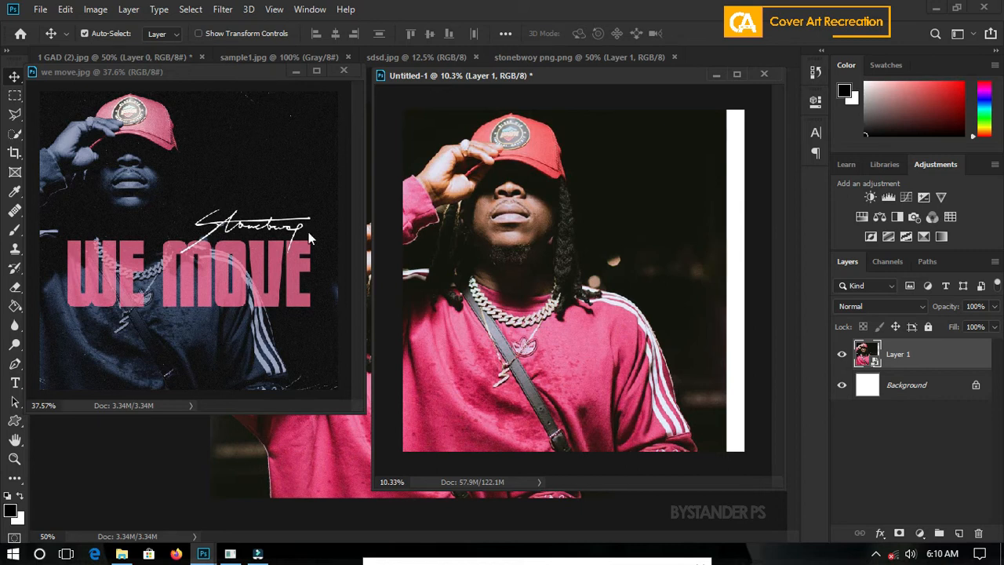
Step: Rasterize the portrait's smart object layer
scroll(666, 302, down, 1)
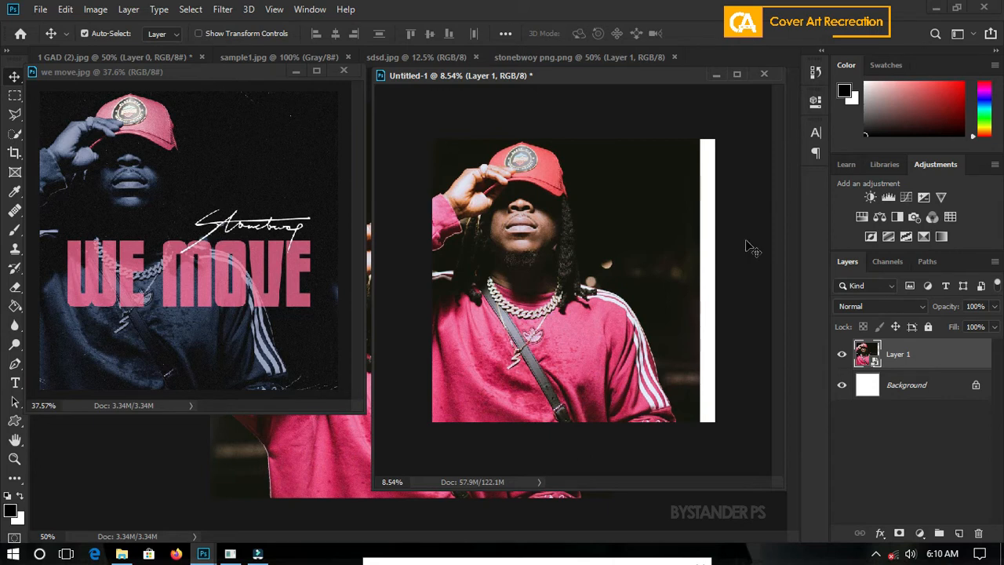
right_click(906, 359)
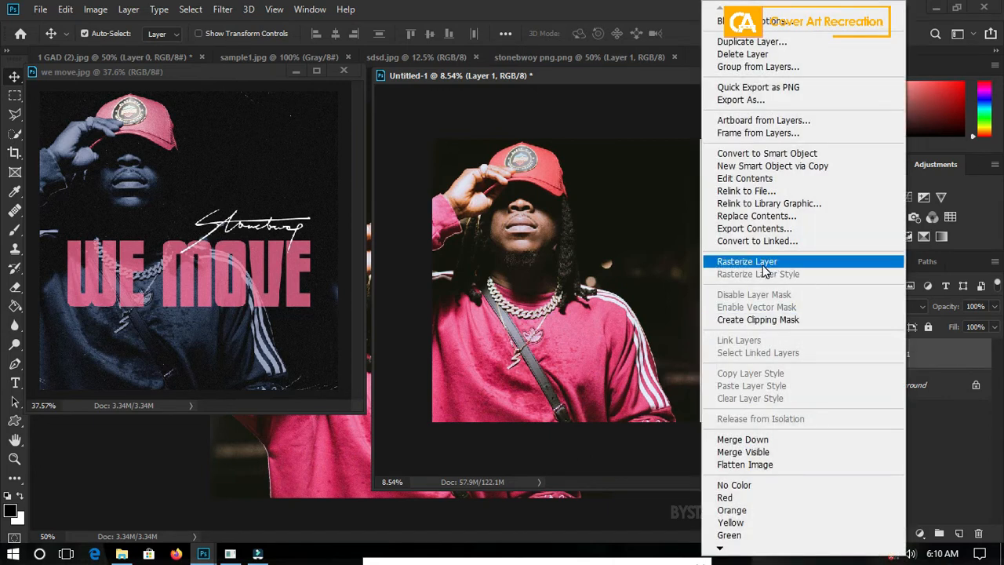
click(764, 263)
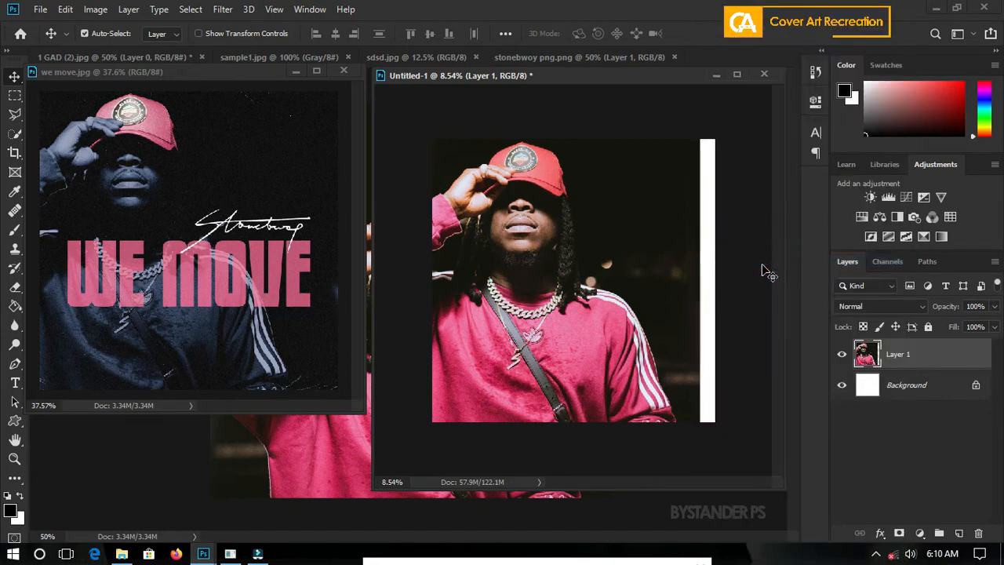
Step: Marquee-select the blank white strip along the canvas's right edge together with a narrow band of the adjoining dark background
right_click(901, 357)
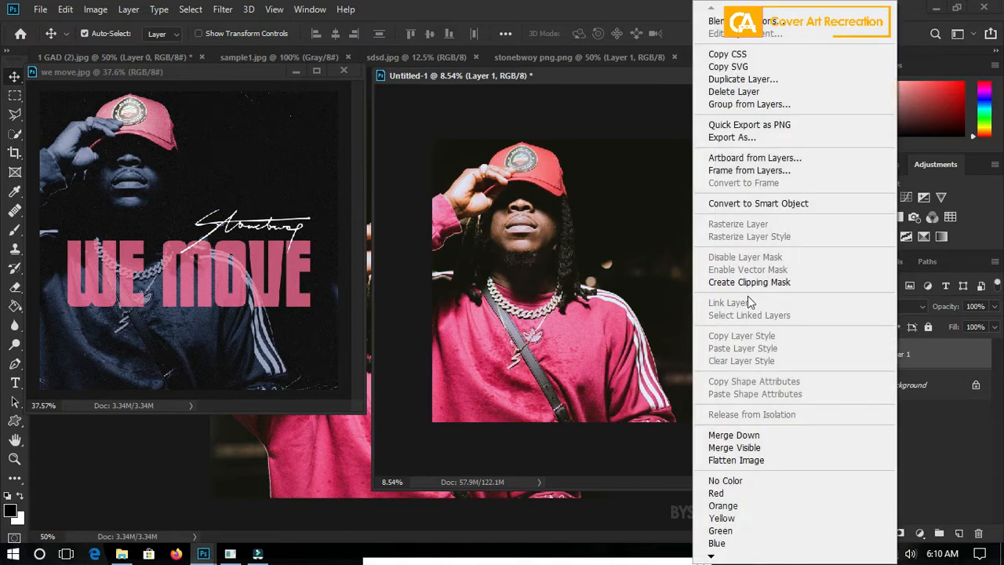
click(912, 353)
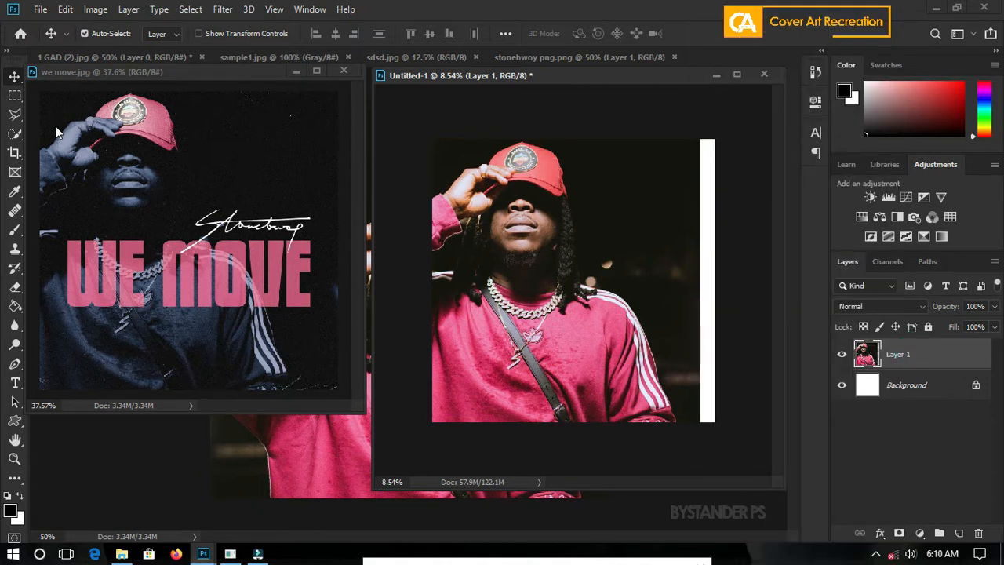
click(13, 96)
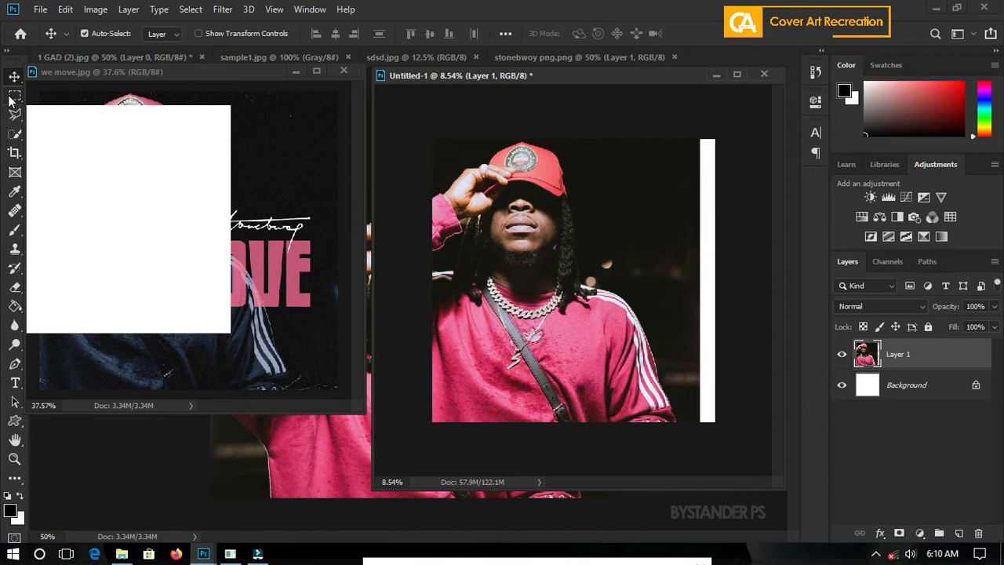
click(11, 98)
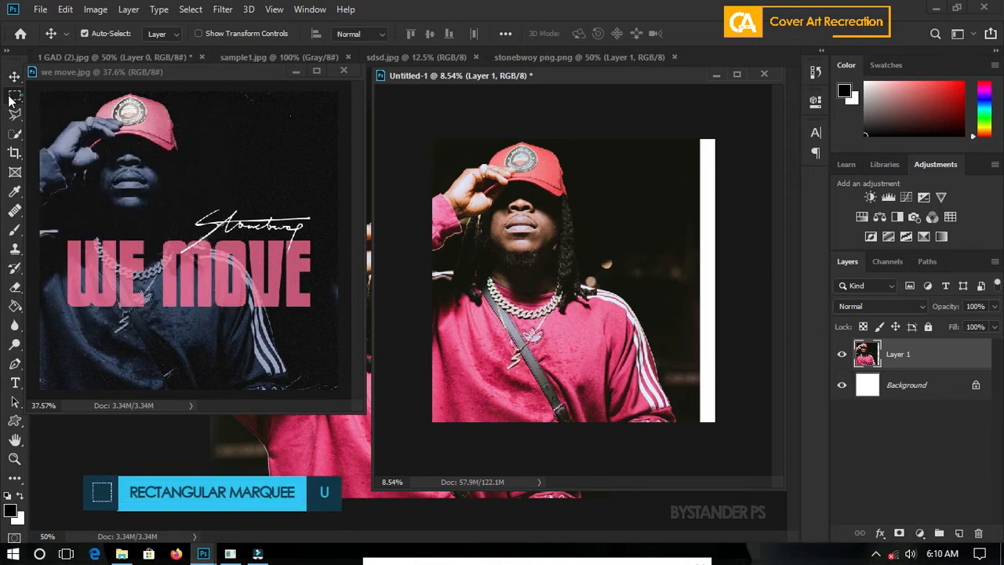
drag(683, 139, 731, 421)
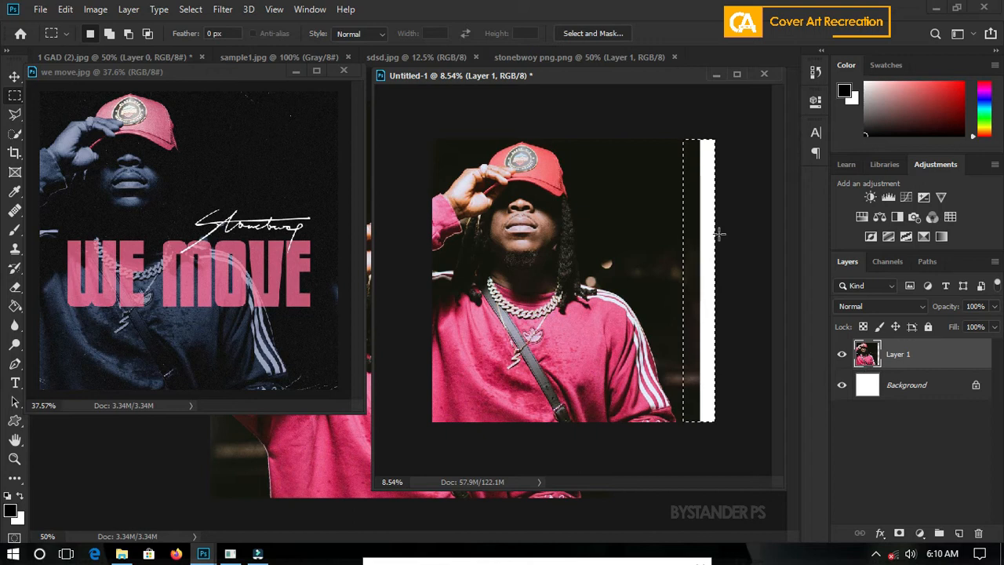
Step: Fill the selected strip using Content-Aware at 100% opacity, and nudge the portrait slightly right to cover the leftover white edge
click(67, 9)
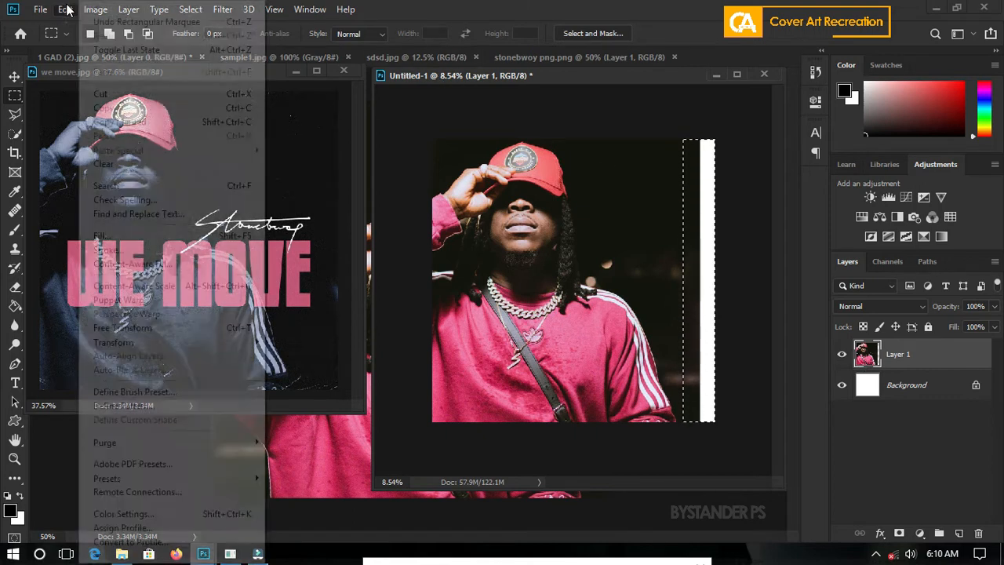
click(106, 230)
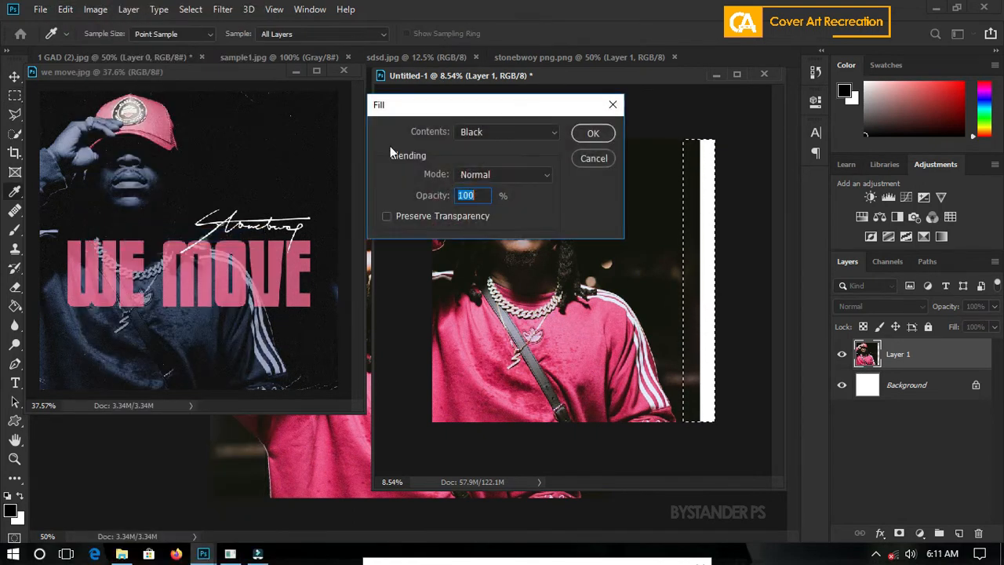
click(524, 132)
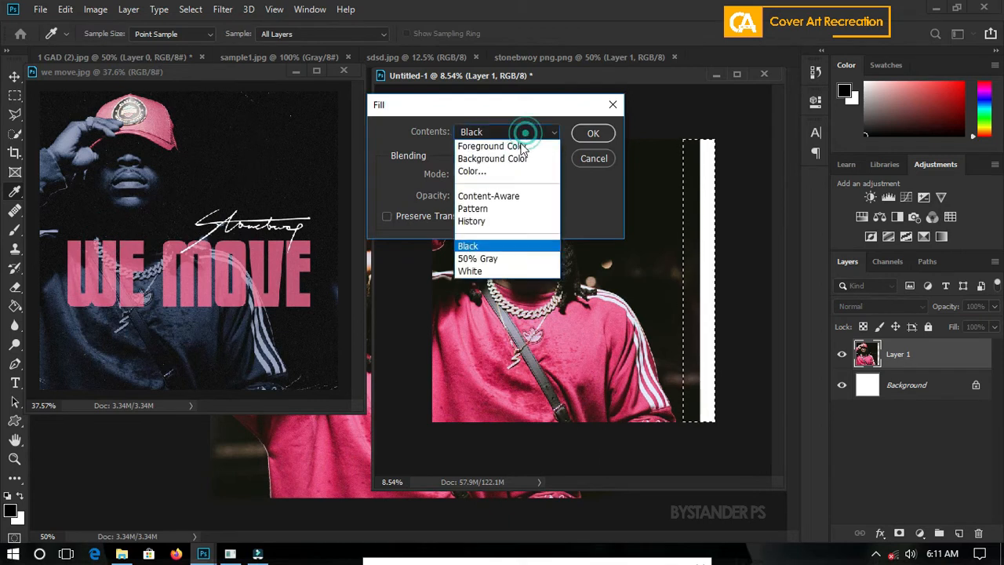
click(486, 196)
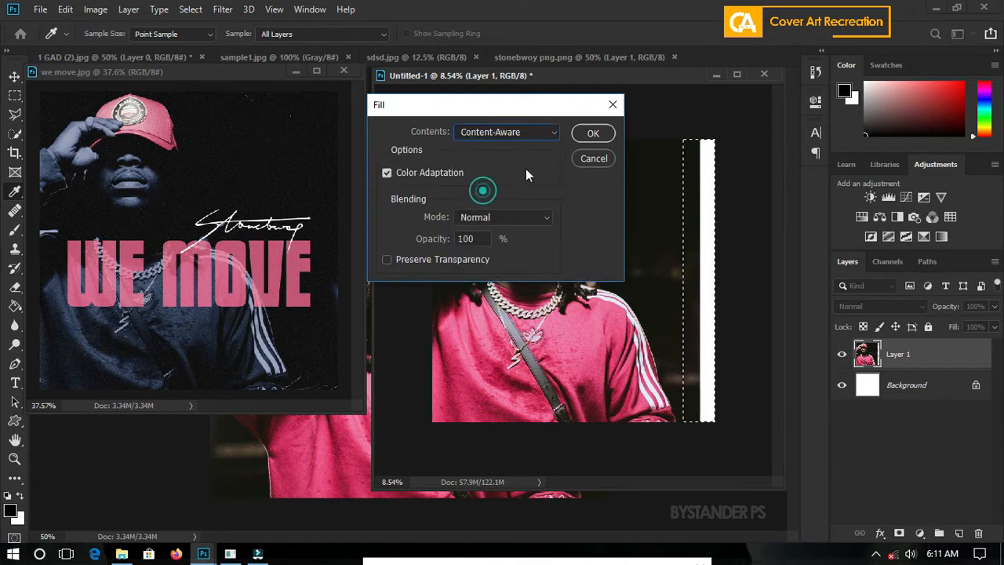
click(596, 134)
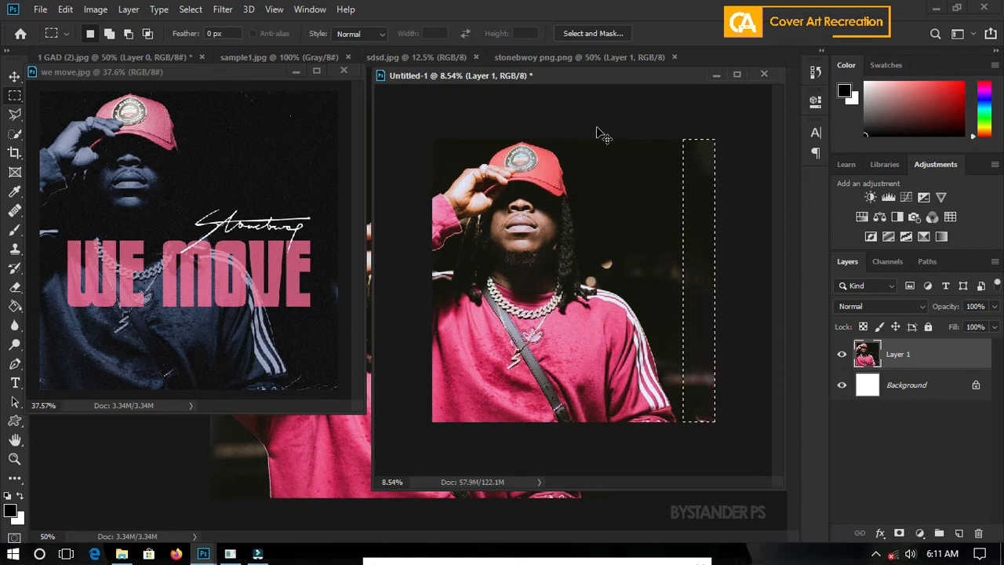
key(ctrl+d)
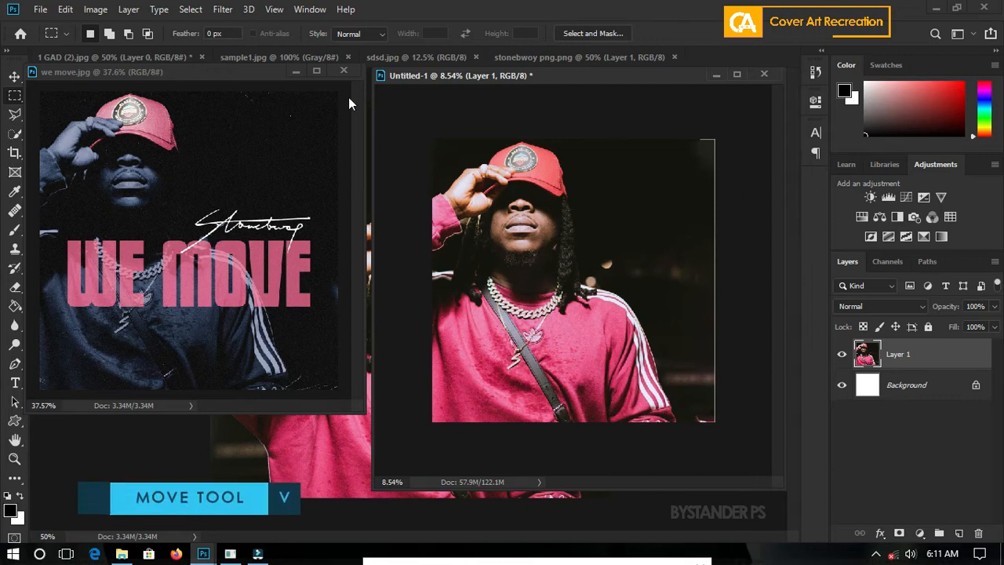
click(14, 76)
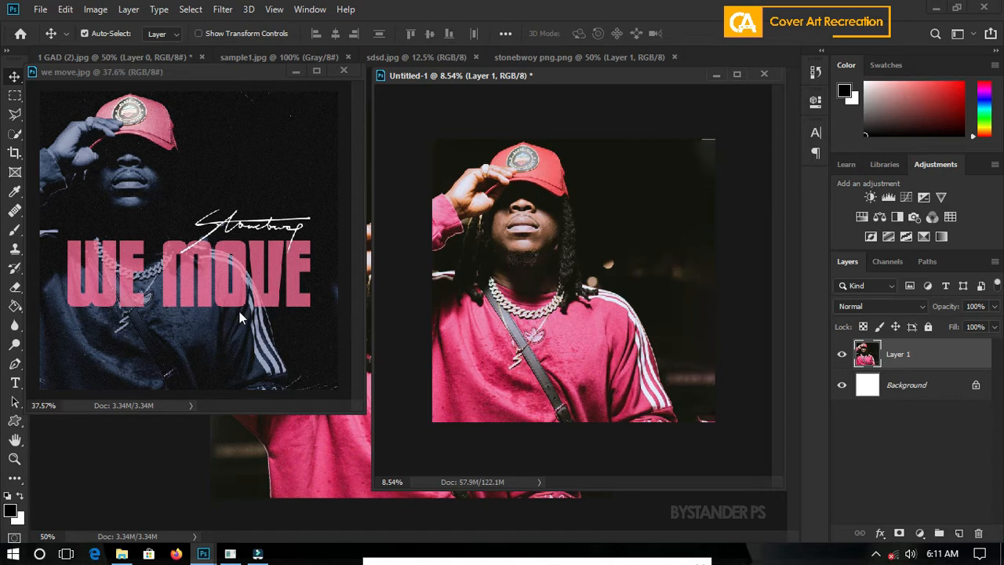
Step: Set up the Healing Brush at size 473 and try it on the dark background beside the canvas's upper-right corner
click(15, 211)
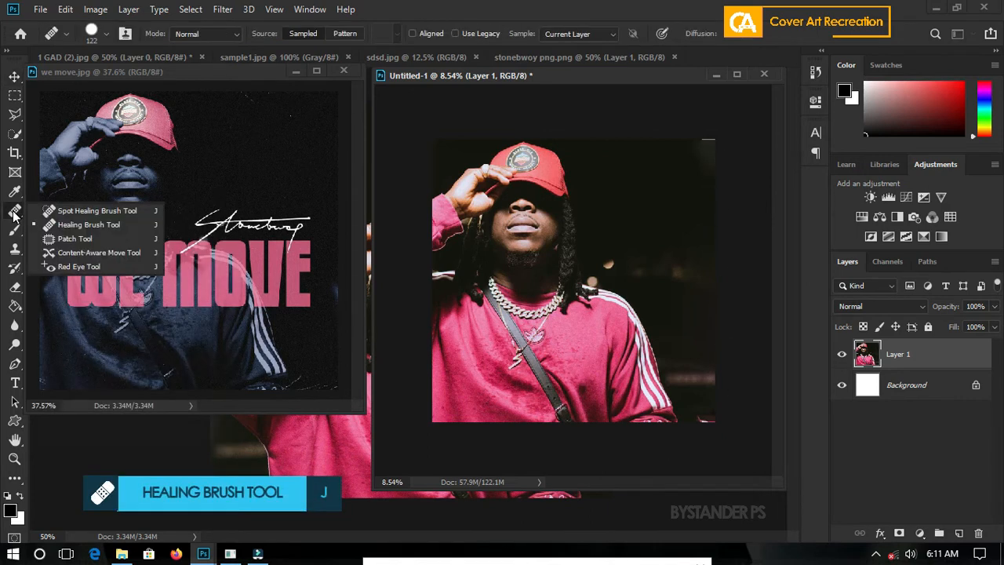
click(77, 226)
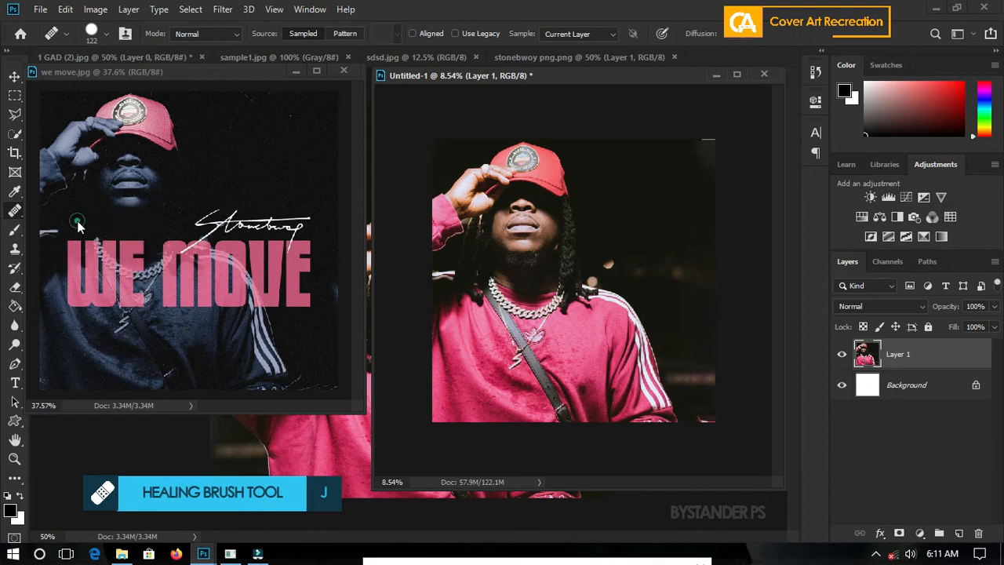
ctrl+alt+shift+right_click(657, 206)
mouse_move(664, 207)
mouse_down()
mouse_move(683, 215)
mouse_move(653, 203)
mouse_move(666, 209)
mouse_up()
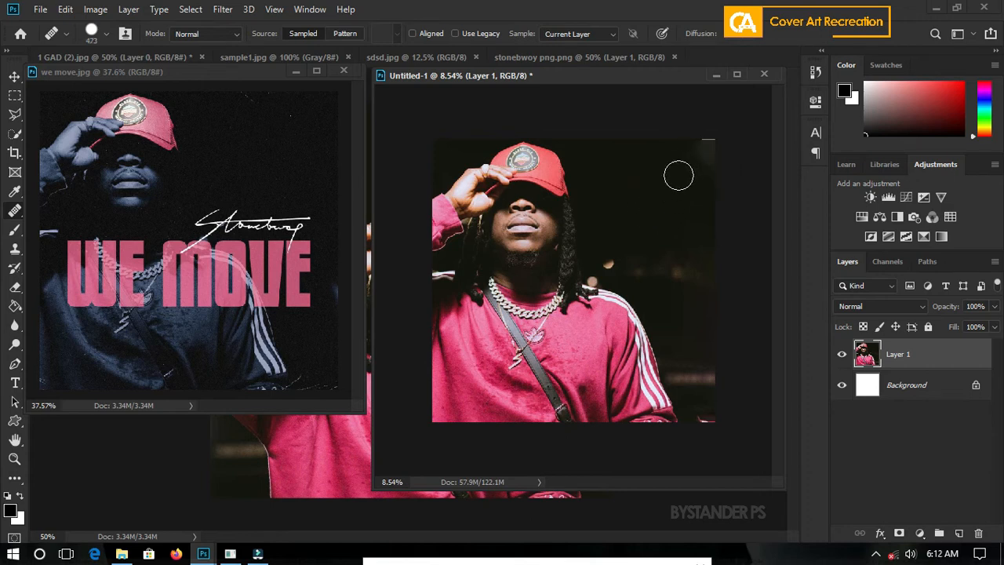
click(679, 176)
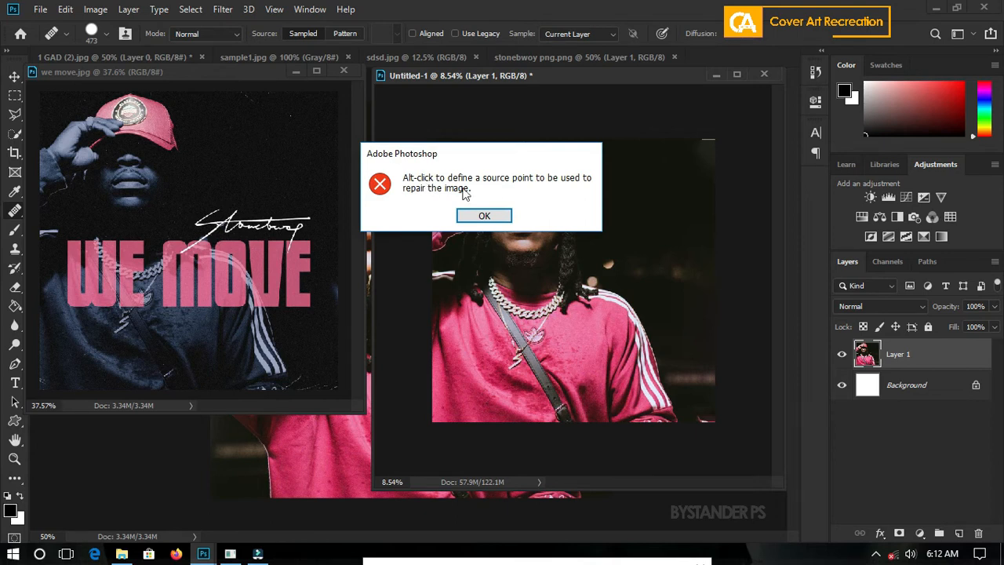
click(500, 216)
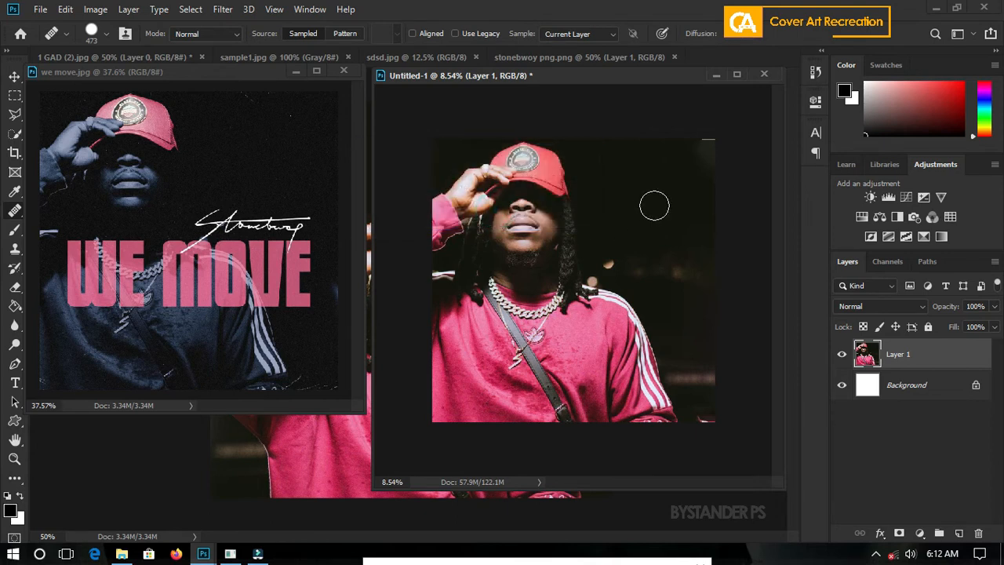
Step: Heal the white remnants in the canvas's upper-right and lower-right corners by sampling the nearby dark background
alt+click(674, 171)
alt+click(674, 170)
mouse_move(697, 151)
mouse_down()
mouse_move(709, 149)
mouse_move(703, 166)
mouse_up()
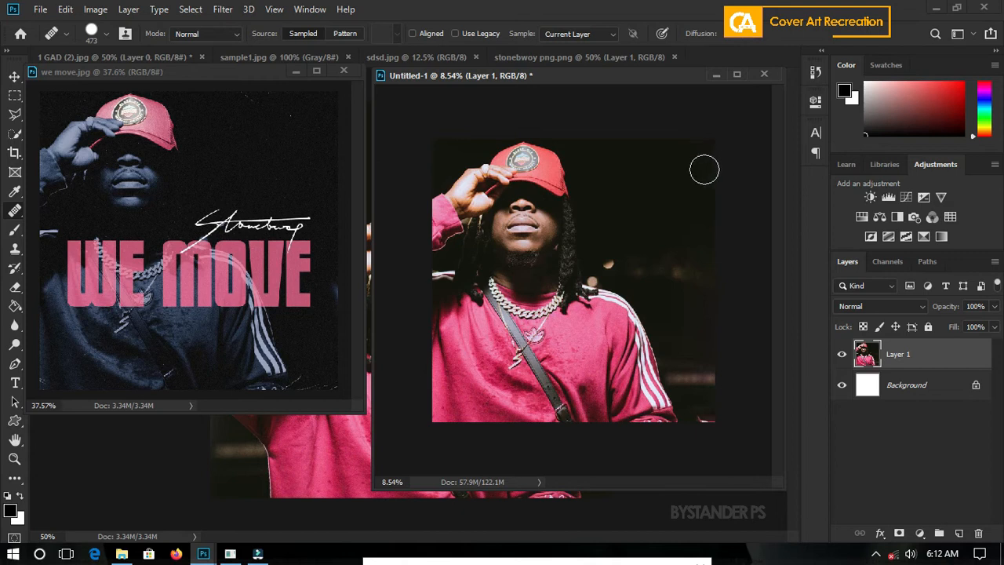
alt+click(697, 404)
drag(703, 418, 712, 415)
Step: Compare the cleaned-up portrait's background and framing with the reference cover at several magnifications
key(ctrl+minus)
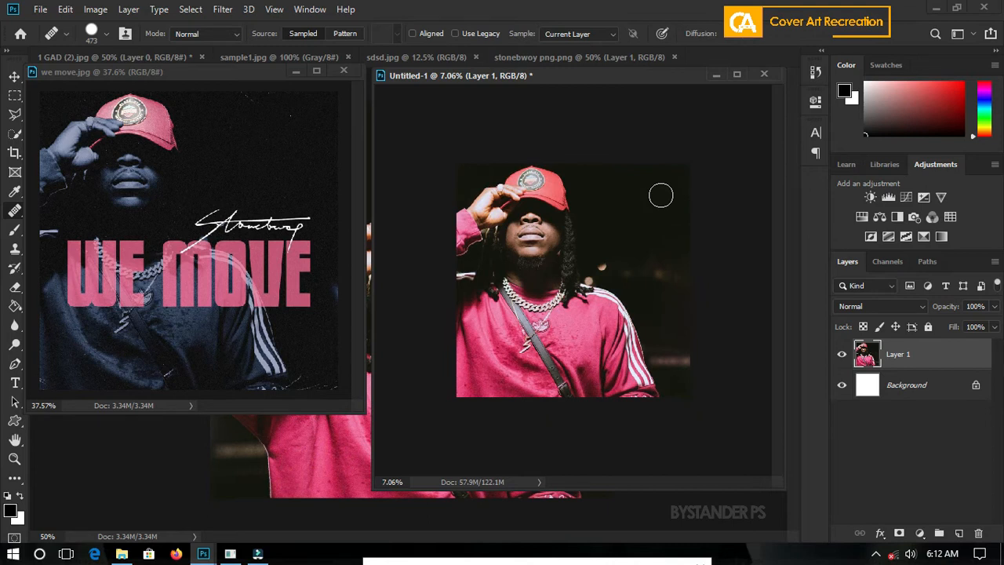
key(ctrl+minus)
click(208, 191)
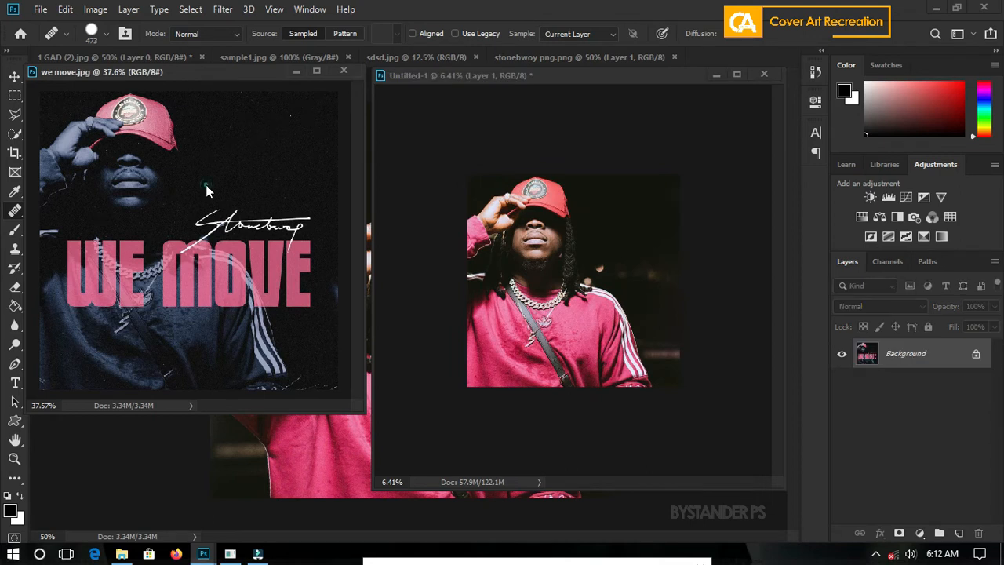
key(ctrl+minus)
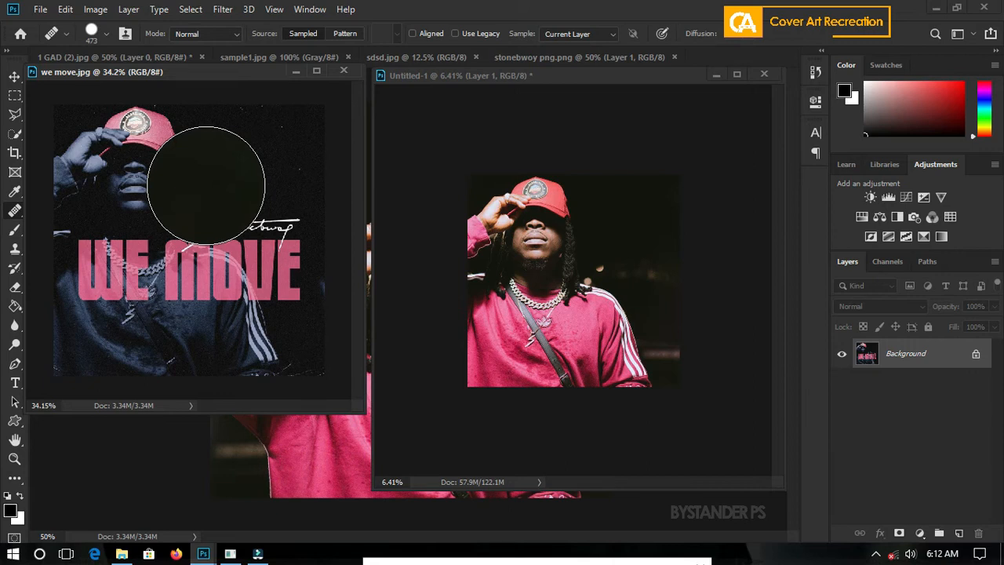
scroll(207, 185, up, 1)
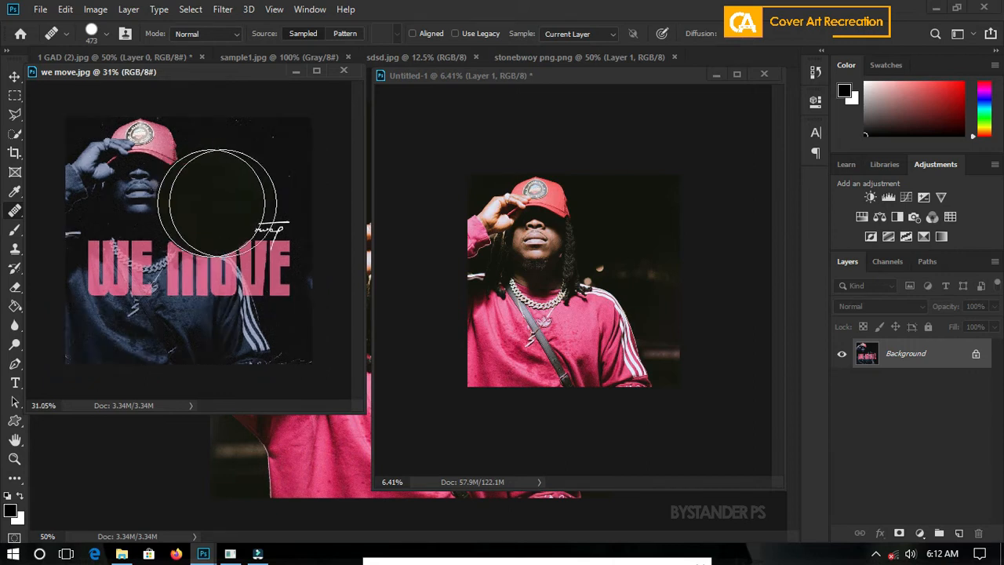
click(559, 272)
scroll(563, 270, up, 2)
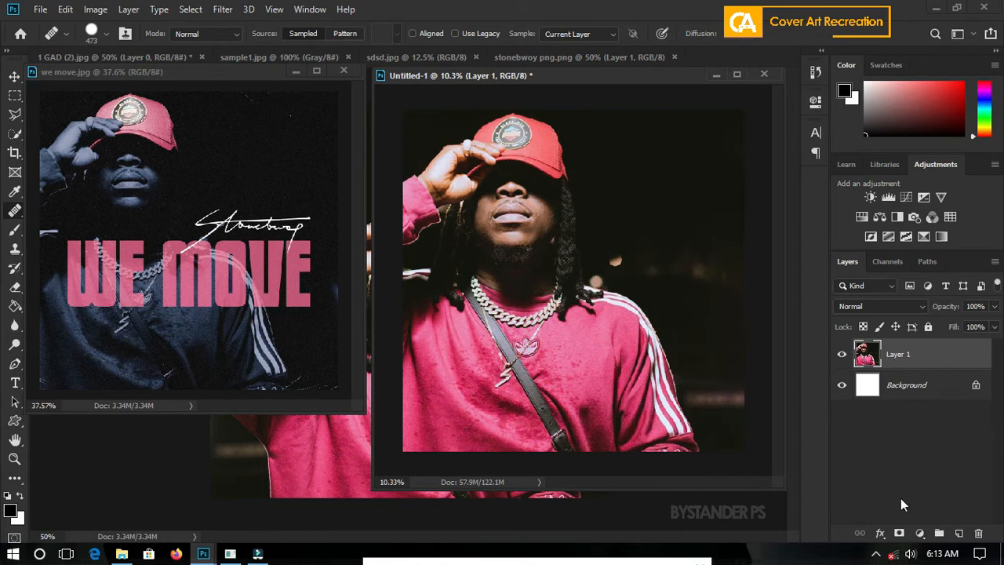
Step: Add a Black & White adjustment layer above the portrait
click(921, 534)
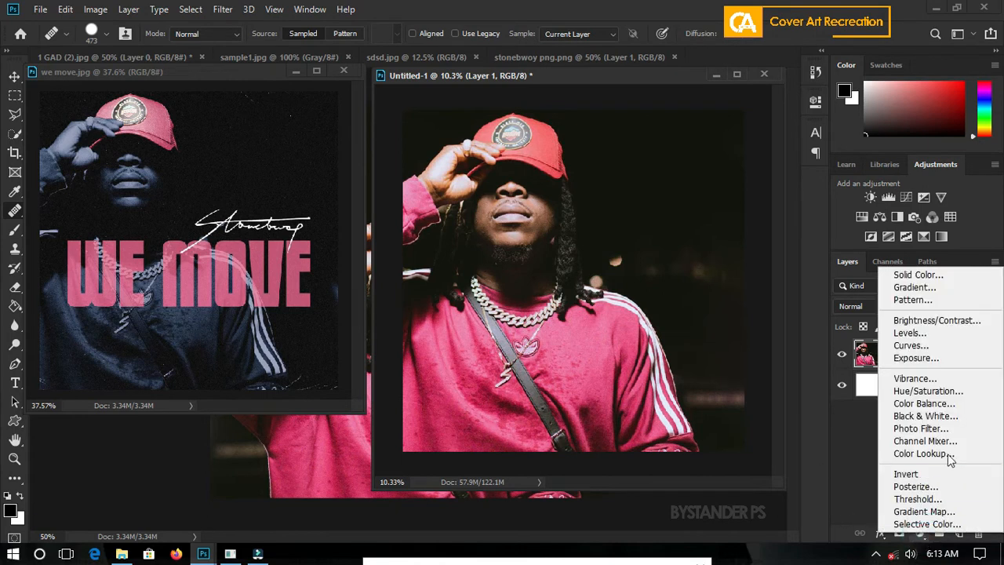
click(859, 475)
click(921, 533)
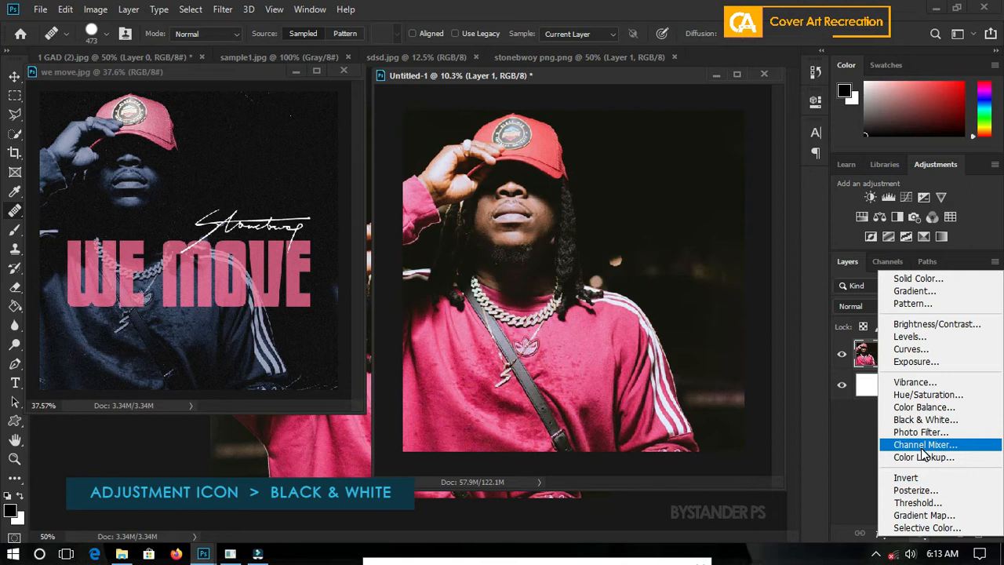
click(922, 421)
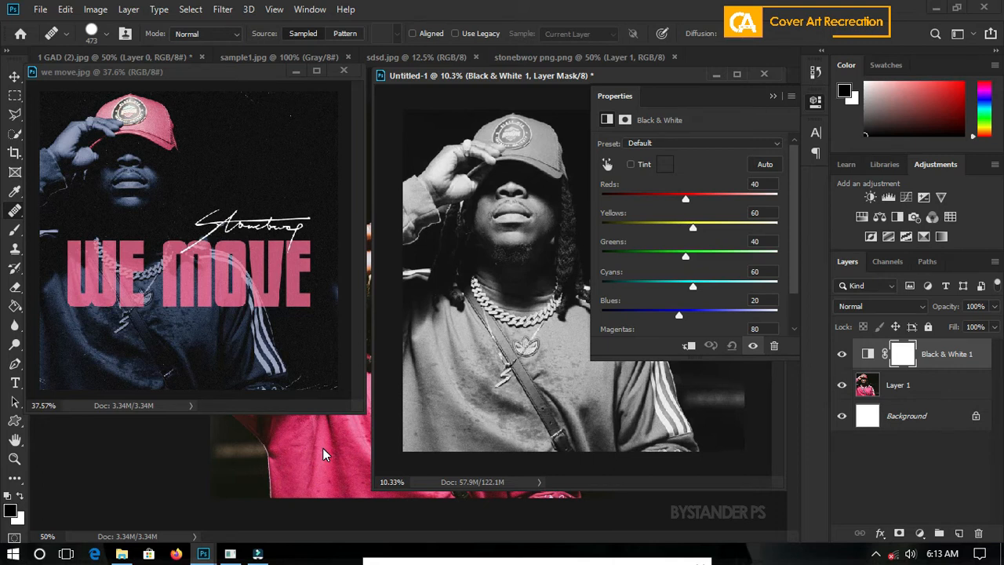
mouse_move(685, 196)
mouse_down()
mouse_move(632, 199)
mouse_move(693, 202)
mouse_move(672, 201)
mouse_up()
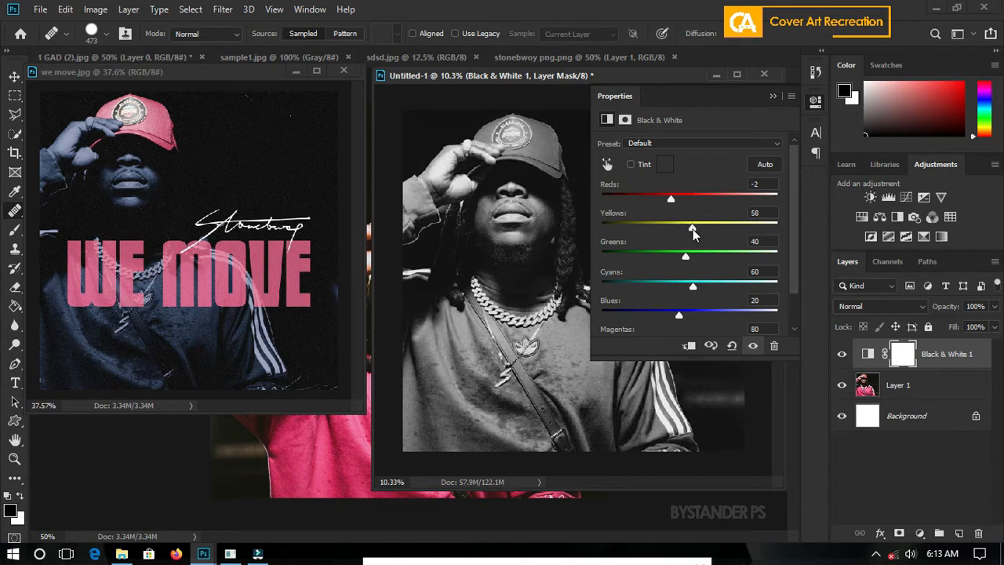
mouse_move(686, 261)
mouse_down()
mouse_move(632, 261)
mouse_move(732, 260)
mouse_move(650, 261)
mouse_move(679, 263)
mouse_up()
click(732, 347)
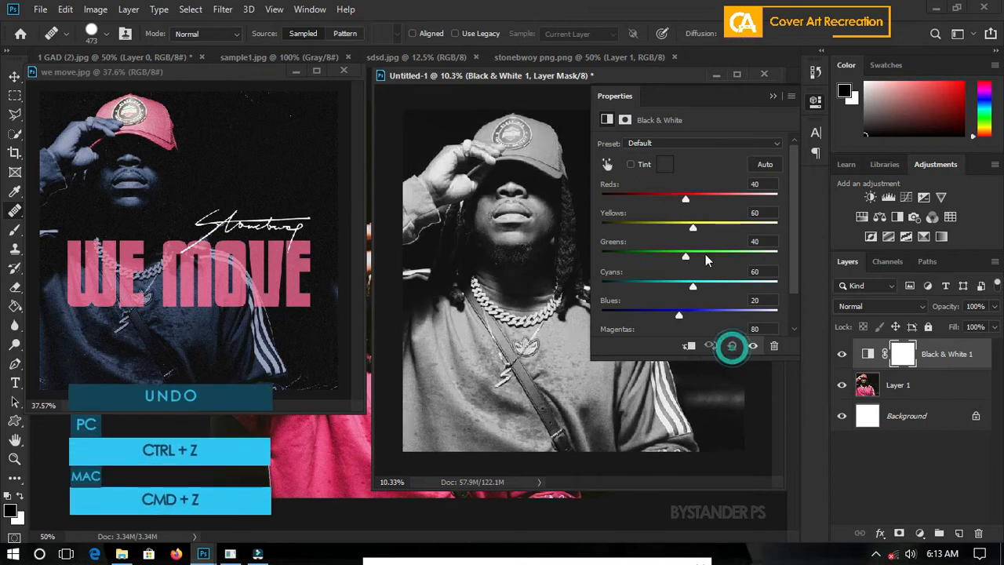
Step: Darken the red tones by setting Reds to about -46 in the Black & White adjustment
drag(684, 202, 657, 204)
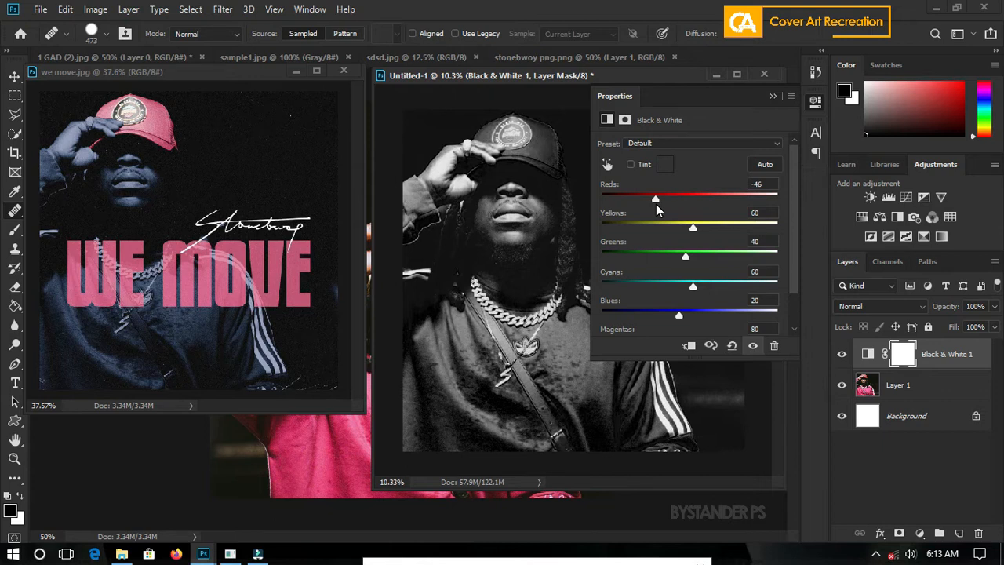
drag(655, 202, 656, 200)
click(773, 97)
Step: Examine the face and sweater tones of the black-and-white portrait against the reference cover, both close up and as a whole
alt+scroll(510, 259, down, 2)
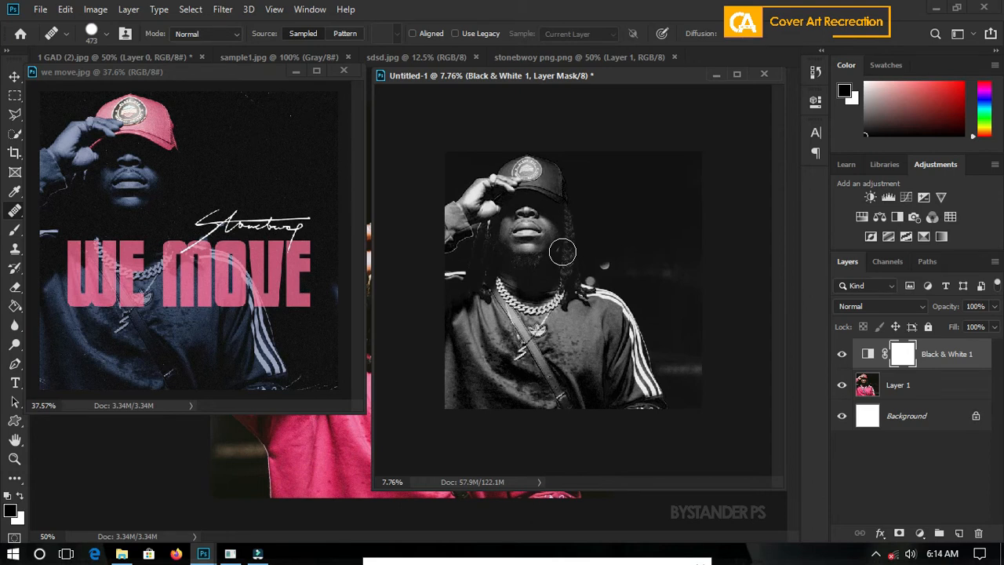
alt+scroll(192, 189, up, 3)
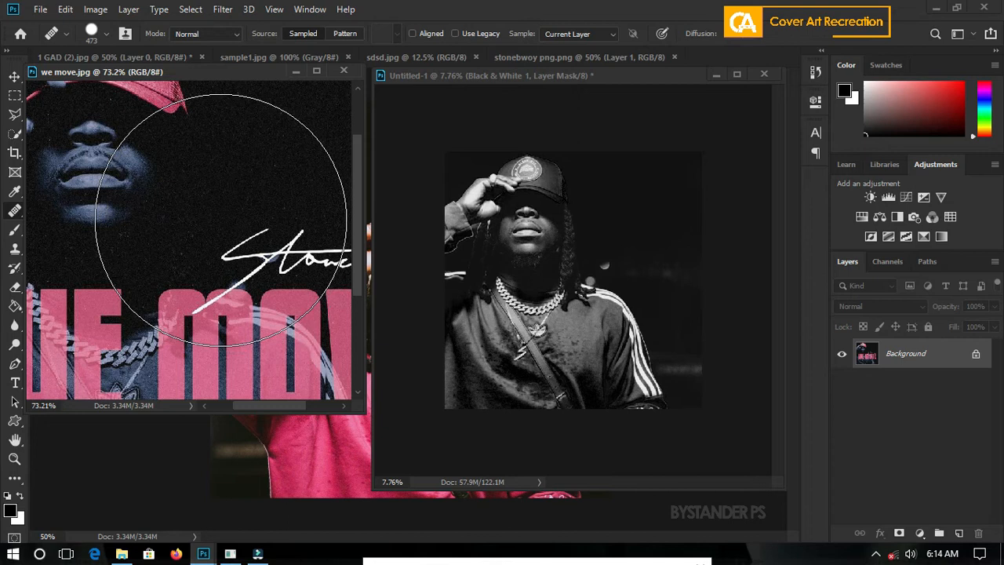
alt+scroll(557, 253, up, 3)
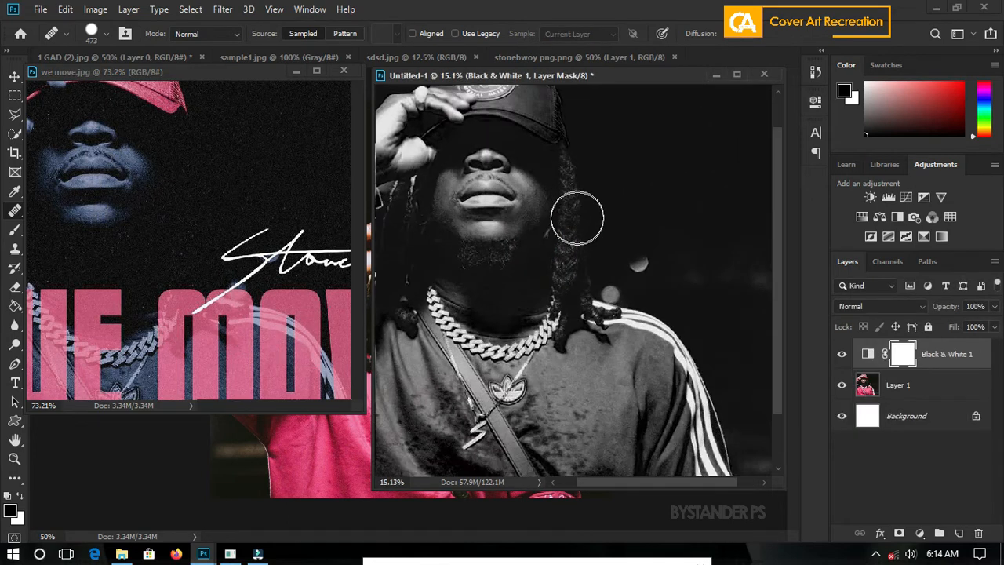
alt+scroll(585, 200, down, 2)
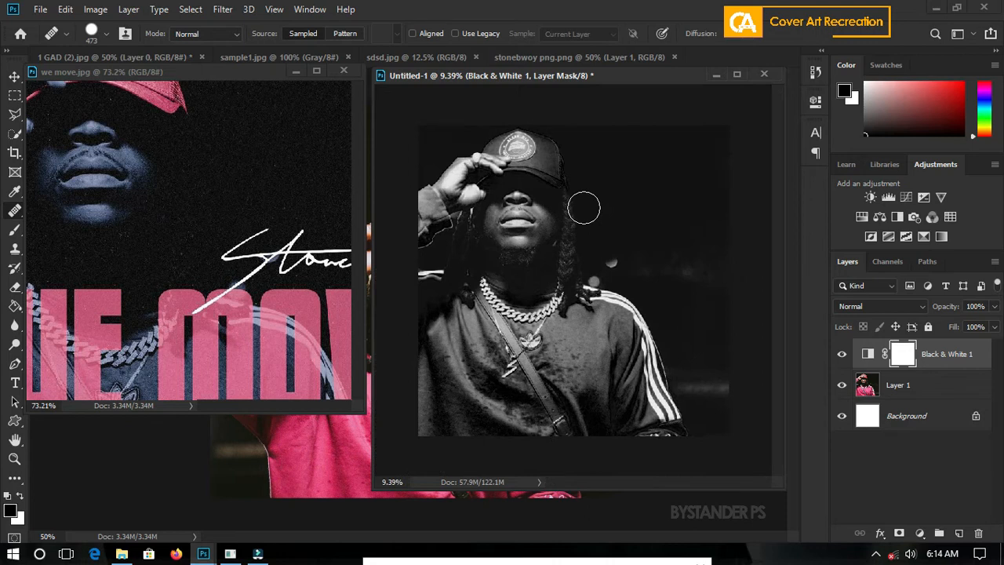
scroll(162, 167, up, 3)
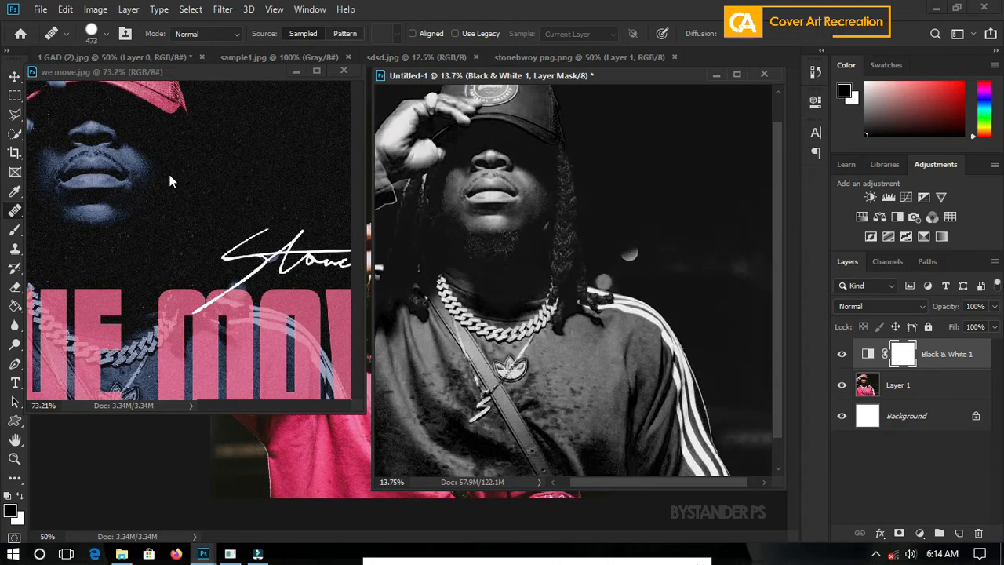
click(161, 167)
scroll(173, 182, up, 4)
scroll(224, 226, down, 5)
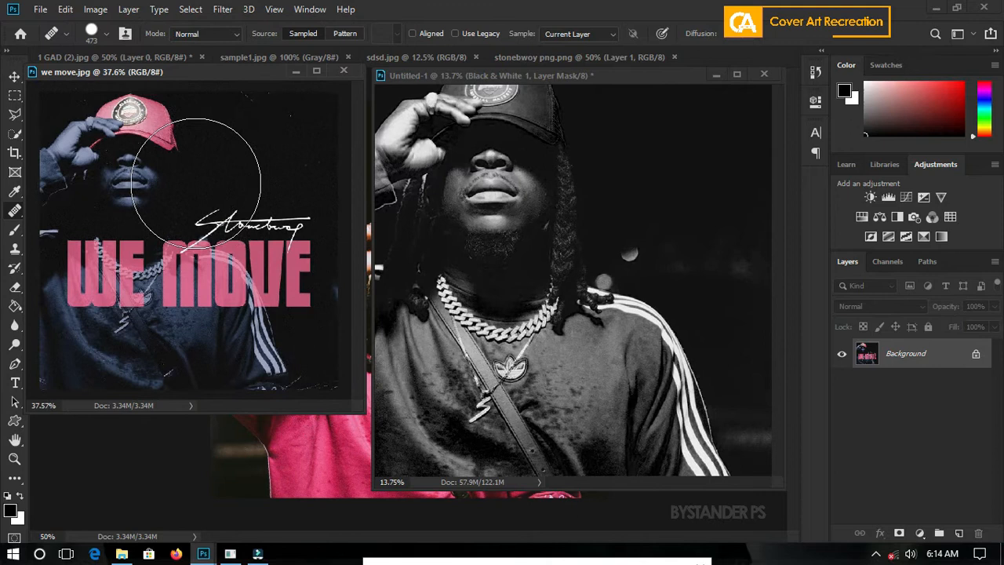
Step: Compare the black-and-white portrait's tones and framing with the reference cover at several magnifications
scroll(193, 184, up, 2)
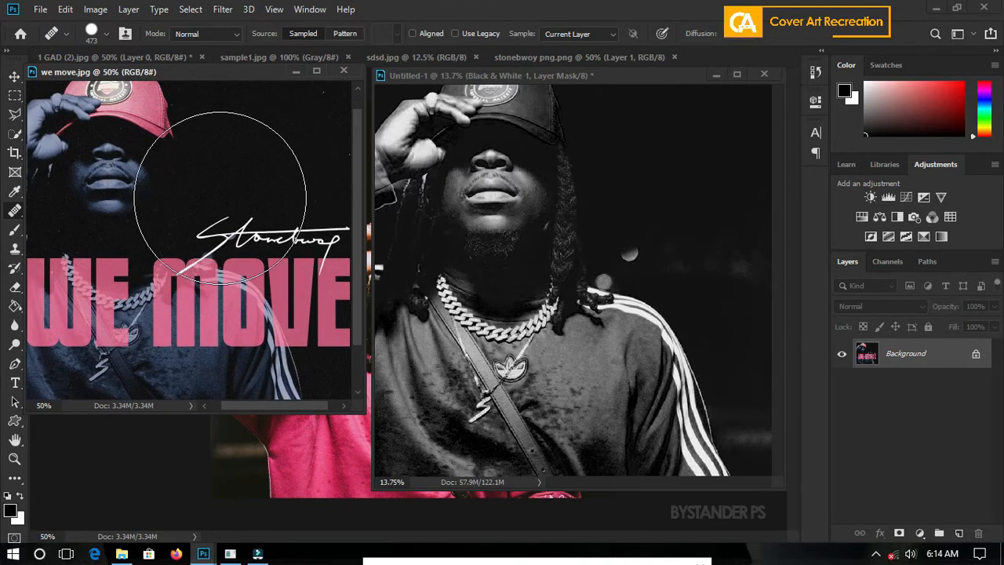
click(558, 221)
scroll(558, 221, down, 1)
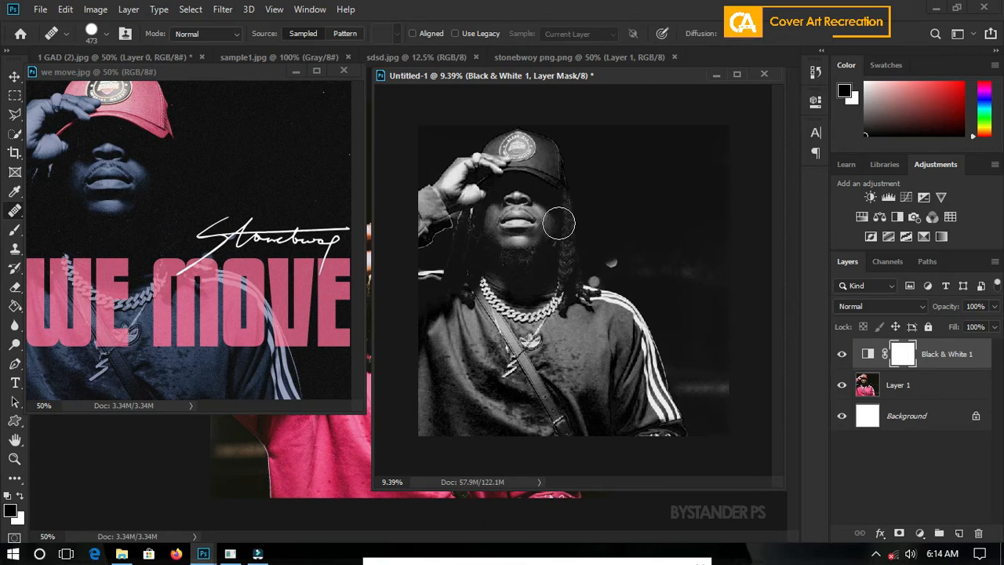
scroll(558, 217, down, 1)
click(258, 192)
scroll(259, 192, down, 1)
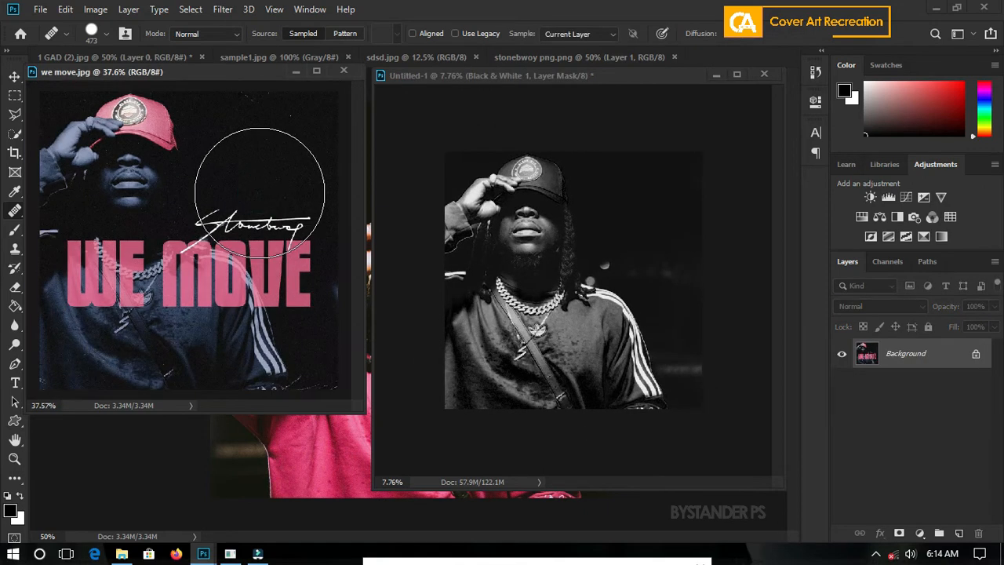
click(585, 263)
scroll(584, 264, up, 1)
scroll(585, 263, up, 1)
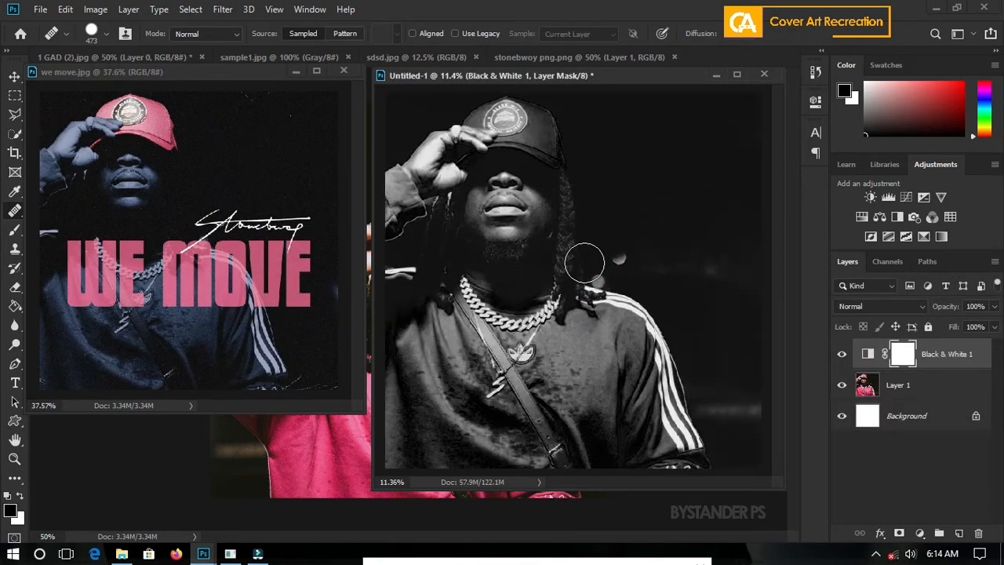
Step: Add an Exposure adjustment layer above the Black & White layer, with Gamma Correction at about 0.33 and Exposure raised slightly
click(922, 535)
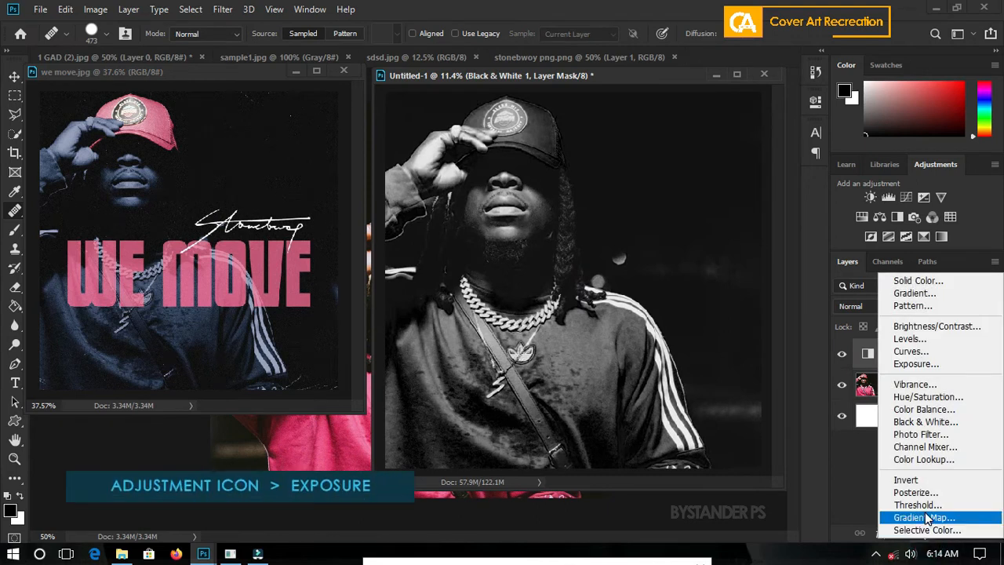
click(916, 364)
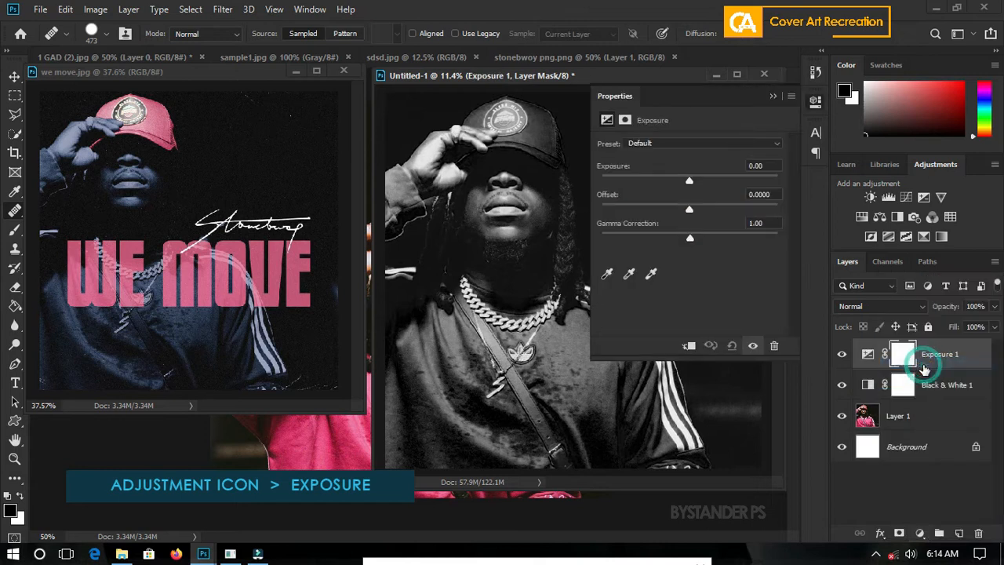
drag(691, 239, 723, 232)
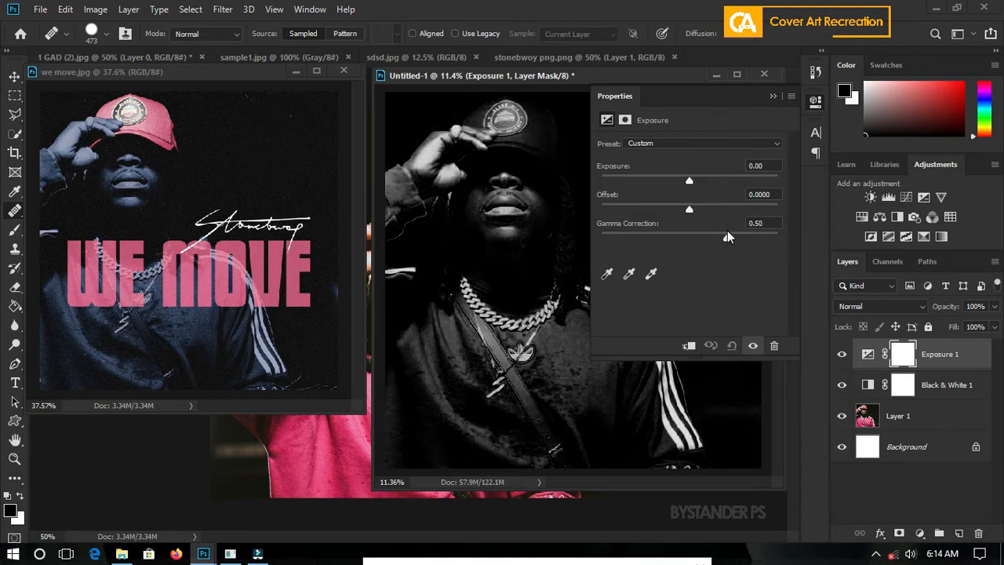
drag(722, 232, 741, 231)
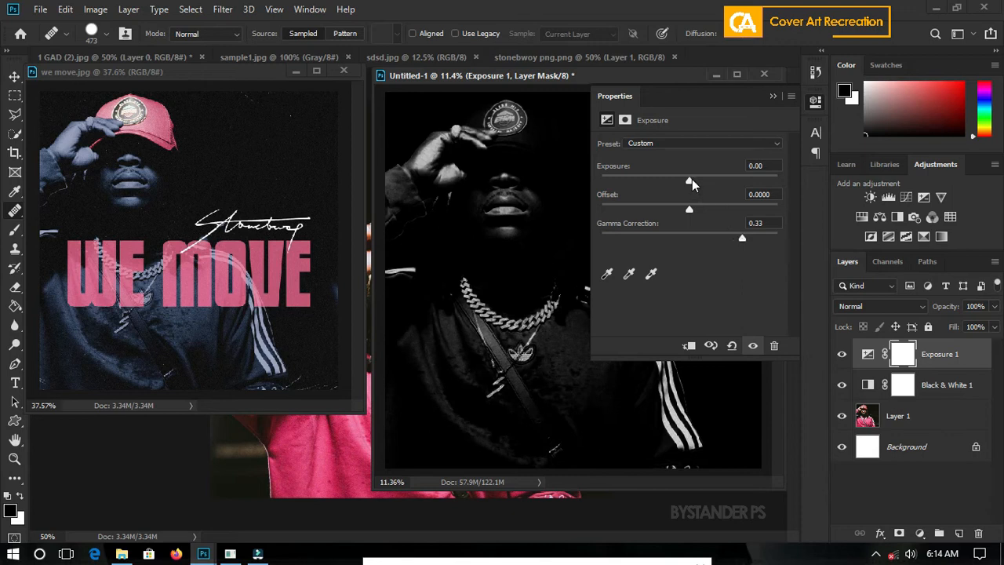
drag(690, 179, 694, 182)
click(774, 96)
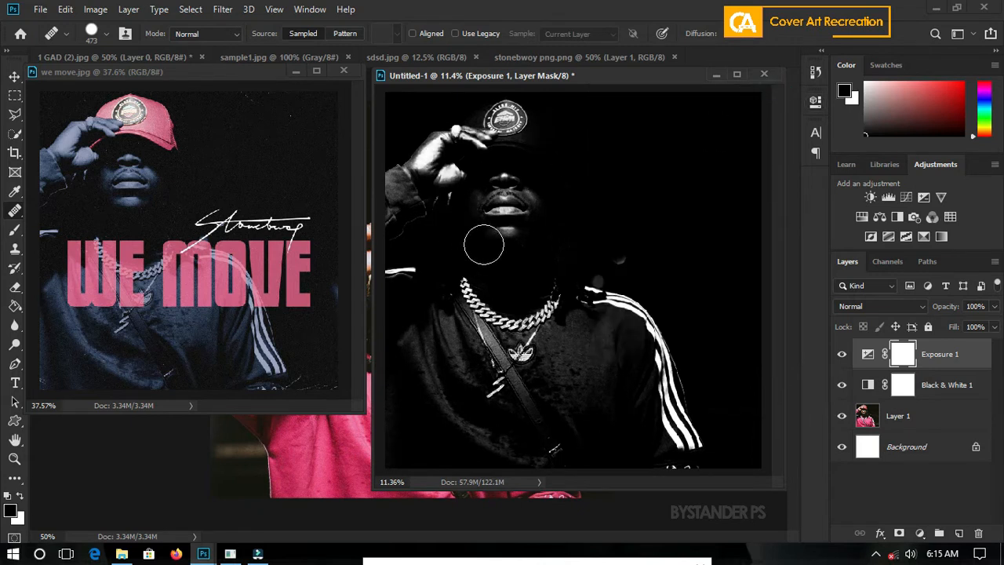
scroll(510, 182, down, 2)
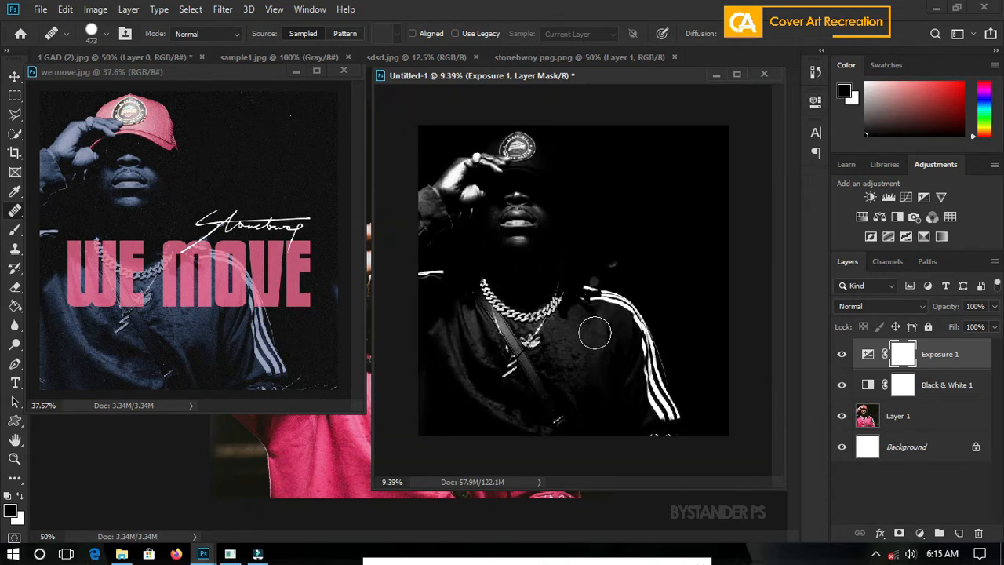
Step: Lighten the cap and sweater by setting Reds to about 21 in the existing Black & White adjustment layer
click(921, 534)
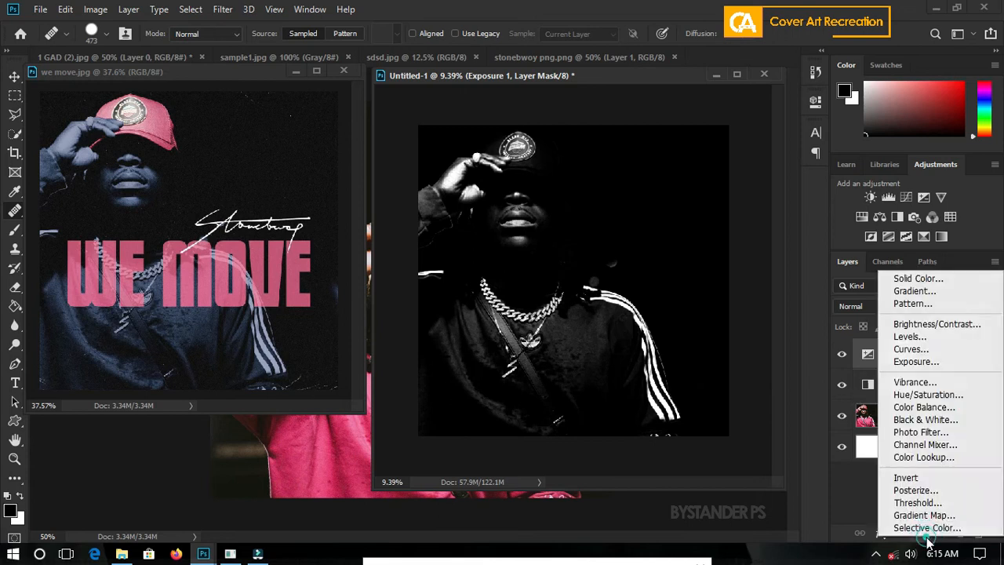
click(927, 542)
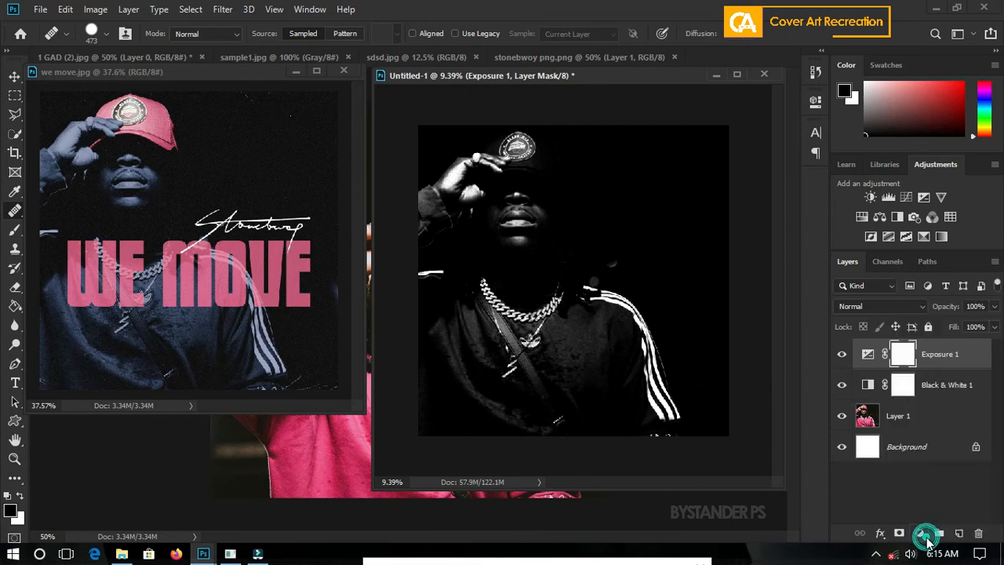
double_click(869, 385)
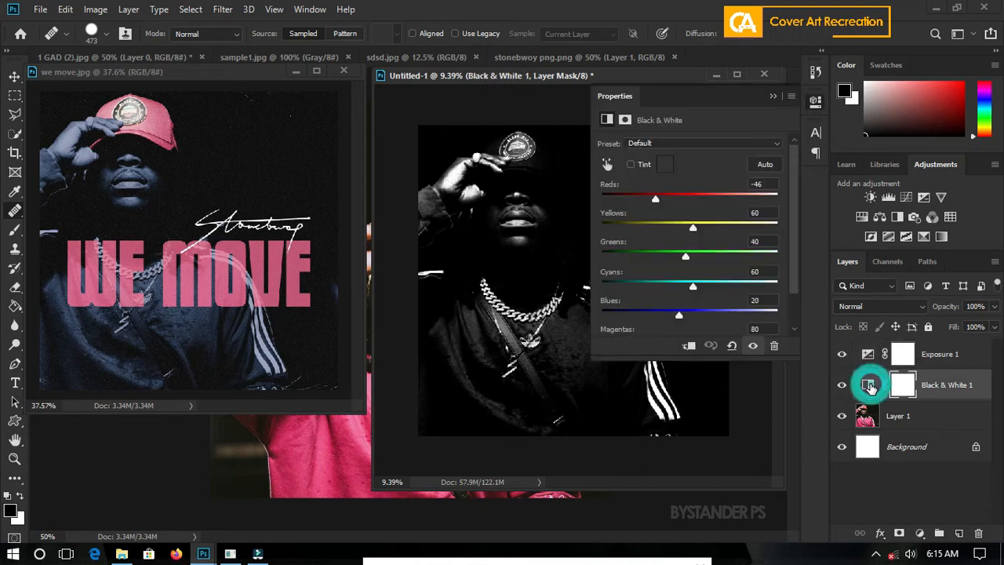
drag(655, 200, 675, 198)
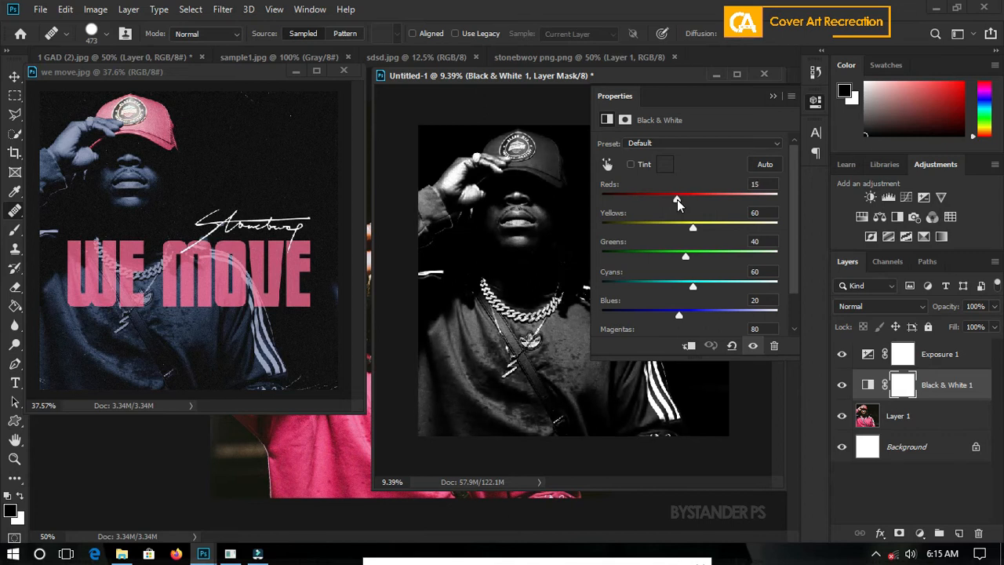
drag(678, 199, 680, 199)
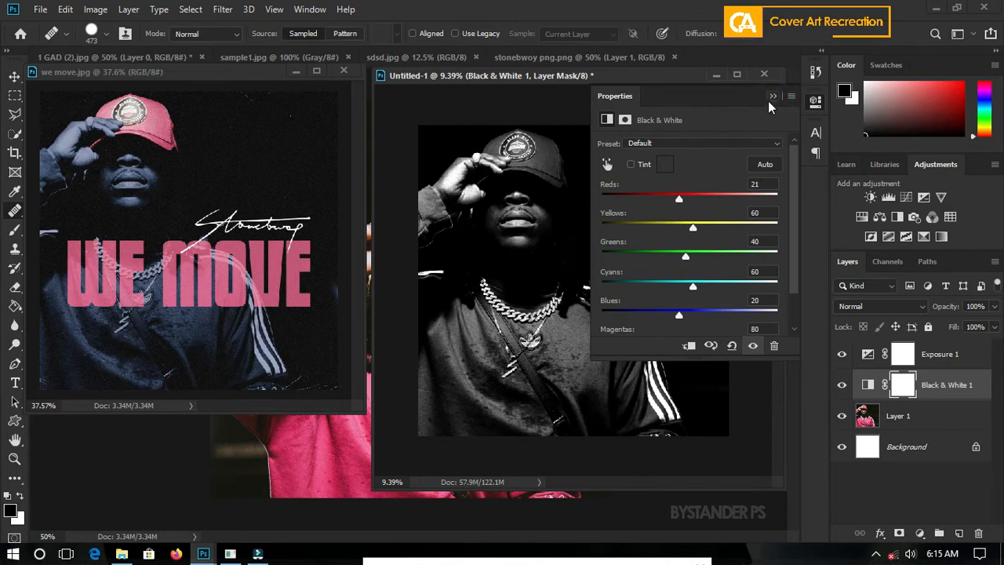
click(772, 97)
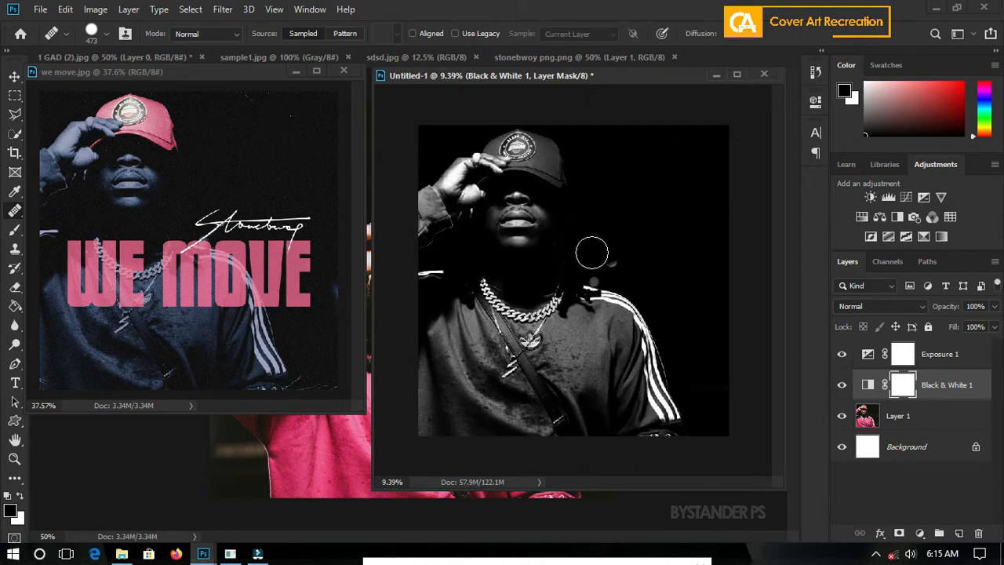
scroll(561, 267, down, 1)
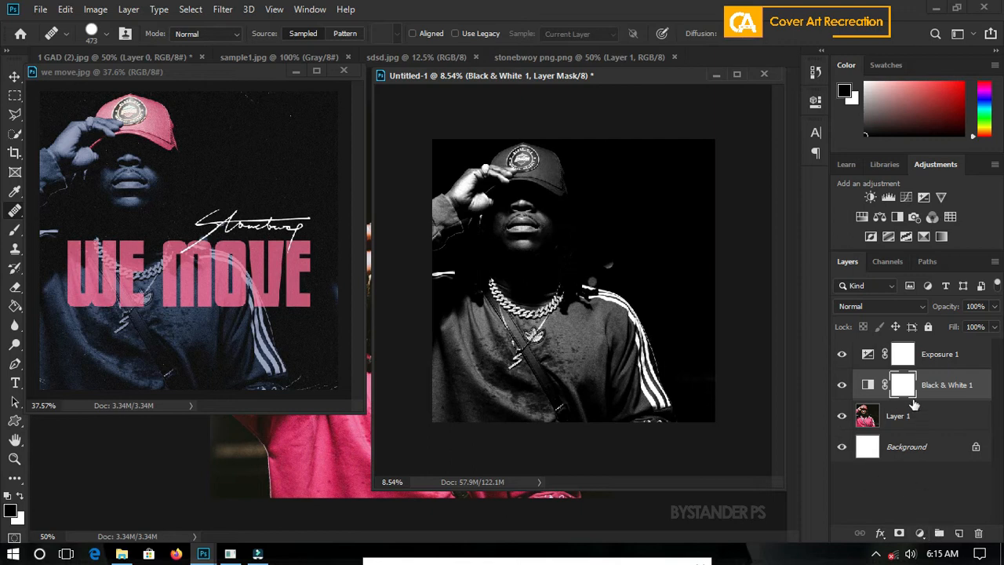
Step: Add a Gradient Map adjustment layer above the Exposure layer
click(916, 368)
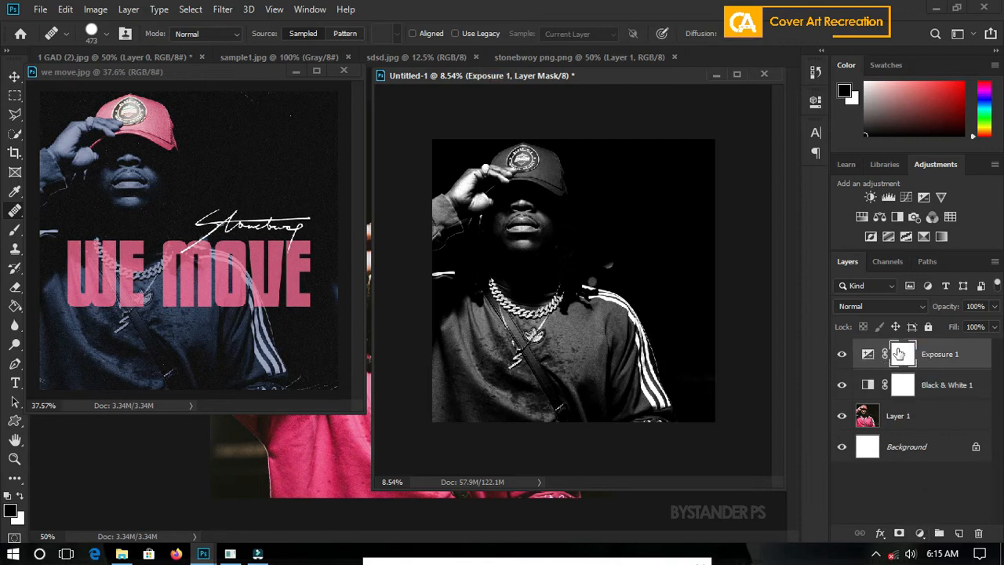
click(921, 534)
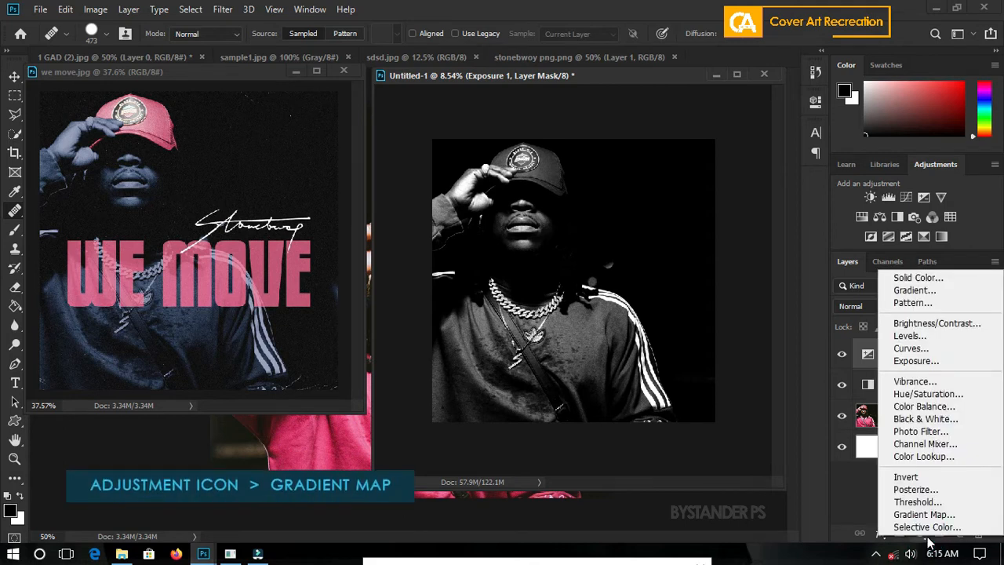
click(924, 516)
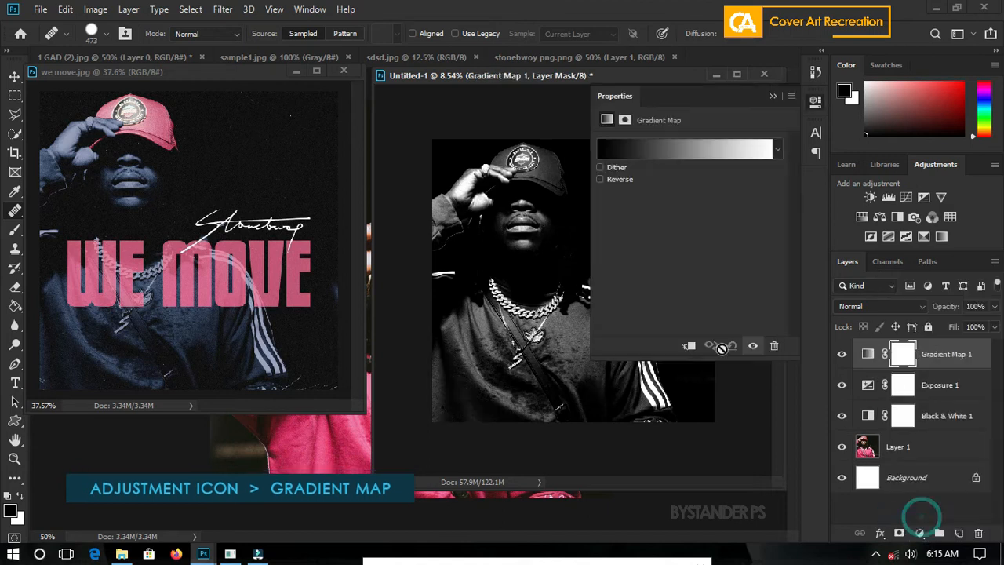
Step: Change the gradient map's white end stop to light blue 9cbffe, keep the black stop, and apply the gradient
click(696, 143)
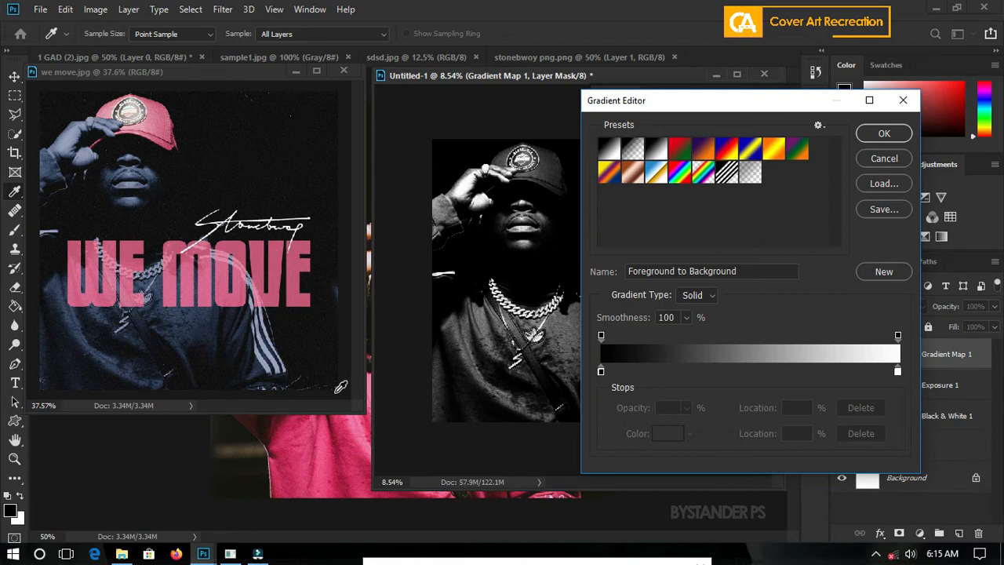
click(601, 371)
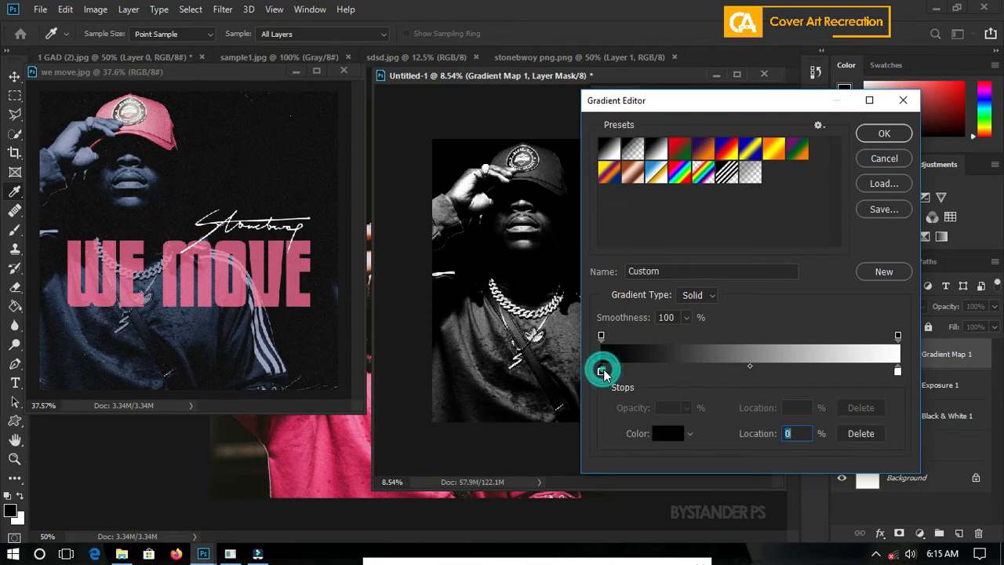
double_click(898, 371)
click(703, 300)
drag(704, 301, 739, 270)
mouse_move(819, 365)
mouse_down()
mouse_move(820, 269)
mouse_move(820, 290)
mouse_up()
mouse_move(741, 268)
mouse_down()
mouse_move(740, 253)
mouse_move(694, 214)
mouse_up()
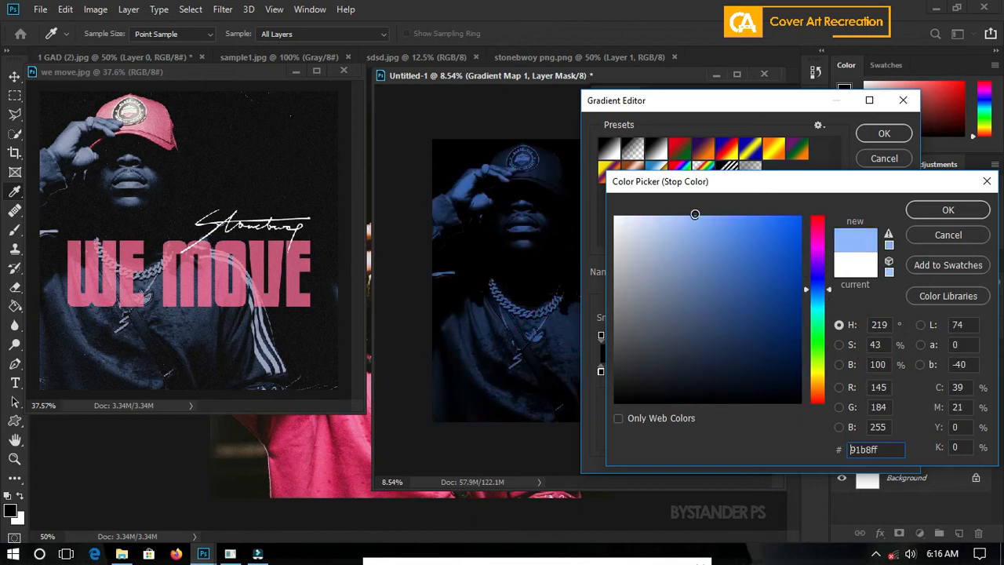
click(687, 217)
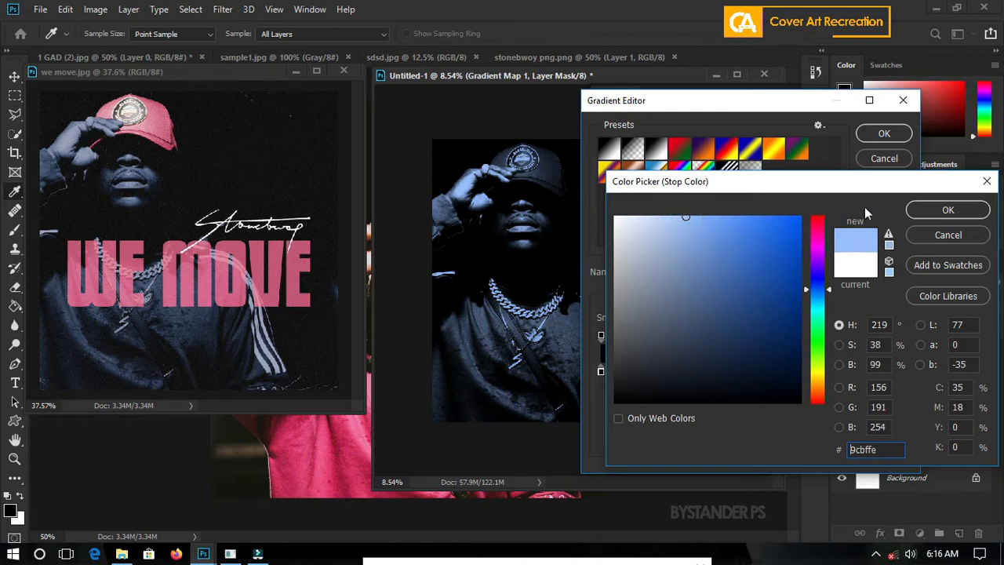
click(932, 210)
click(884, 133)
scroll(513, 282, down, 1)
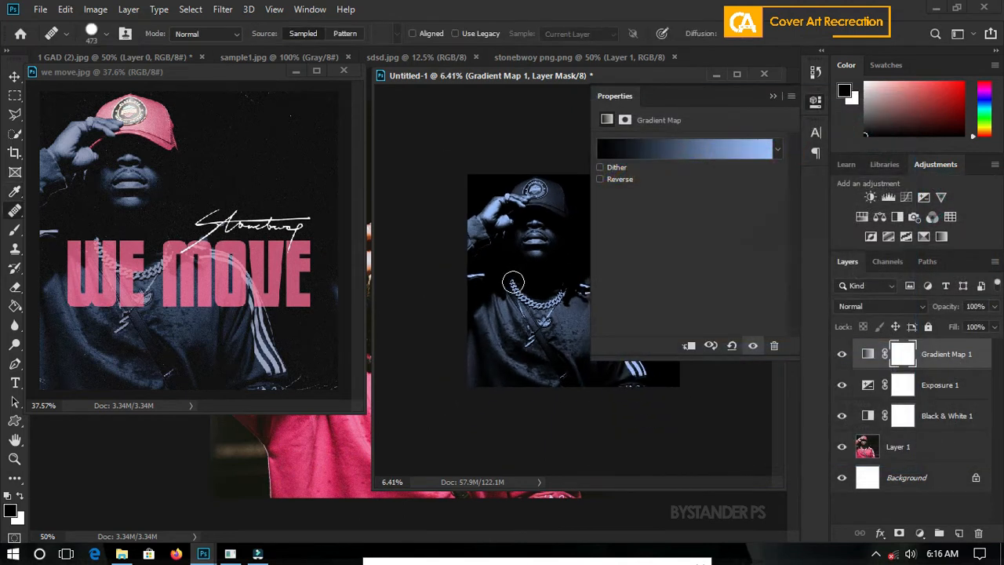
click(773, 96)
Step: Compare the blue-toned portrait with the reference cover, viewing it with the Gradient Map layer hidden and shown
scroll(540, 303, up, 2)
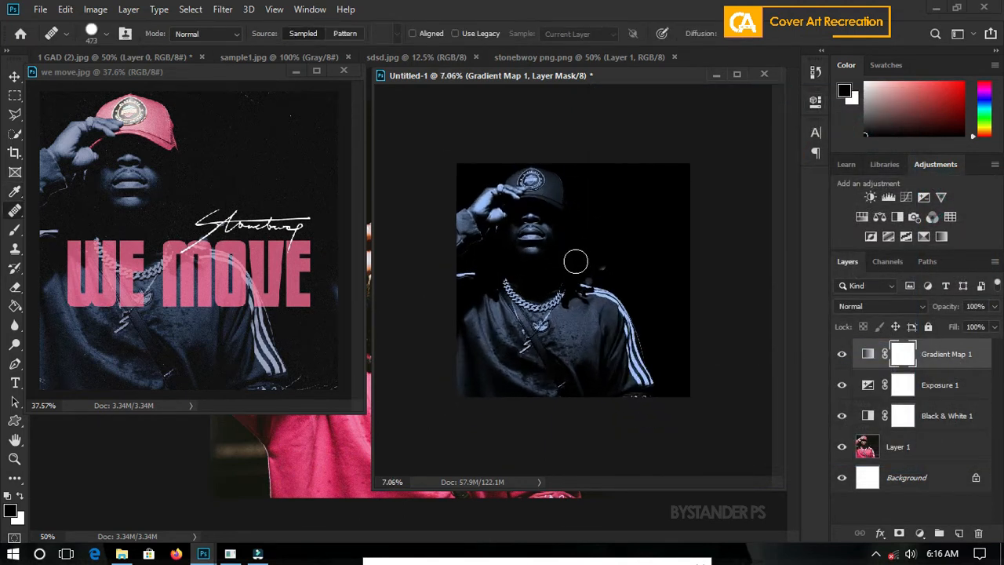
scroll(601, 278, up, 2)
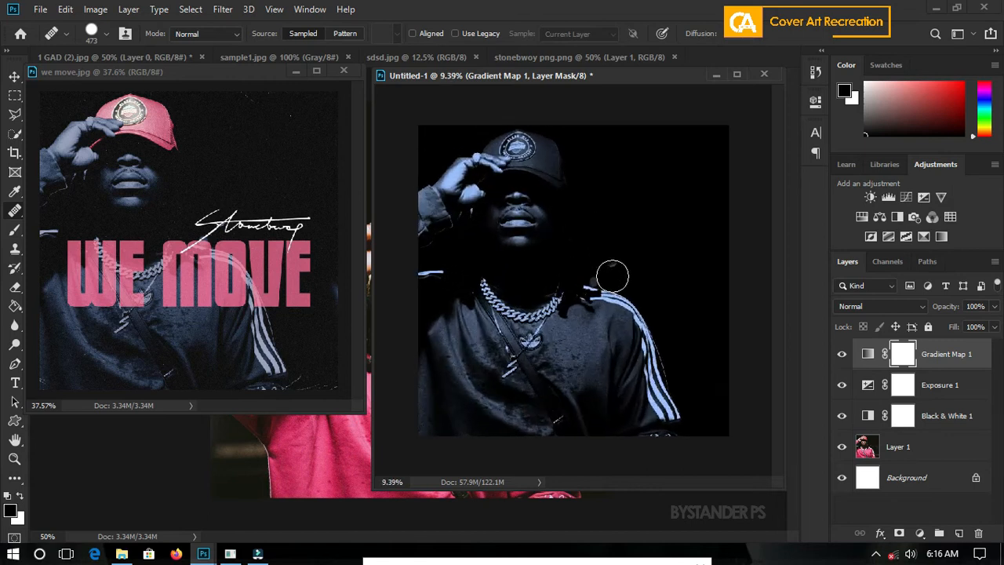
scroll(226, 278, down, 2)
click(530, 276)
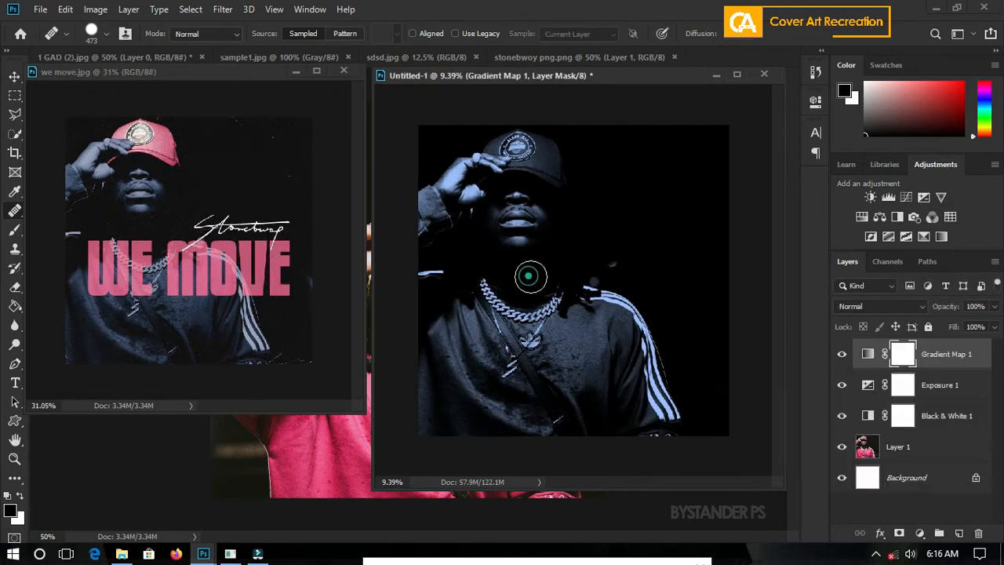
scroll(530, 276, down, 1)
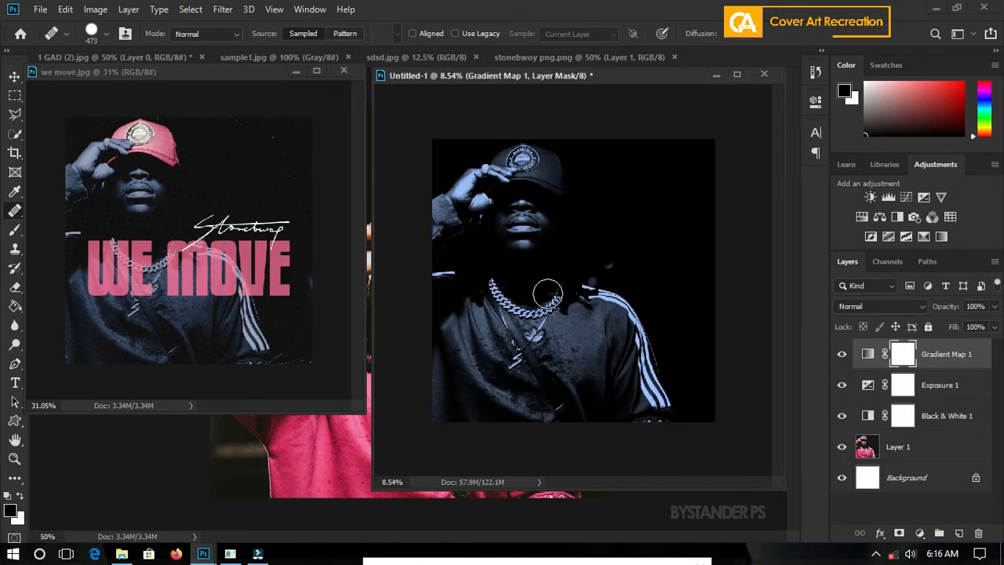
key(v)
scroll(574, 284, up, 1)
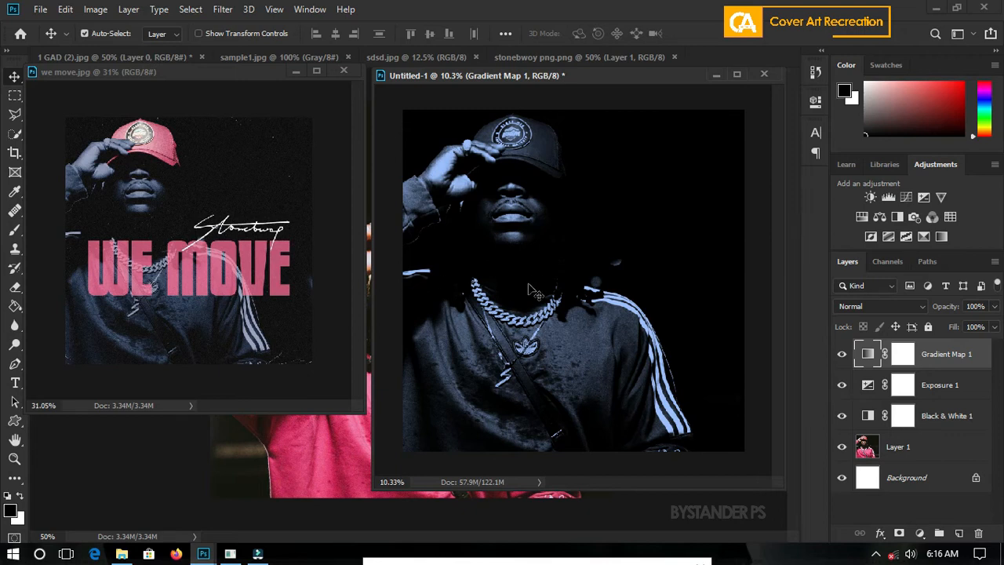
click(841, 357)
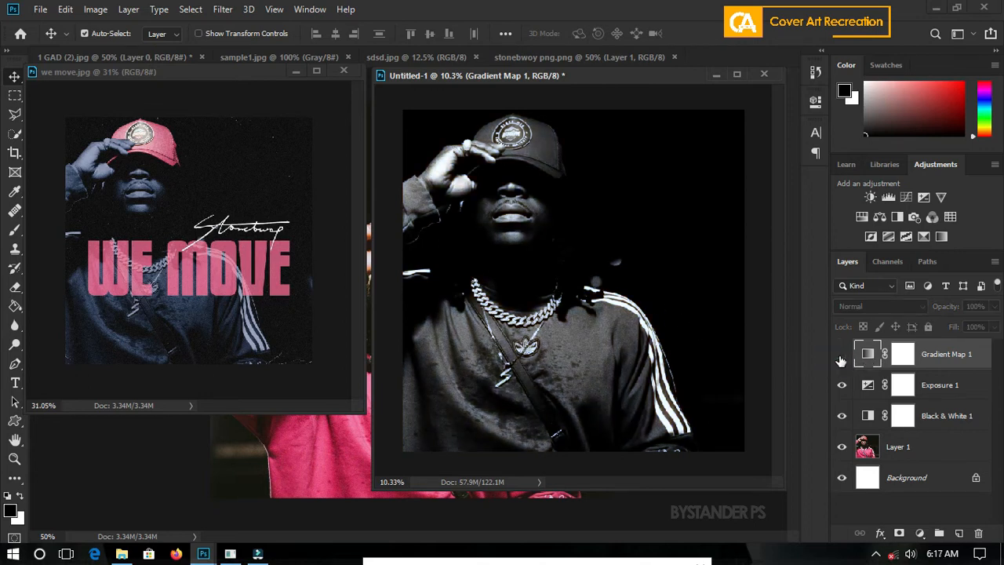
click(841, 358)
click(841, 358)
click(841, 357)
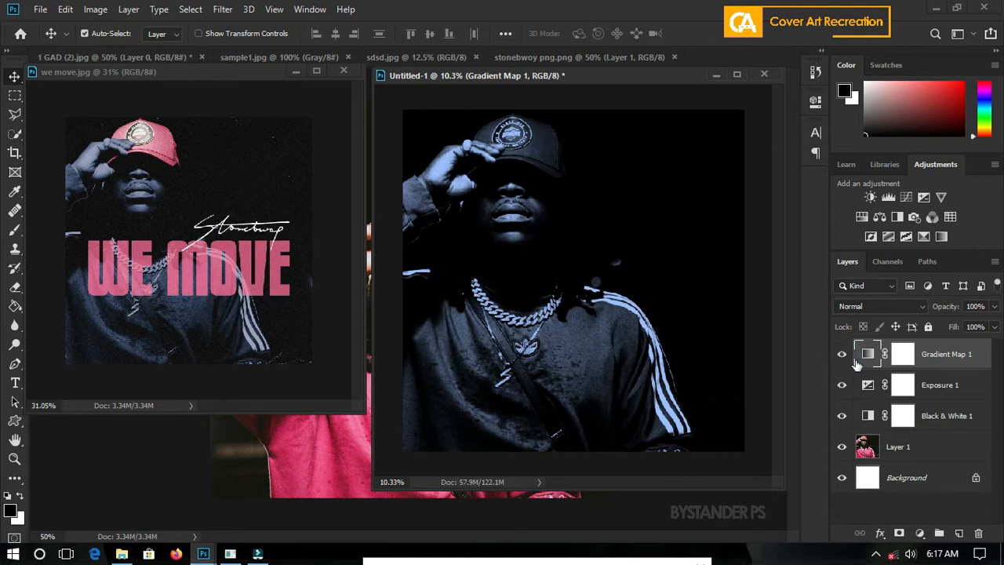
Step: Add a Curves adjustment layer on top and brighten the highlights by moving the RGB curve's white point inward
click(920, 534)
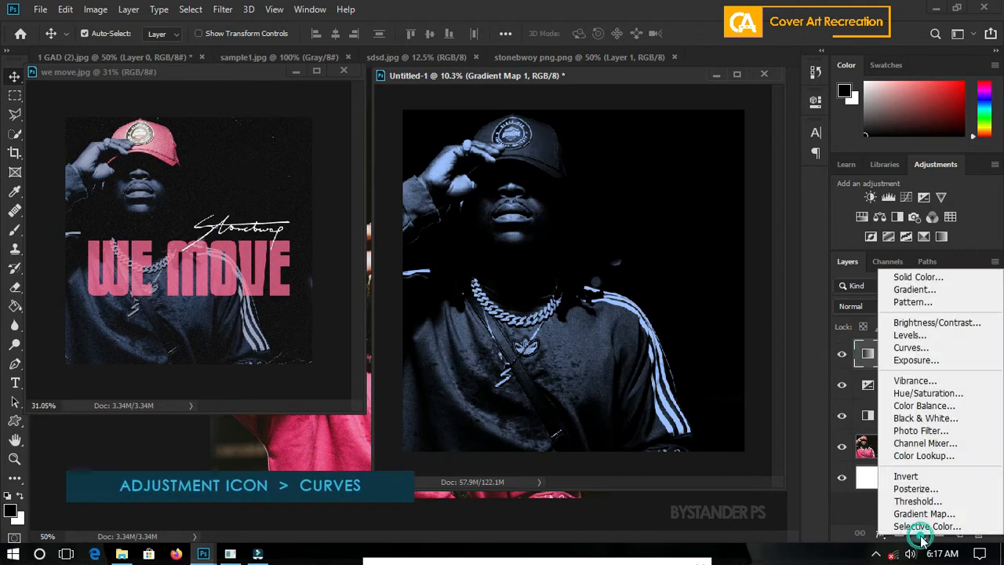
click(910, 347)
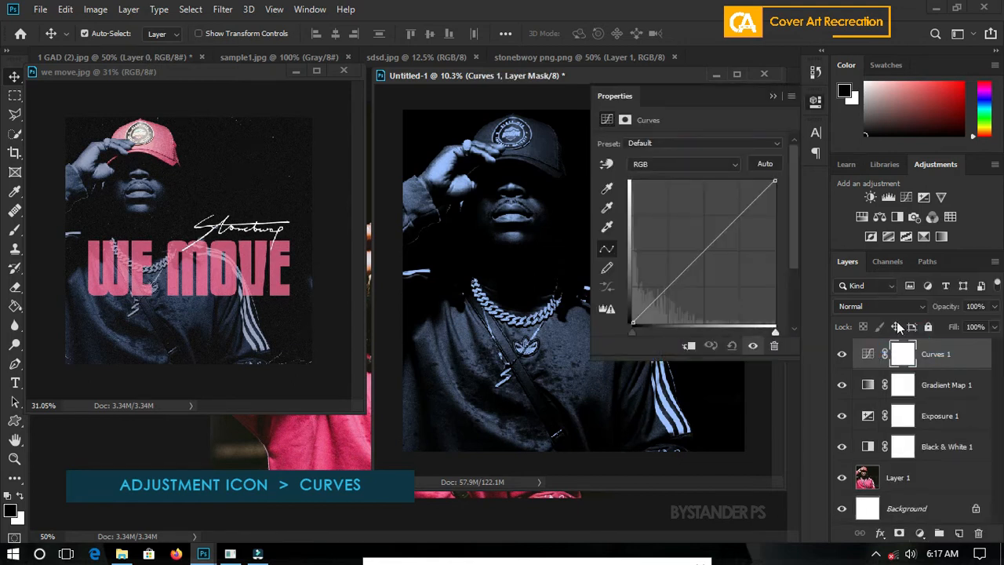
drag(775, 180, 740, 163)
mouse_move(632, 324)
mouse_down()
mouse_move(651, 317)
mouse_move(625, 320)
mouse_move(615, 301)
mouse_move(616, 325)
mouse_up()
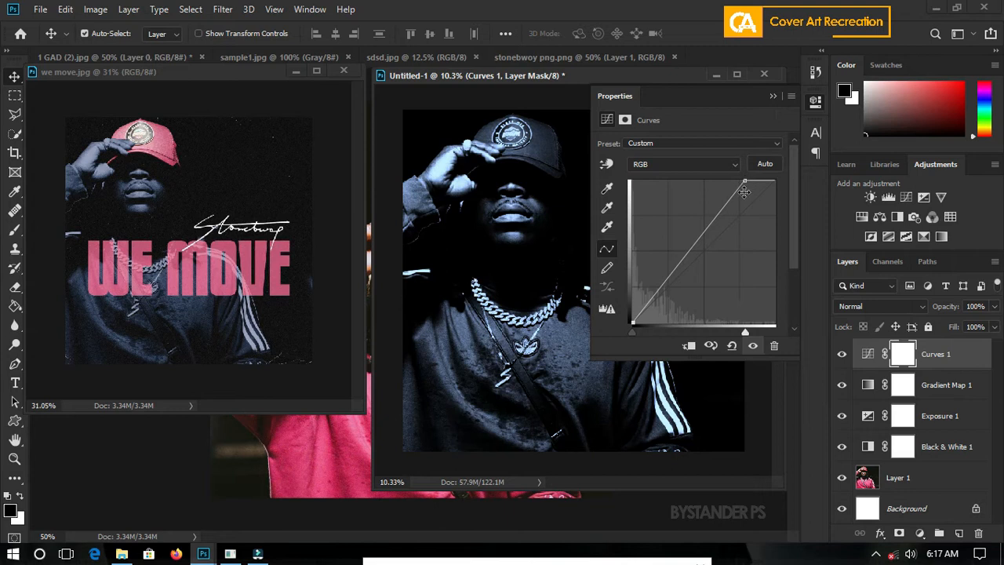
Step: Add a midtone point to the Curves 1 RGB curve and lift it slightly to brighten the midtones
mouse_move(689, 251)
mouse_down()
mouse_move(687, 241)
mouse_move(682, 249)
mouse_up()
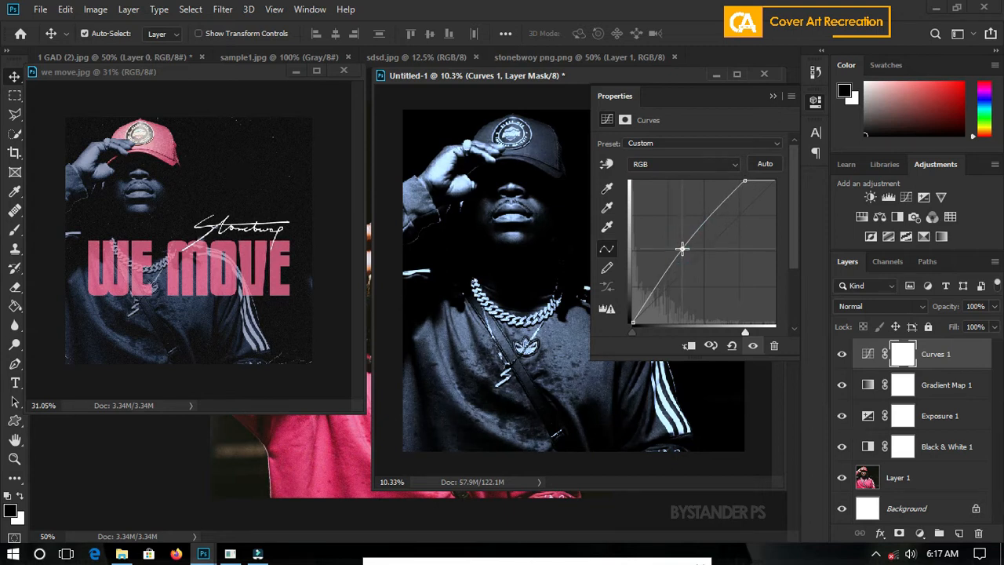
click(773, 96)
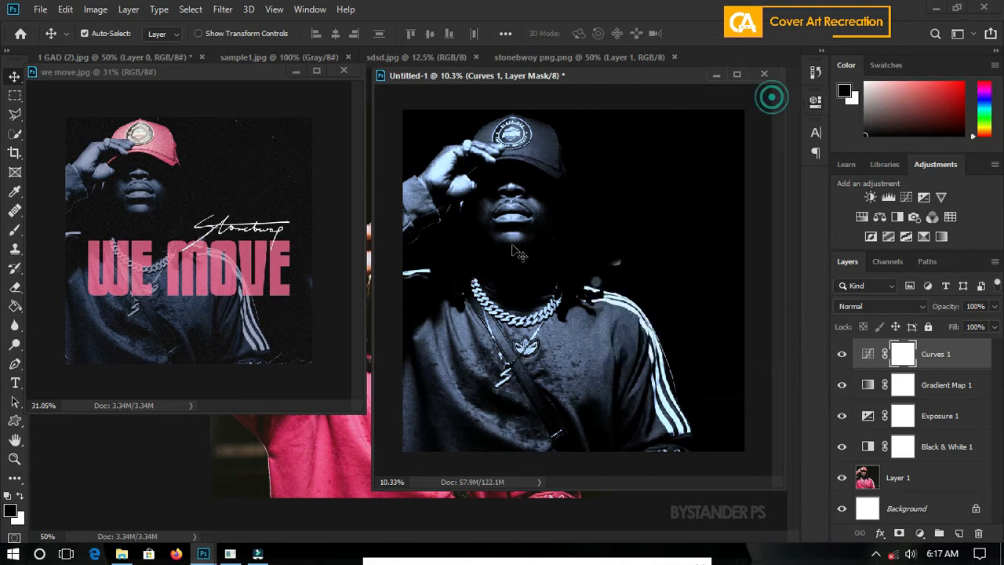
scroll(506, 278, down, 2)
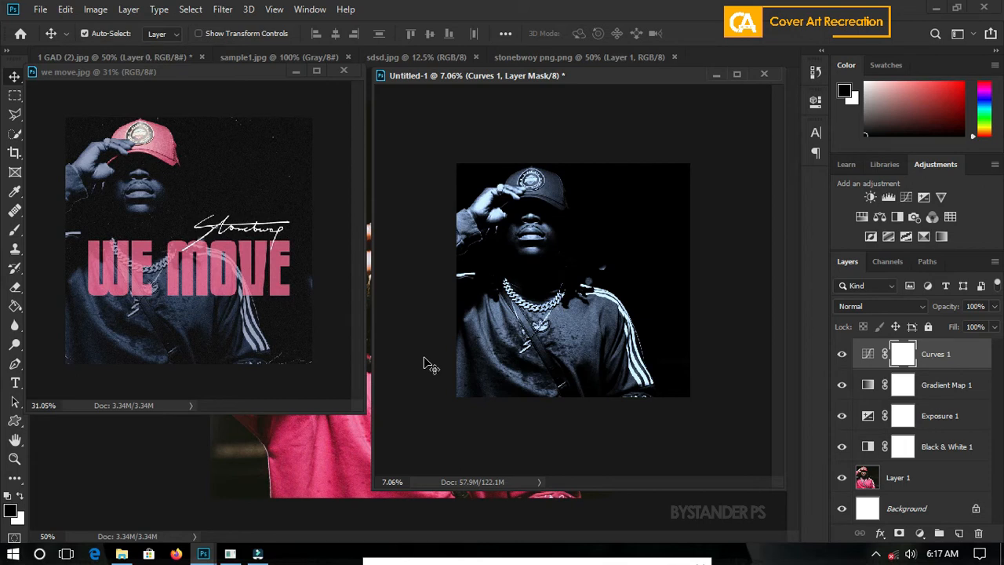
Step: Review the Curves, Gradient Map, Exposure and Black & White adjustments and compare the portrait's cap with the reference cover
double_click(868, 354)
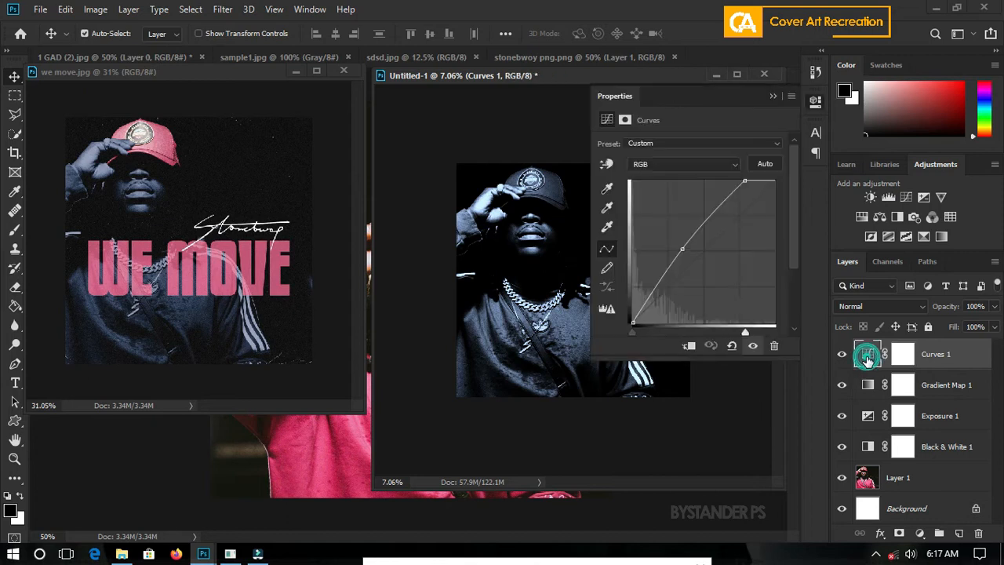
click(868, 384)
click(868, 416)
click(867, 446)
scroll(563, 259, up, 1)
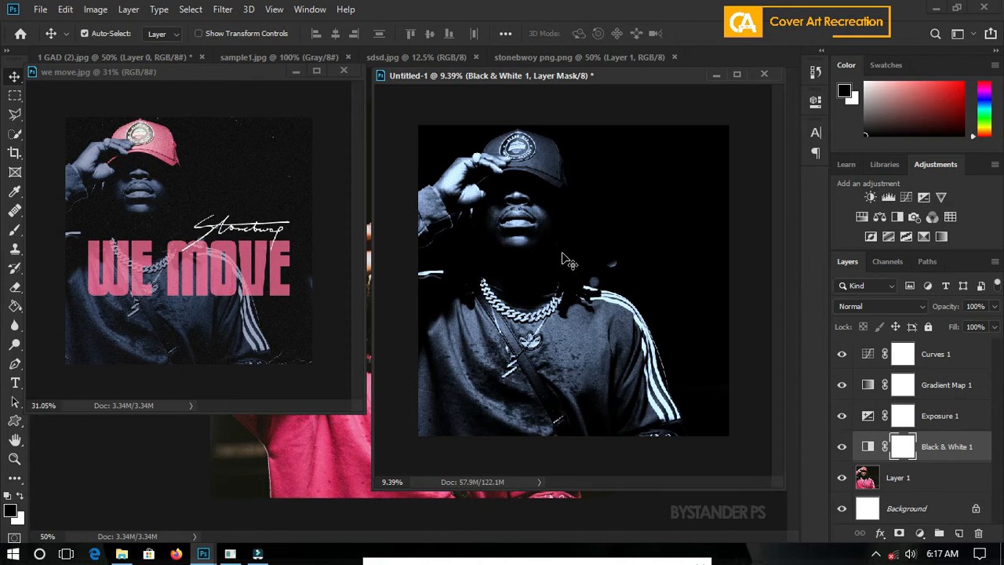
click(167, 159)
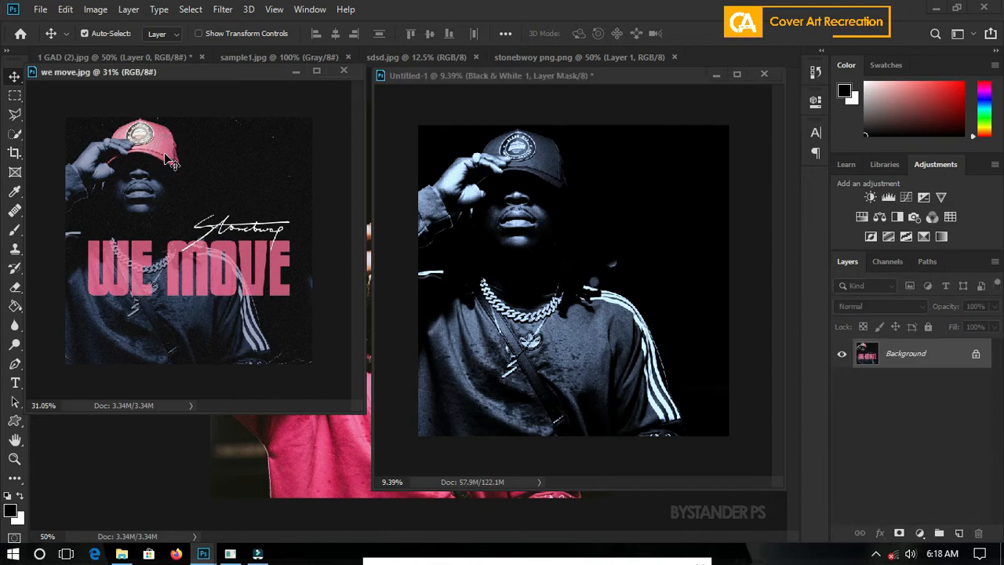
click(526, 159)
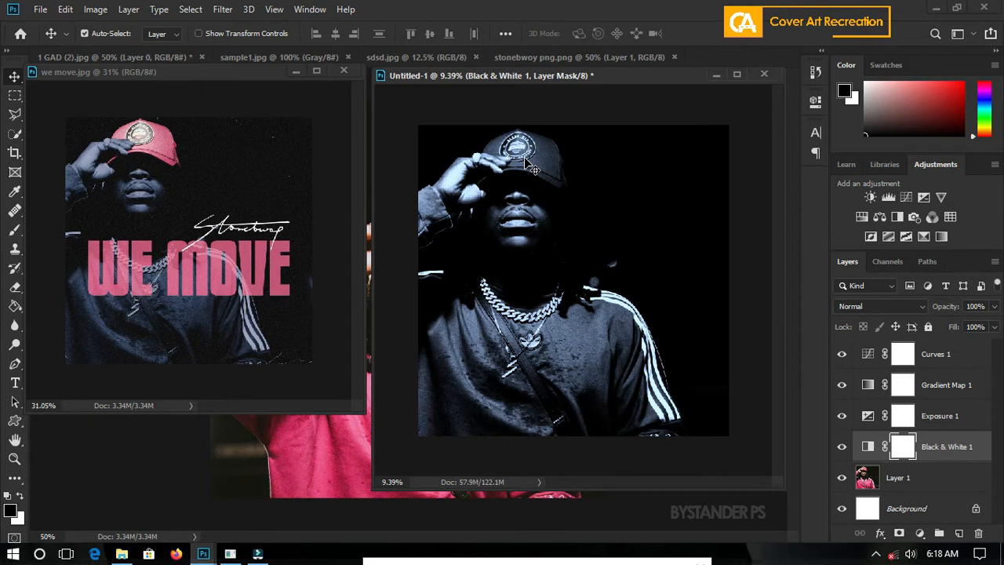
Step: Select the portrait on Layer 1 and hide the Curves, Gradient Map, Exposure and Black & White adjustment layers
click(925, 480)
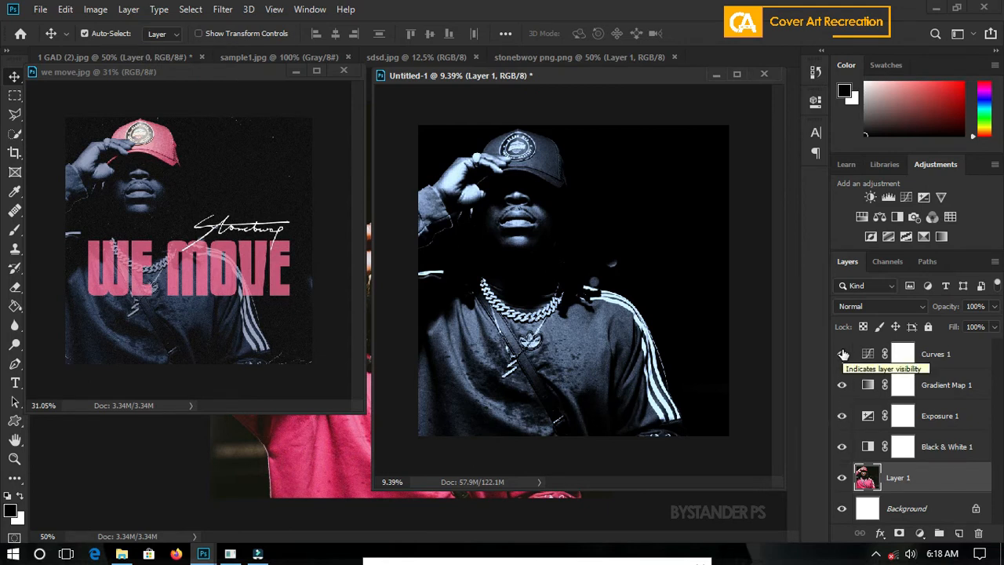
key(ctrl)
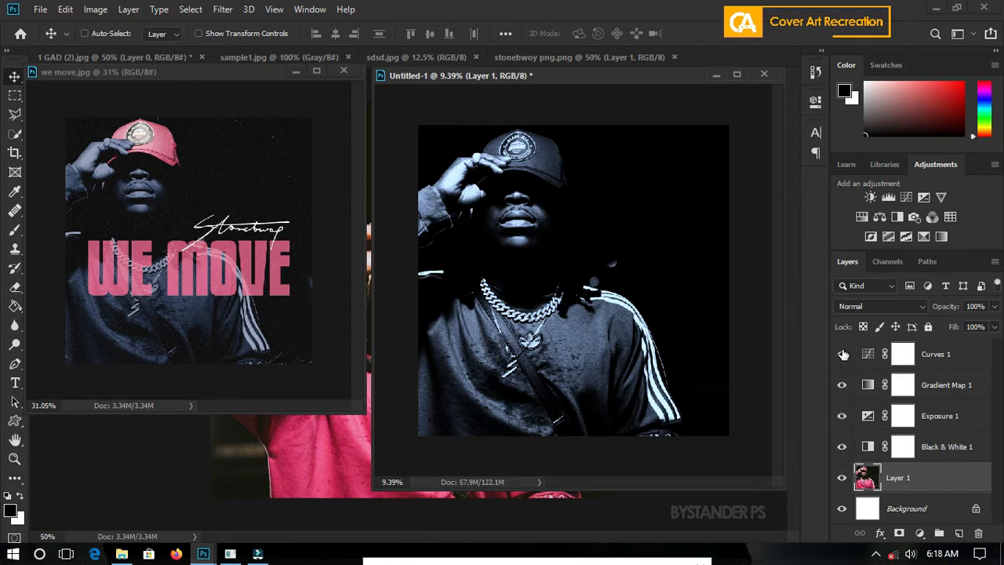
drag(843, 354, 845, 439)
click(844, 448)
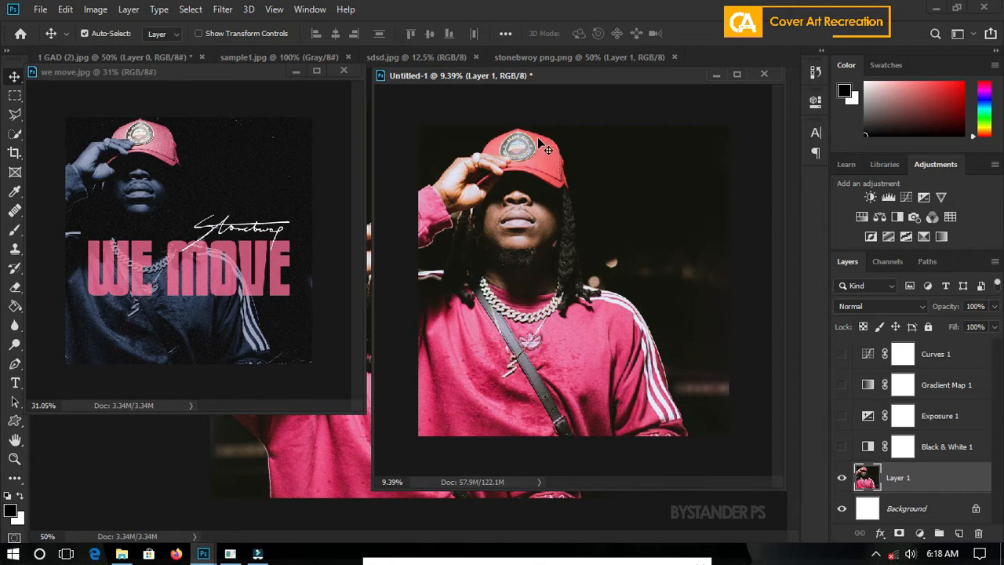
Step: Start a Pen tool path on the cap's upper edge, tracing the crown over the top button towards the hand
scroll(546, 149, up, 1)
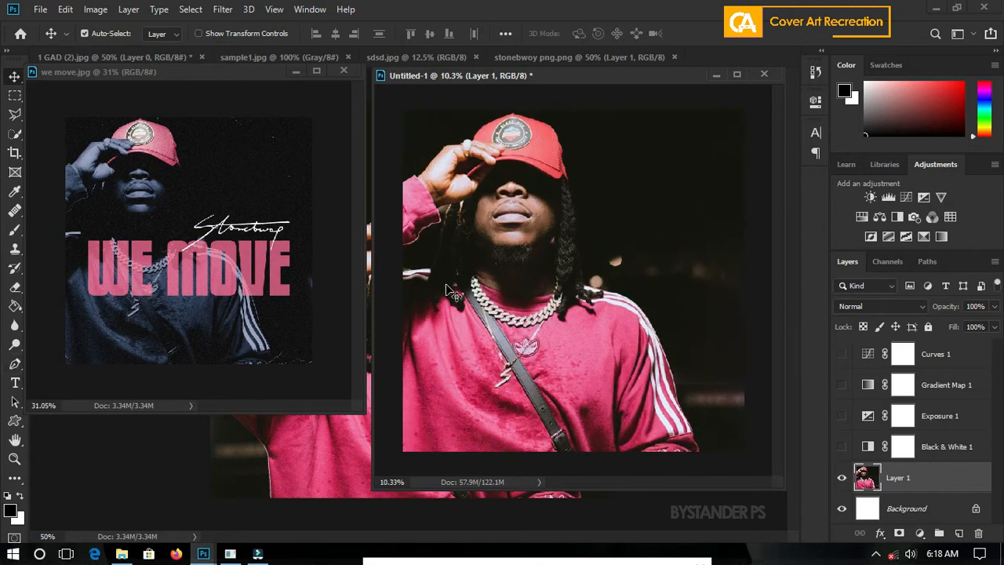
click(14, 363)
scroll(451, 98, up, 3)
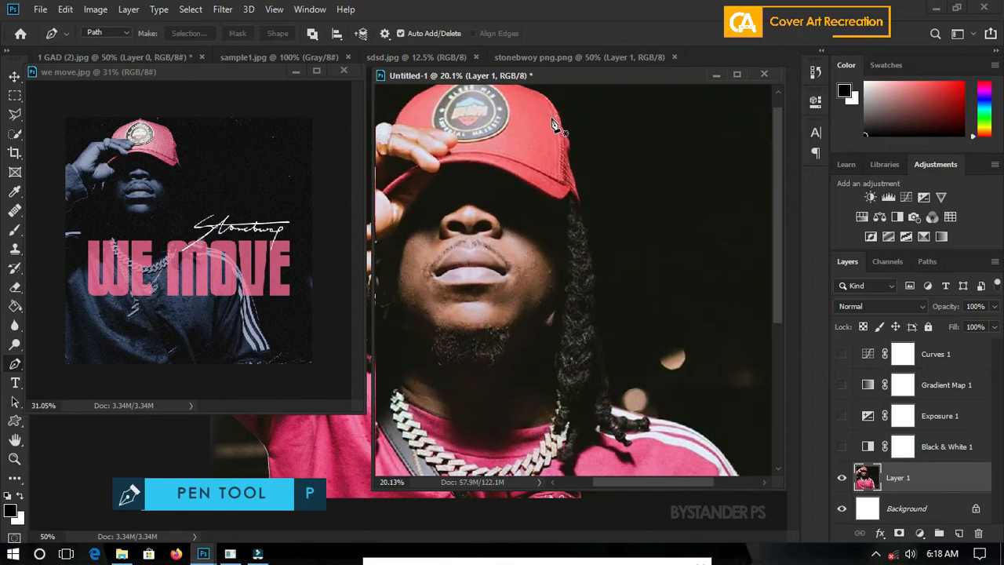
scroll(451, 99, up, 4)
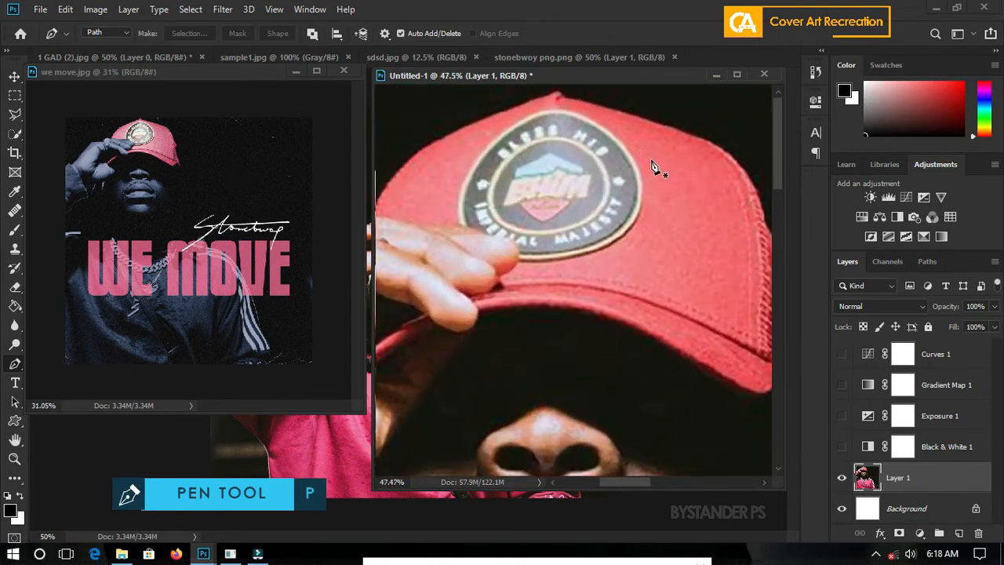
scroll(705, 146, up, 3)
scroll(722, 363, down, 2)
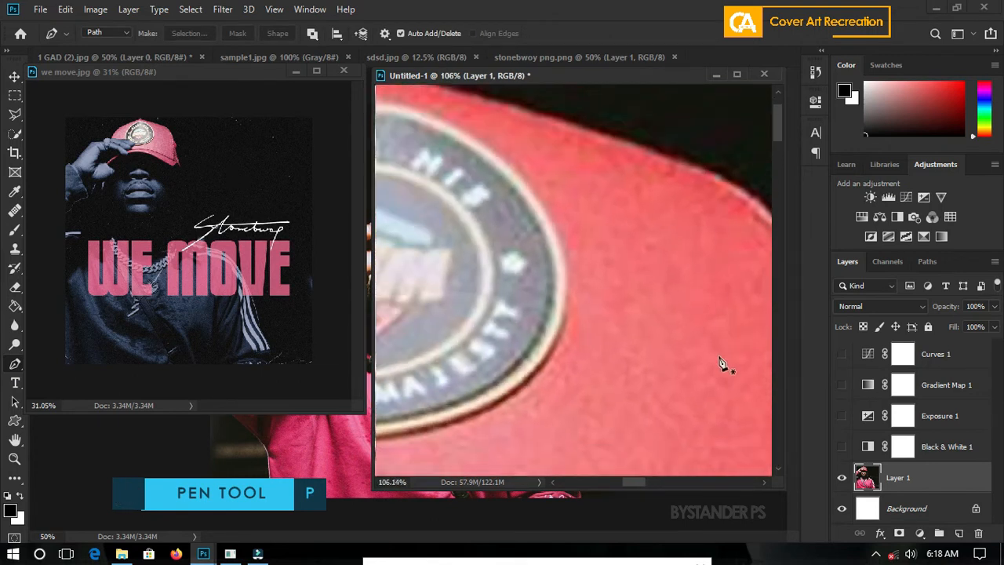
click(714, 201)
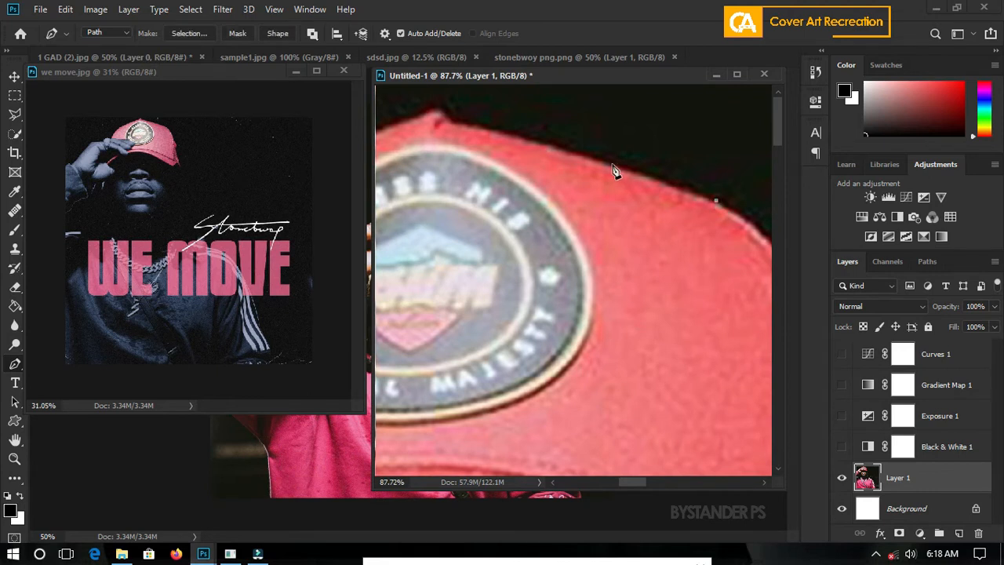
click(611, 166)
click(435, 114)
click(384, 124)
Step: Continue the Pen path down the cap's hand-side edge and around the fingers to the brim
scroll(443, 149, down, 3)
scroll(443, 149, down, 3)
scroll(505, 171, up, 5)
click(646, 92)
drag(566, 156, 545, 195)
click(548, 190)
click(592, 196)
click(643, 198)
click(678, 211)
click(707, 256)
click(694, 272)
click(672, 292)
Step: Trace the brim's lower edge and the mesh side of the cap with the Pen tool, closing the outline at the crown
scroll(667, 296, down, 2)
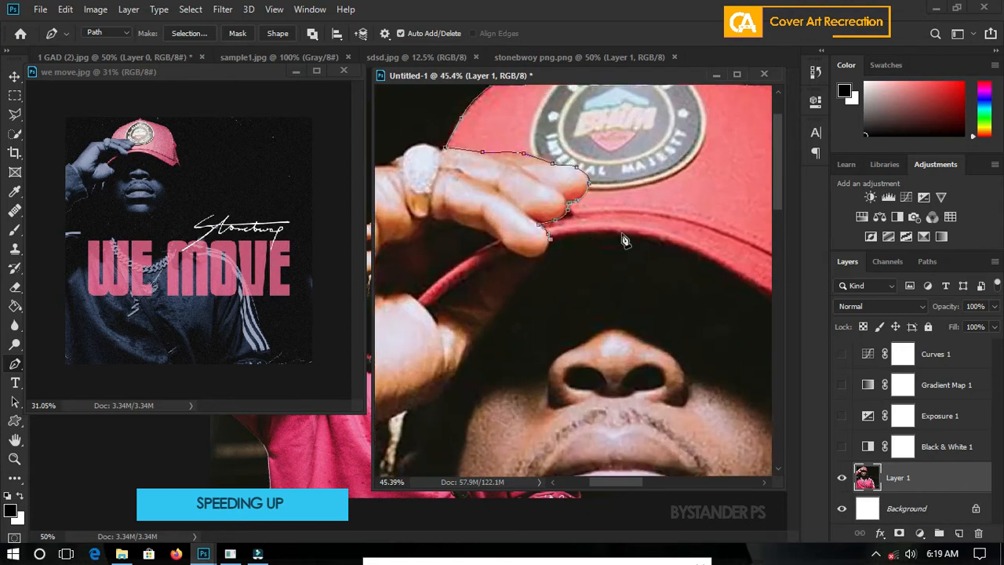
drag(666, 249, 703, 265)
scroll(493, 160, down, 3)
scroll(564, 269, up, 6)
click(566, 273)
click(665, 298)
click(678, 278)
click(703, 325)
click(684, 224)
click(679, 184)
click(665, 109)
scroll(666, 106, down, 2)
scroll(665, 105, up, 4)
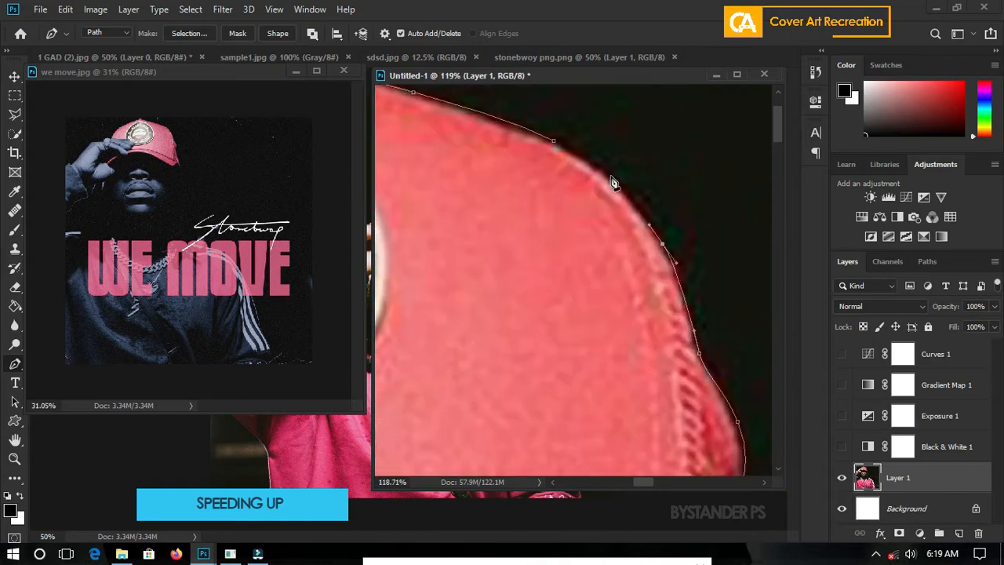
Step: Outline the separate strip of brim visible between the fingers and the palm with the Pen tool
scroll(612, 179, down, 4)
scroll(501, 219, up, 4)
click(476, 280)
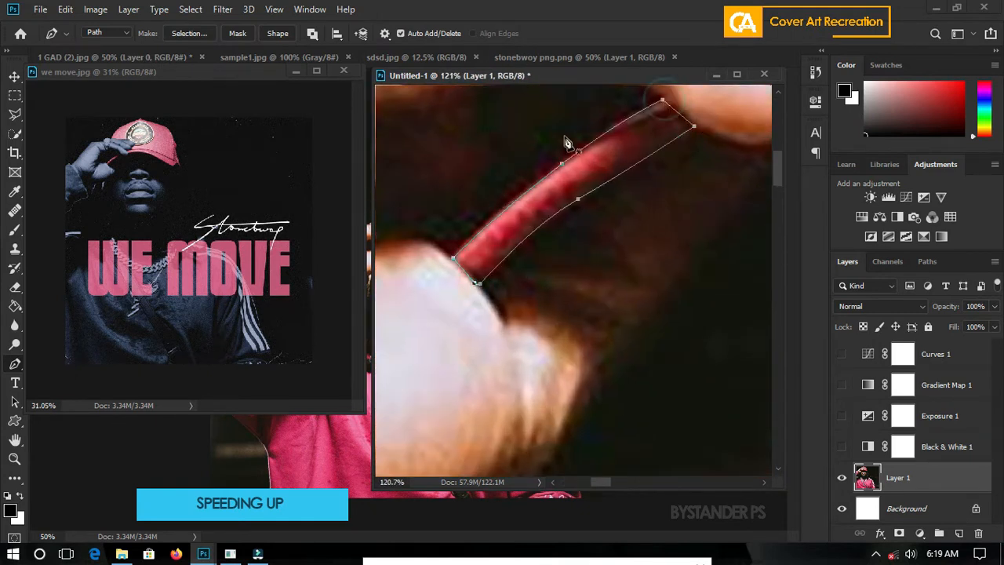
Step: Convert the cap and brim-strip paths into a selection
scroll(565, 141, down, 4)
click(310, 10)
click(364, 444)
scroll(549, 227, down, 2)
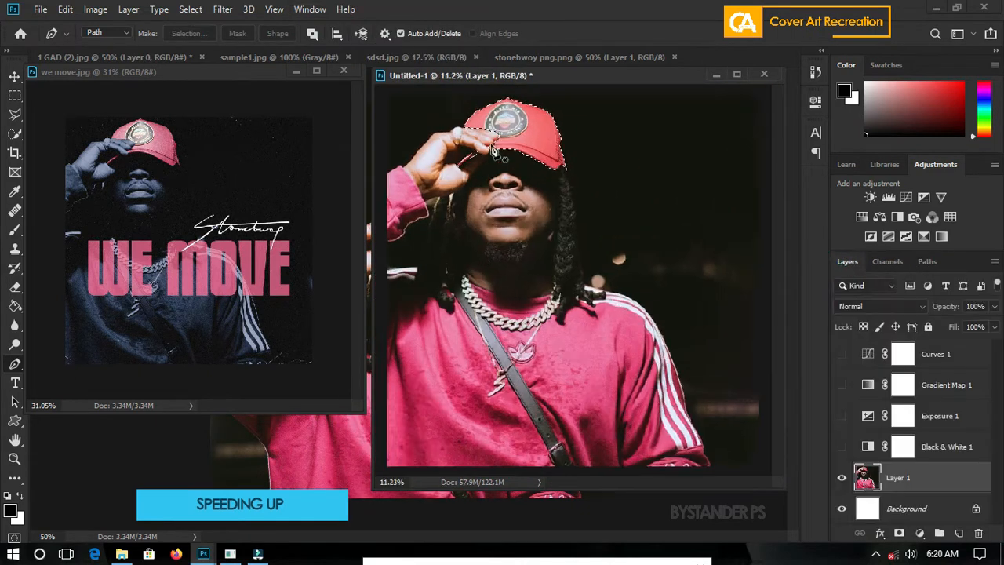
scroll(549, 222, up, 5)
scroll(549, 224, down, 2)
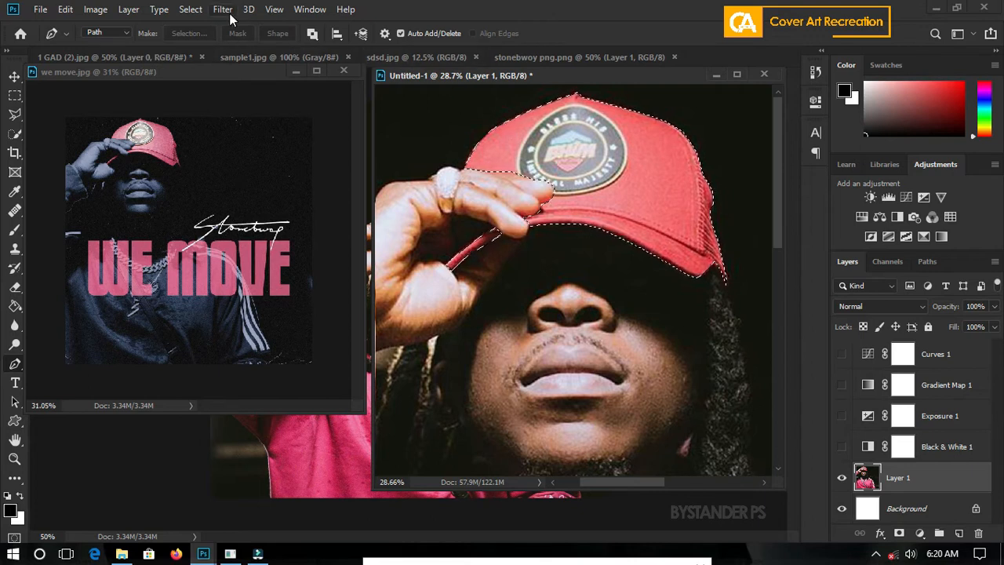
Step: Save the cap selection as a new channel named Cup and deselect it
click(191, 9)
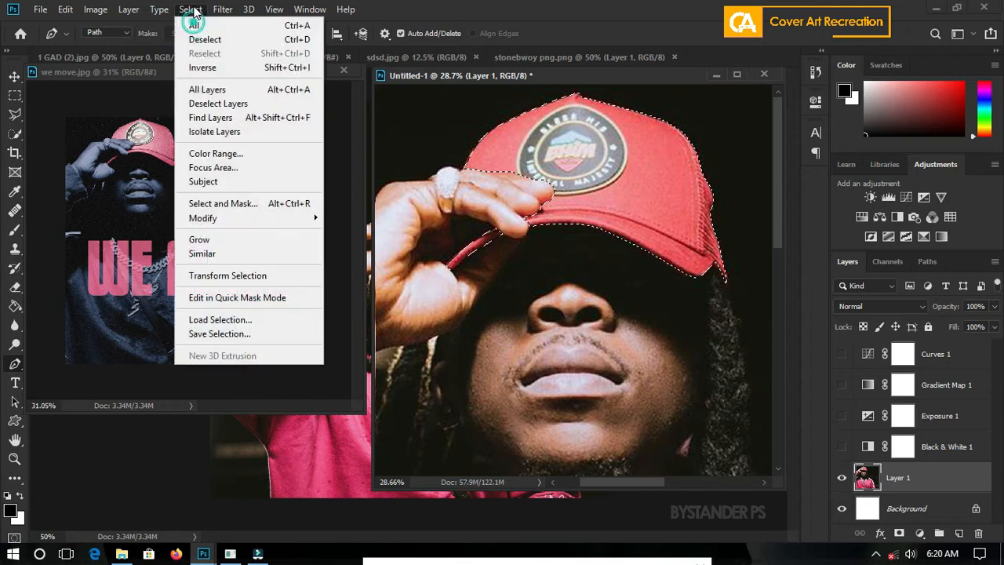
click(219, 333)
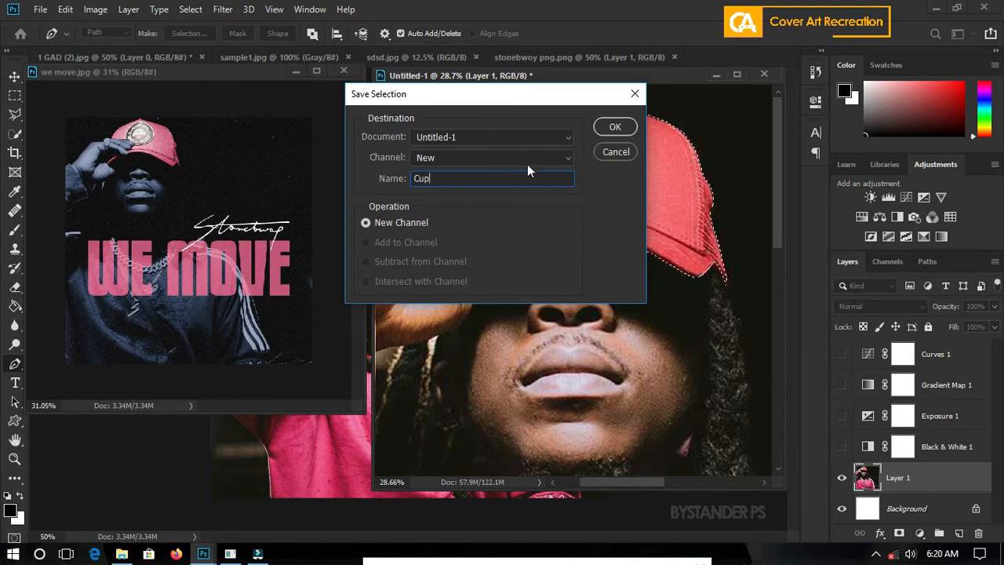
click(607, 128)
scroll(506, 182, down, 2)
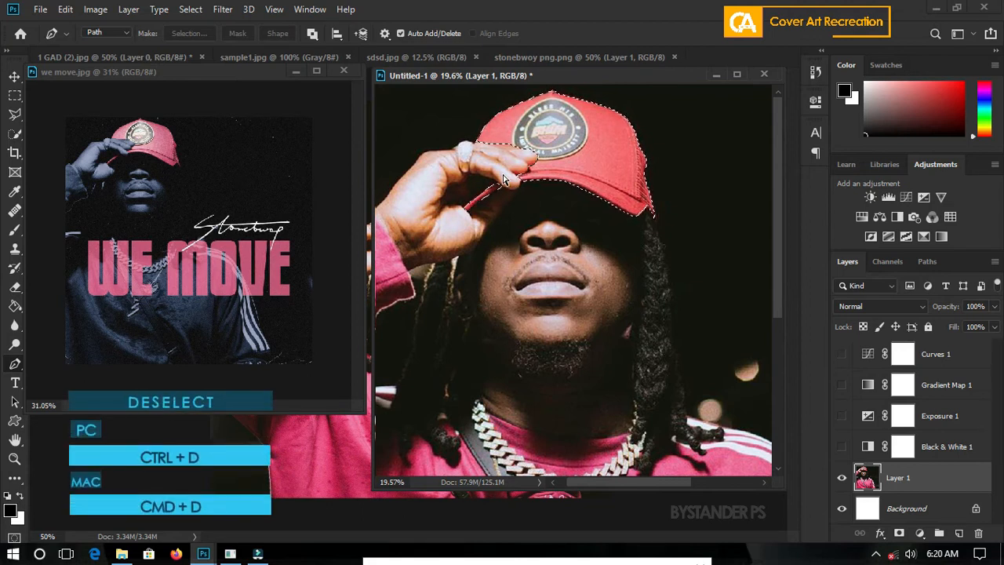
key(ctrl+d)
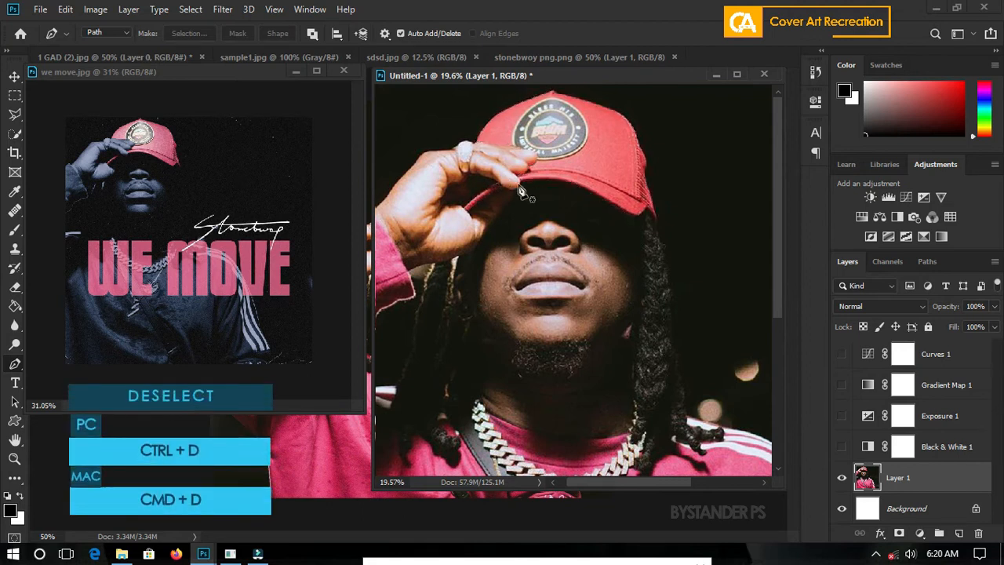
Step: Load the saved Cup channel as a new selection around the cap
click(192, 11)
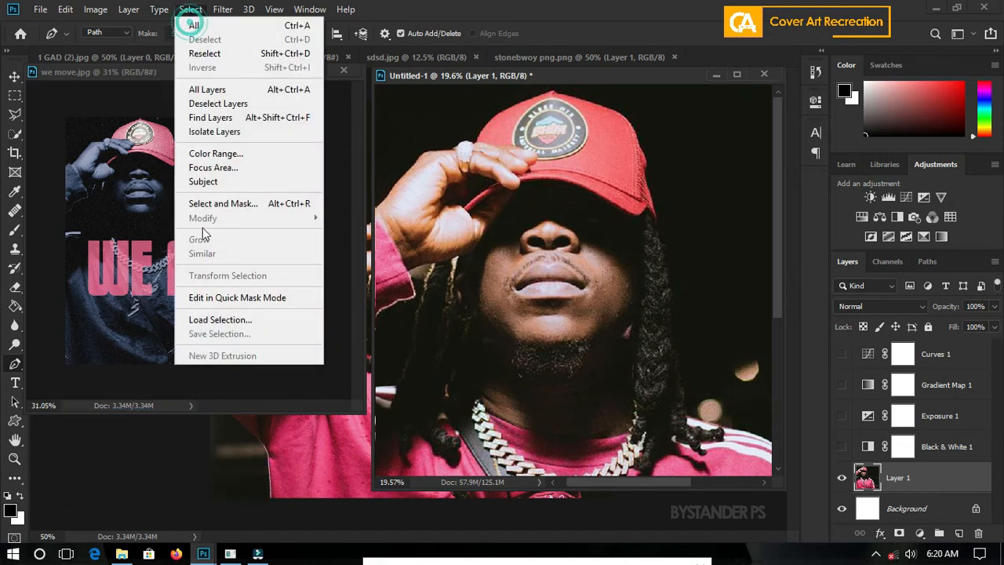
click(212, 320)
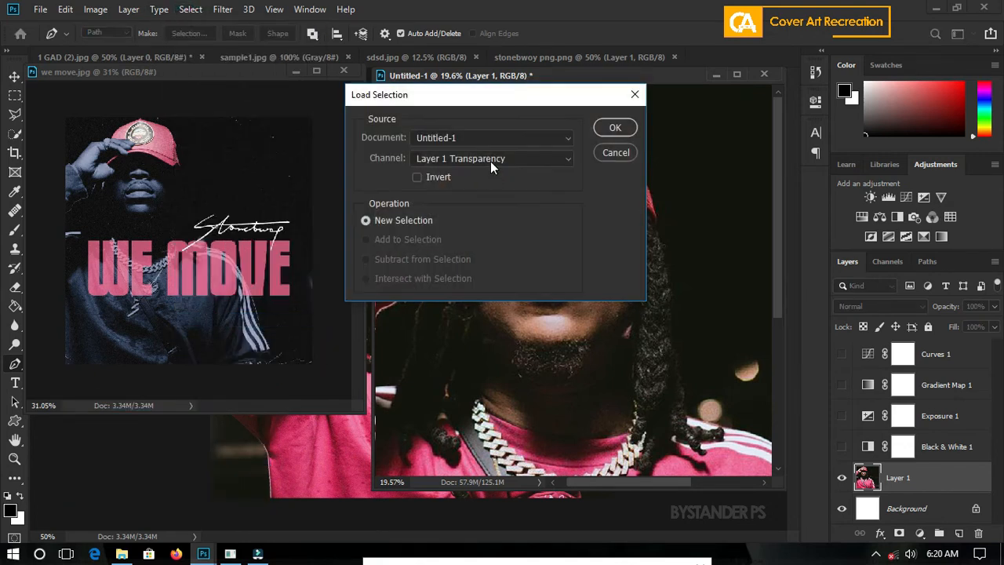
click(466, 161)
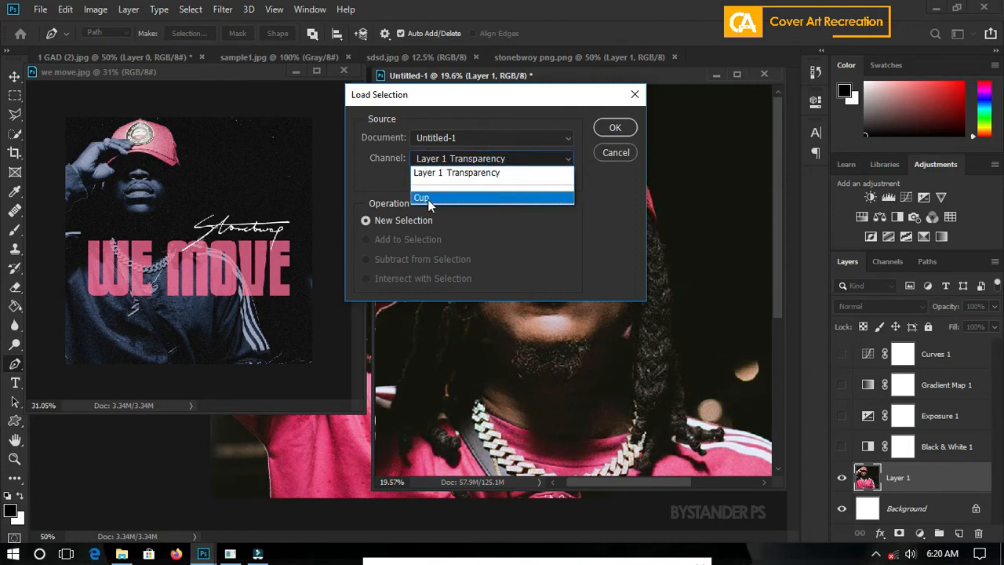
click(431, 196)
click(615, 127)
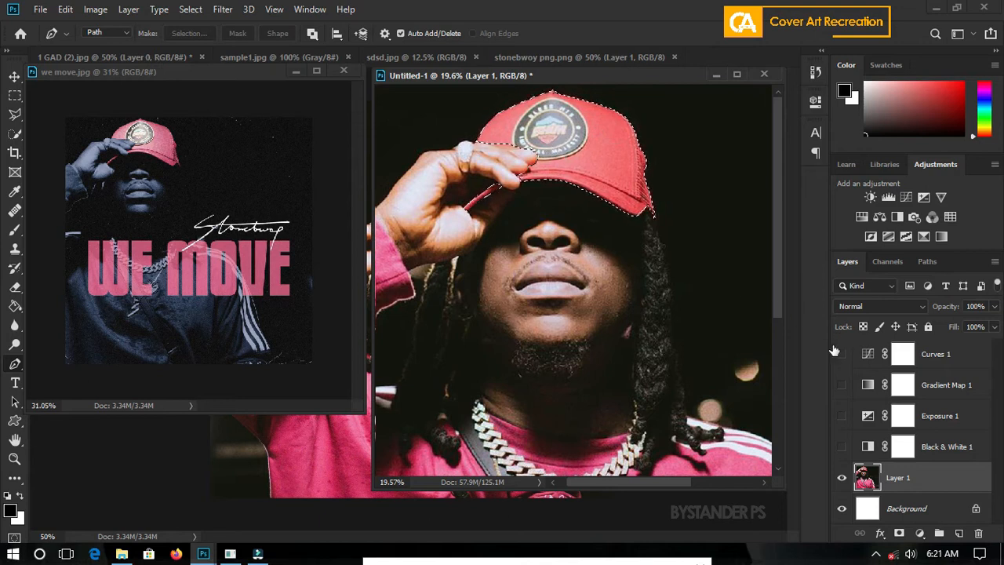
Step: Show the Gradient Map 1 layer, fill the cap selection on its mask with black at 100% opacity, and deselect
click(842, 385)
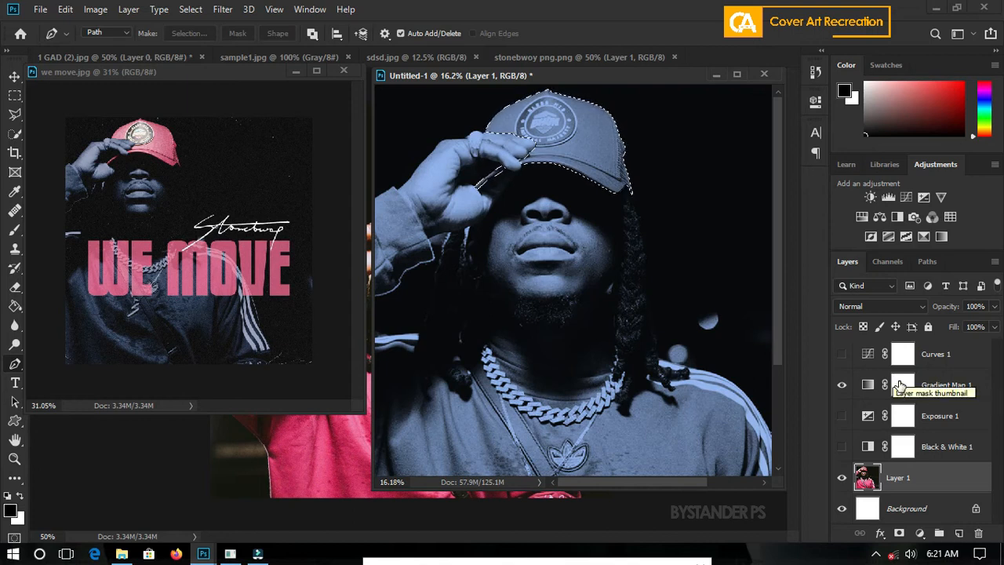
click(903, 384)
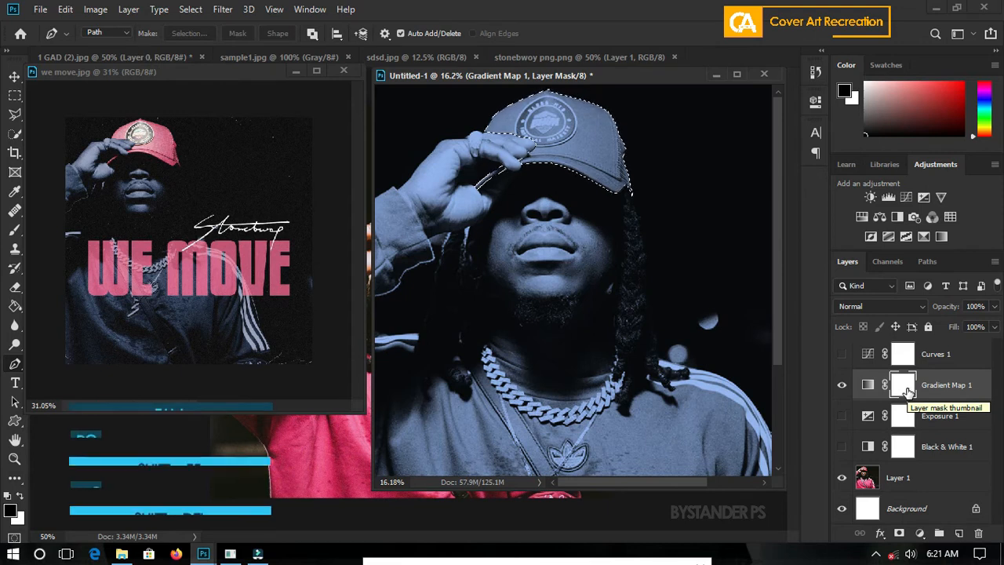
key(shift+F5)
click(40, 9)
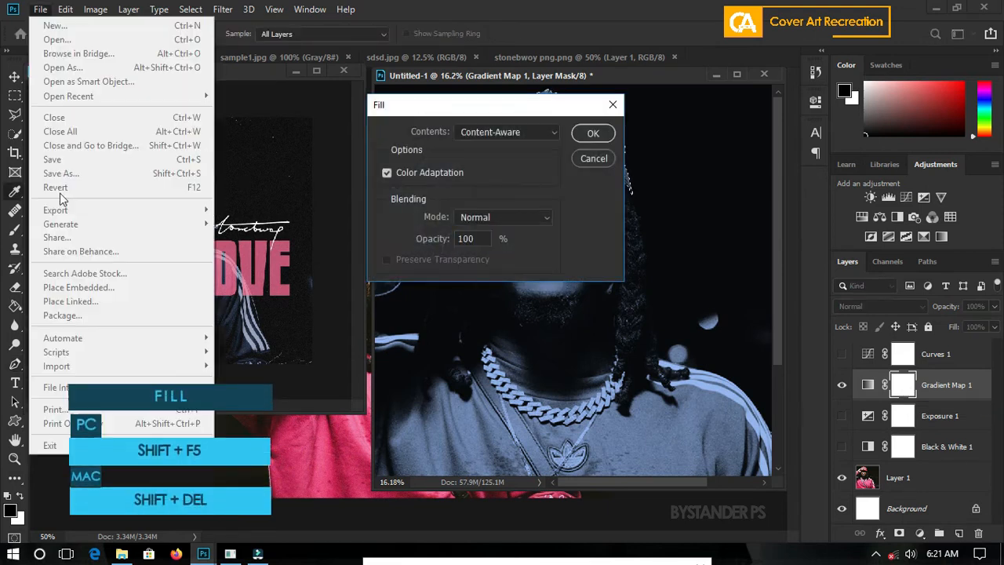
mouse_move(77, 16)
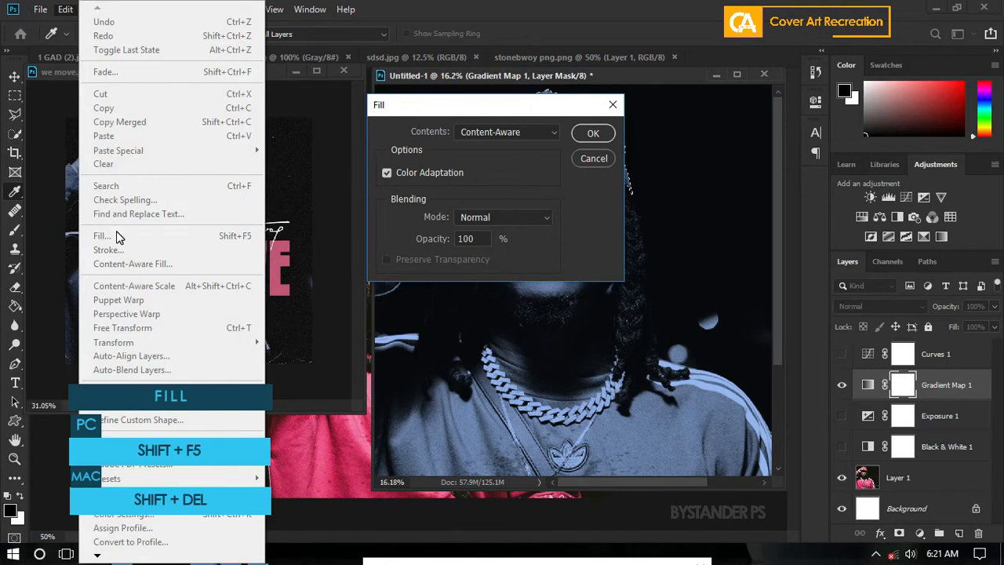
click(430, 110)
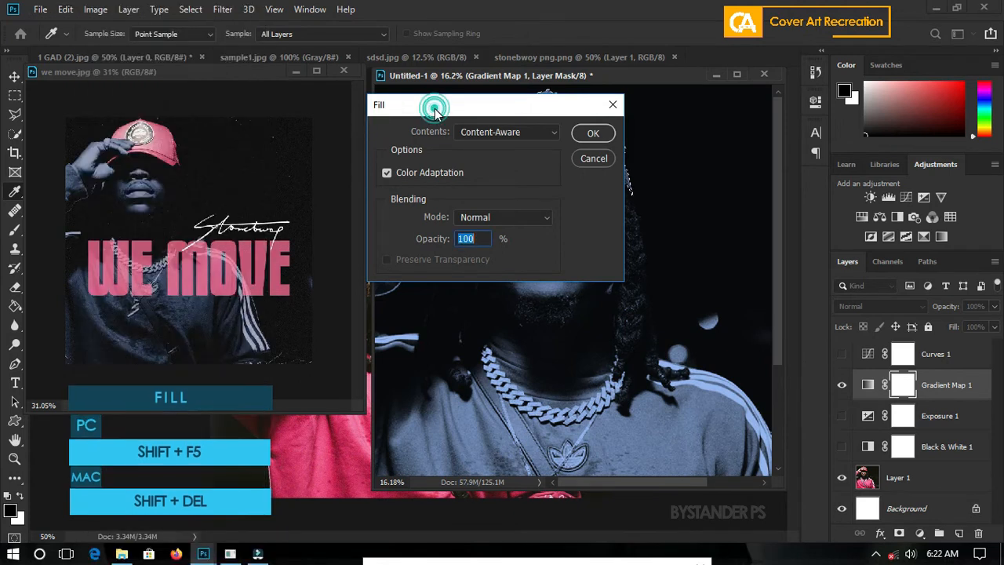
click(521, 134)
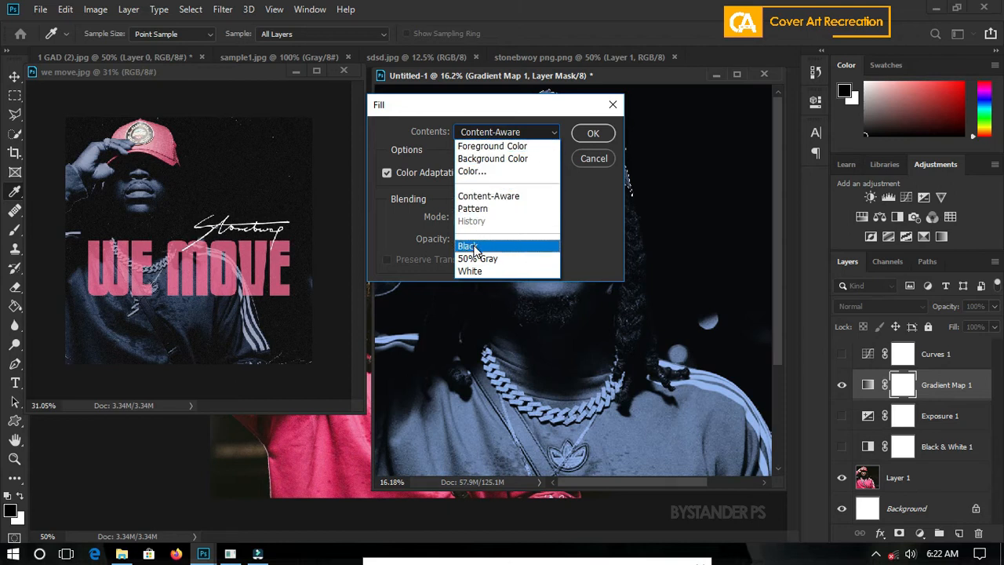
click(474, 248)
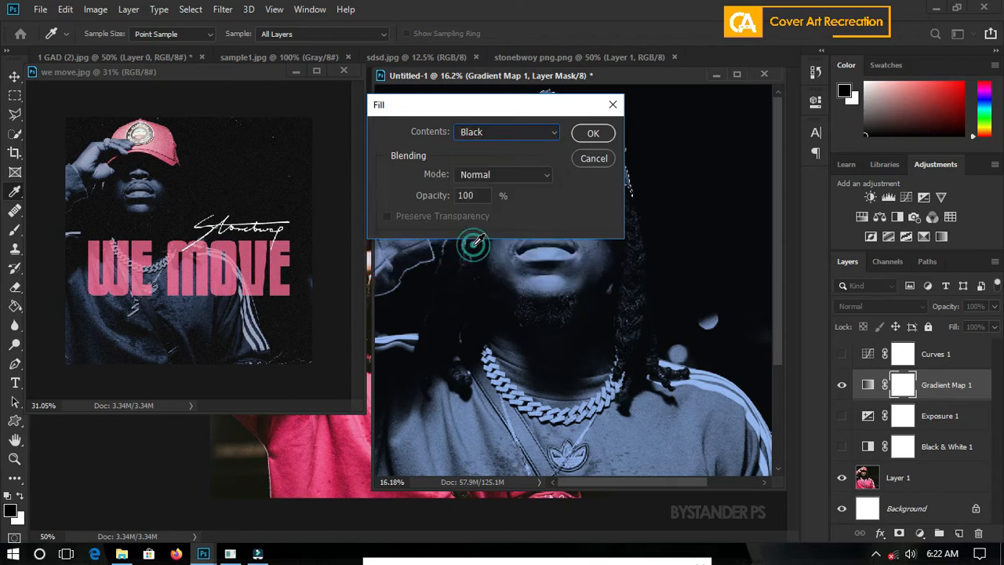
click(584, 135)
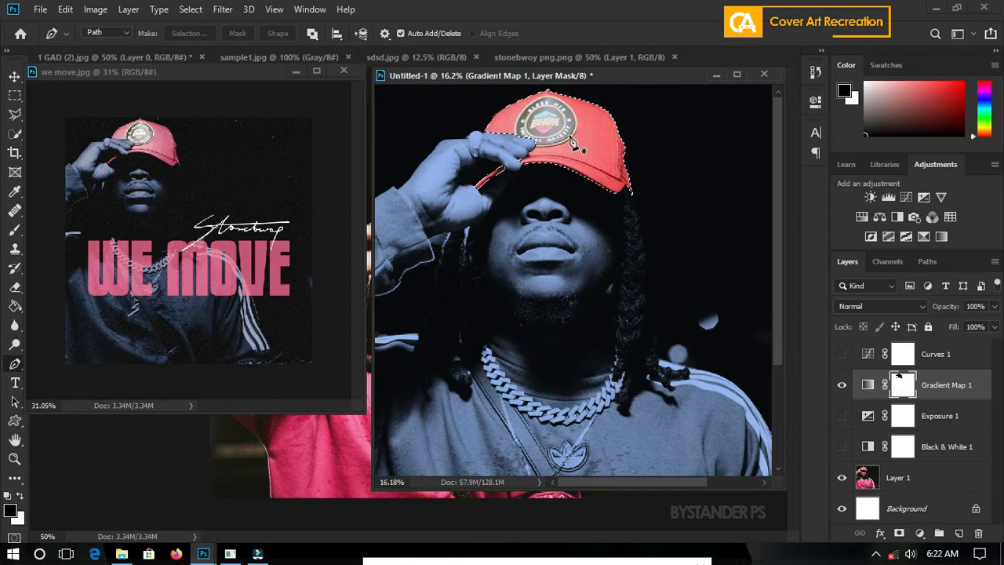
key(ctrl+d)
Step: Turn on the visibility of the Exposure 1, Black & White 1 and Curves 1 adjustment layers
scroll(619, 208, down, 2)
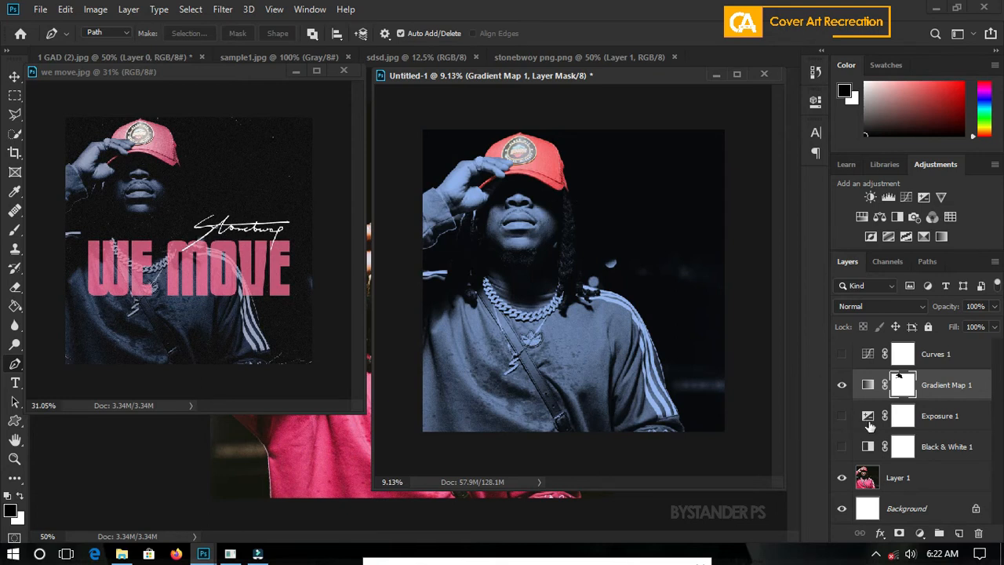
click(841, 415)
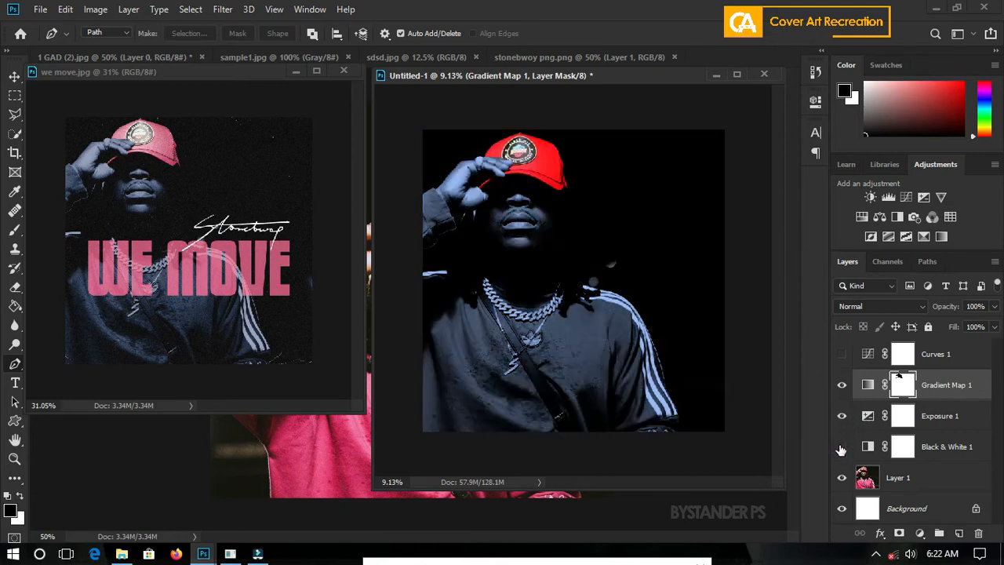
click(841, 446)
click(839, 412)
click(841, 446)
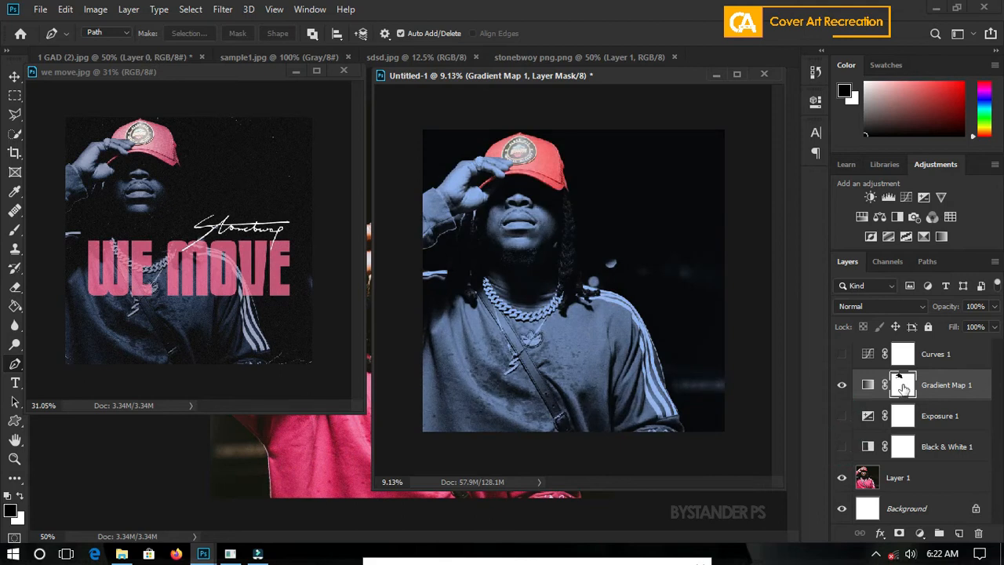
click(841, 446)
click(842, 416)
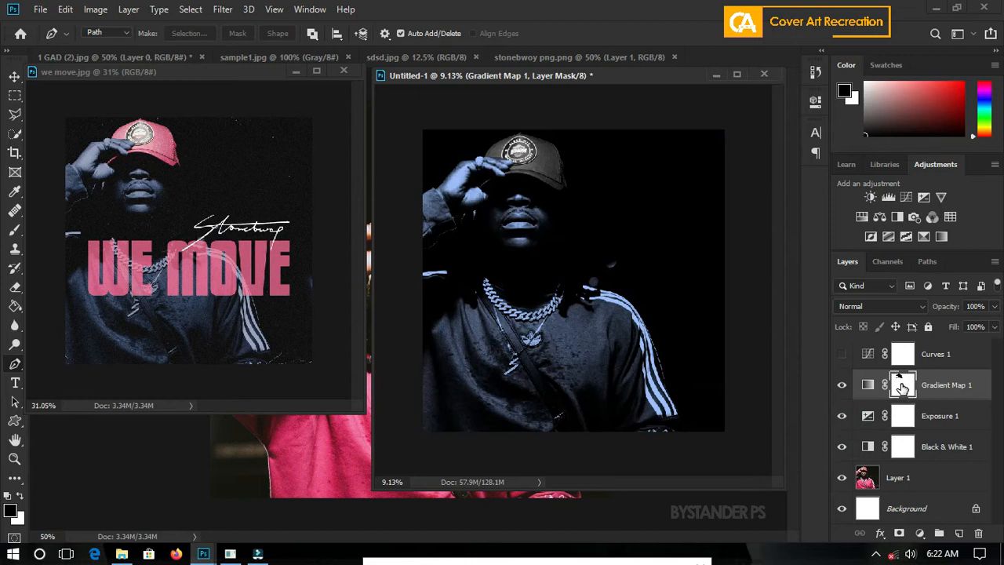
click(842, 354)
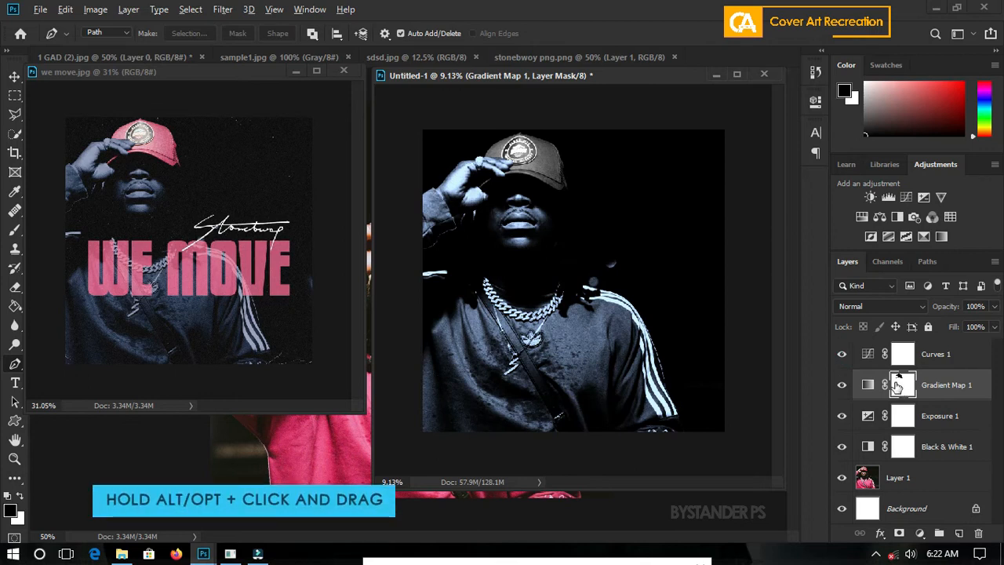
Step: Copy the cap mask from Gradient Map 1 onto Curves 1, Exposure 1 and Black & White 1, replacing their blank masks
drag(901, 384, 902, 358)
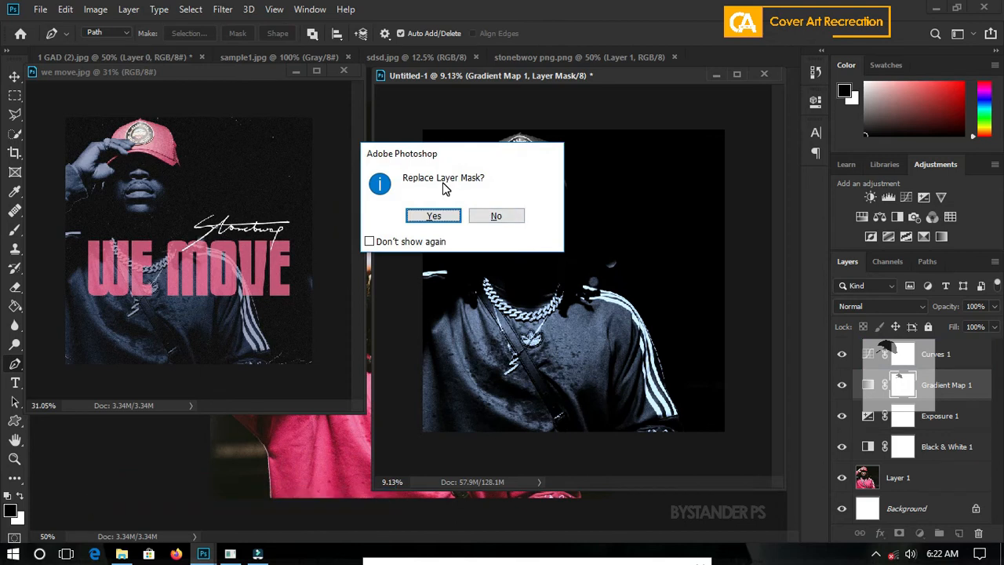
key(Return)
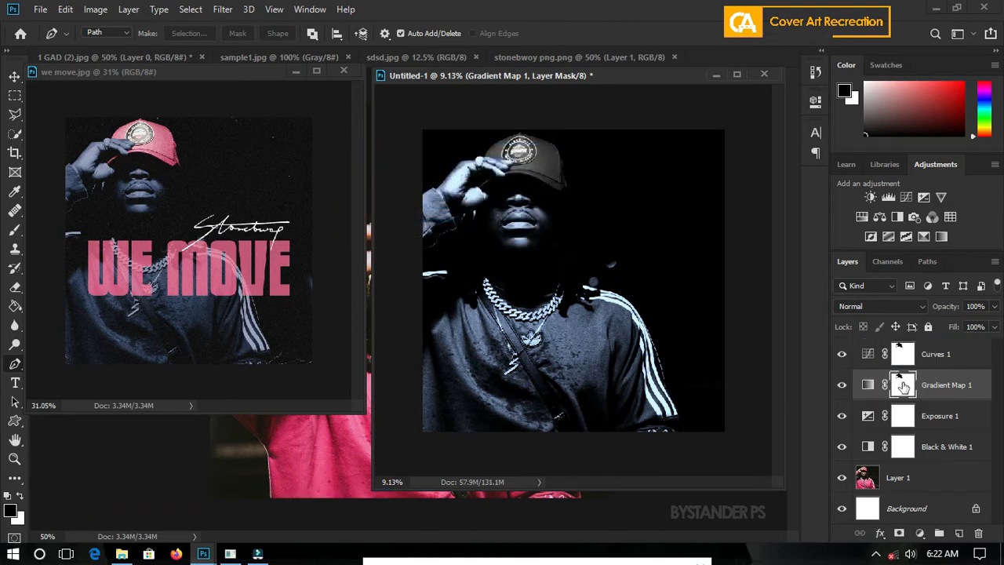
drag(903, 385, 908, 420)
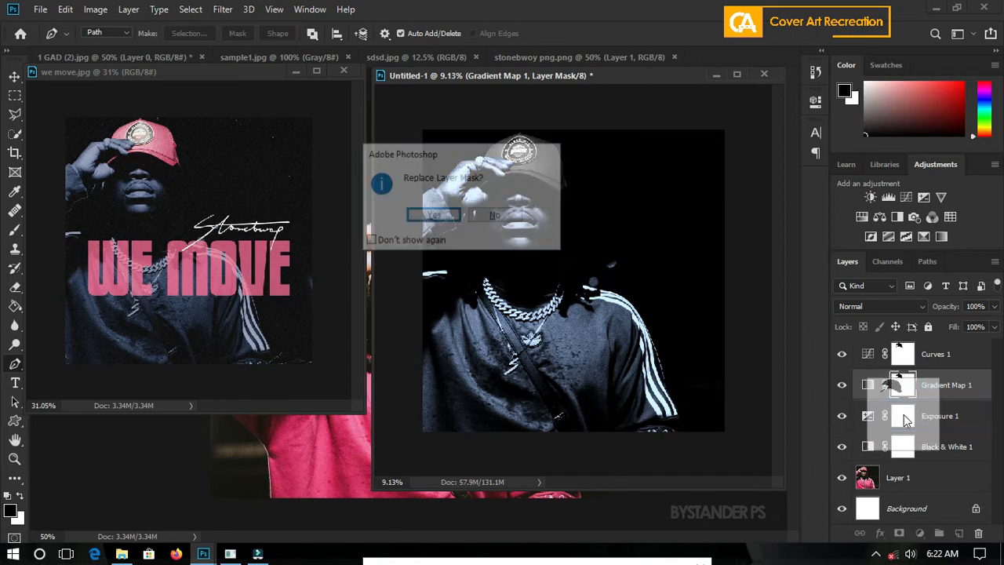
click(434, 216)
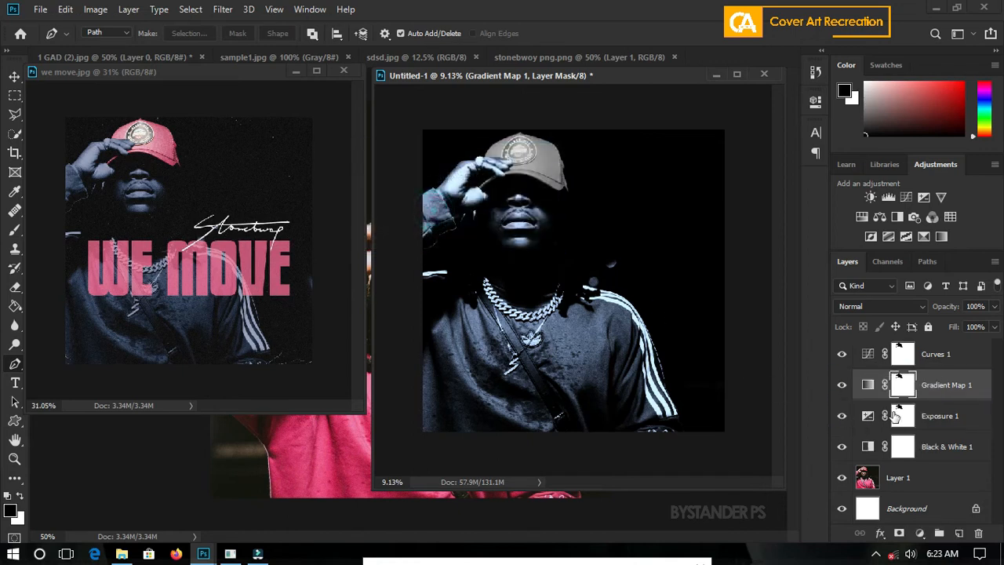
drag(900, 418, 904, 447)
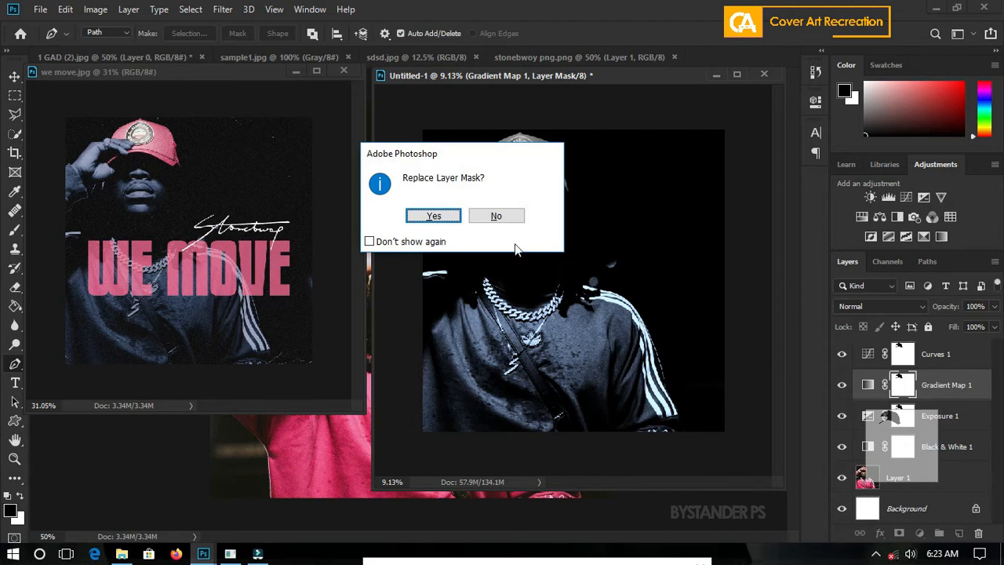
click(434, 216)
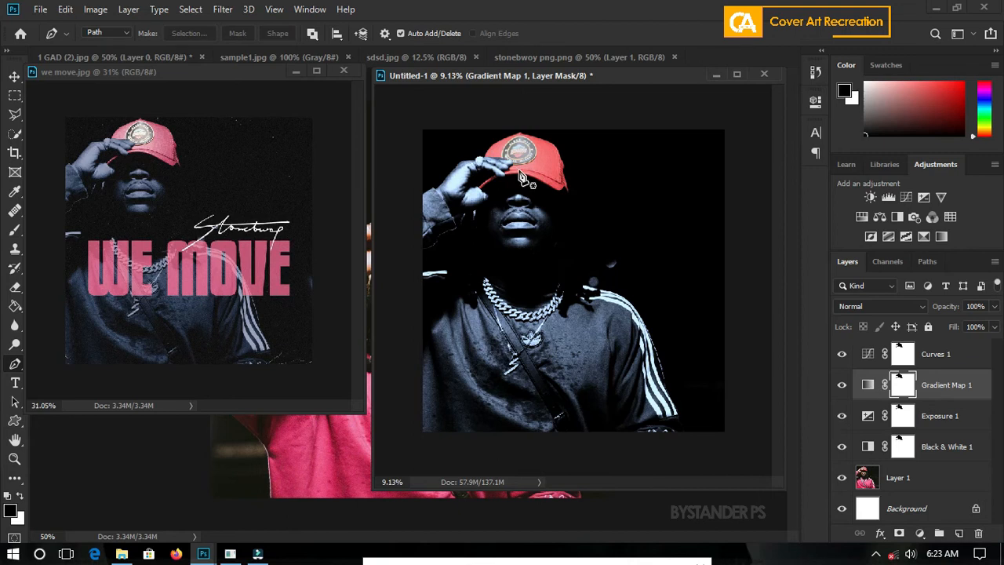
Step: Soften the cap edges on the Curves 1 mask with a Gaussian Blur of 3.0 pixels radius
scroll(523, 179, up, 5)
scroll(502, 164, up, 4)
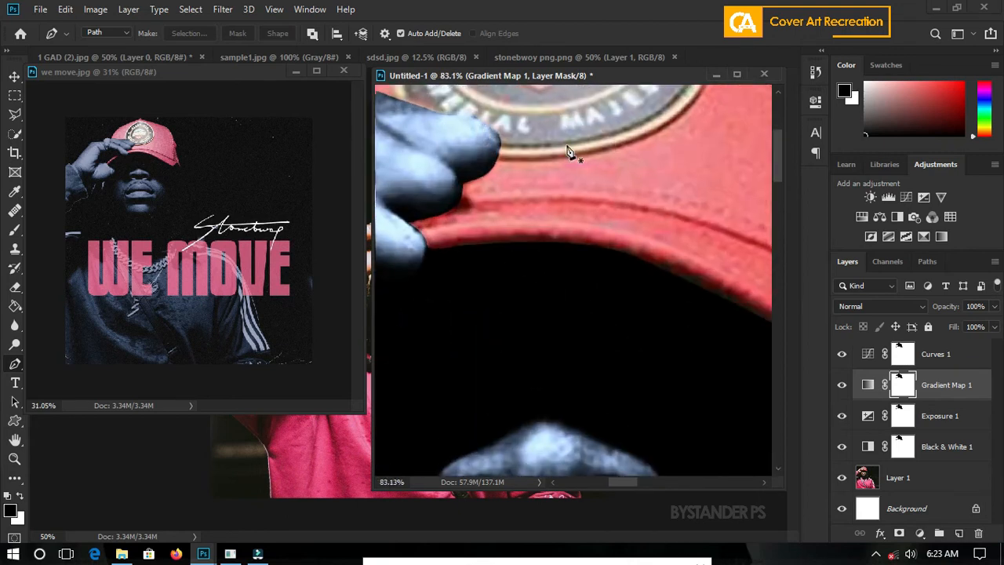
scroll(424, 116, up, 1)
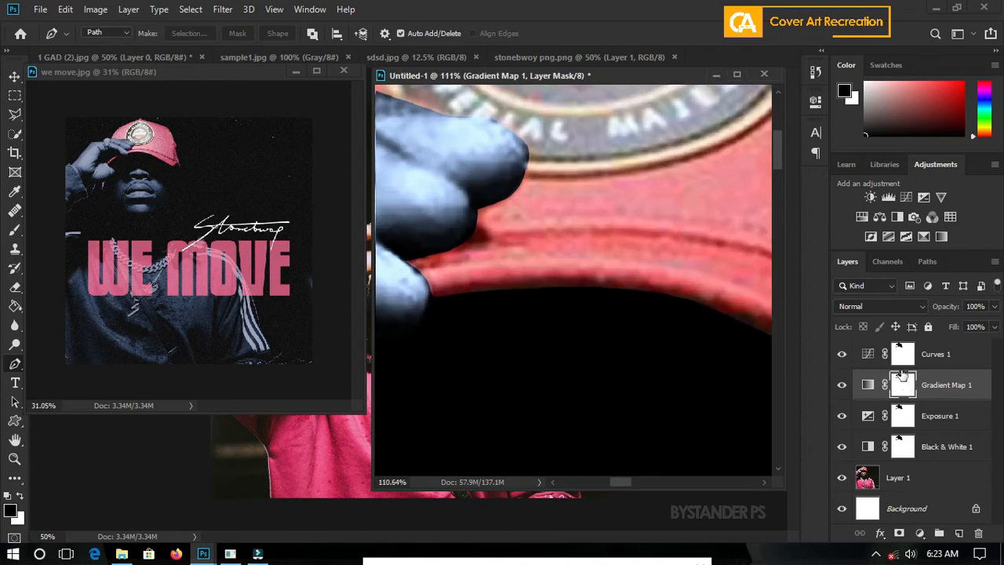
click(900, 357)
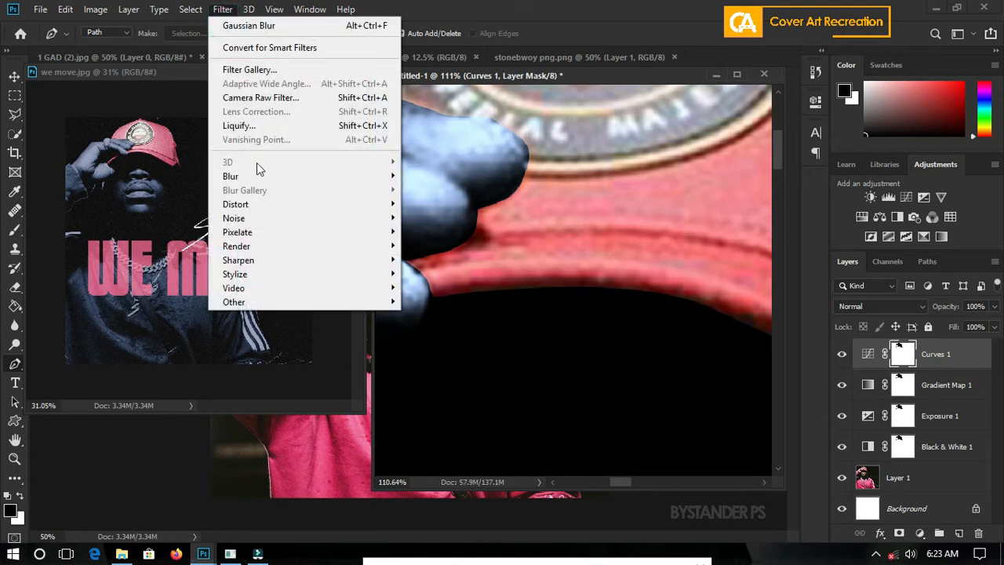
mouse_move(253, 177)
click(441, 233)
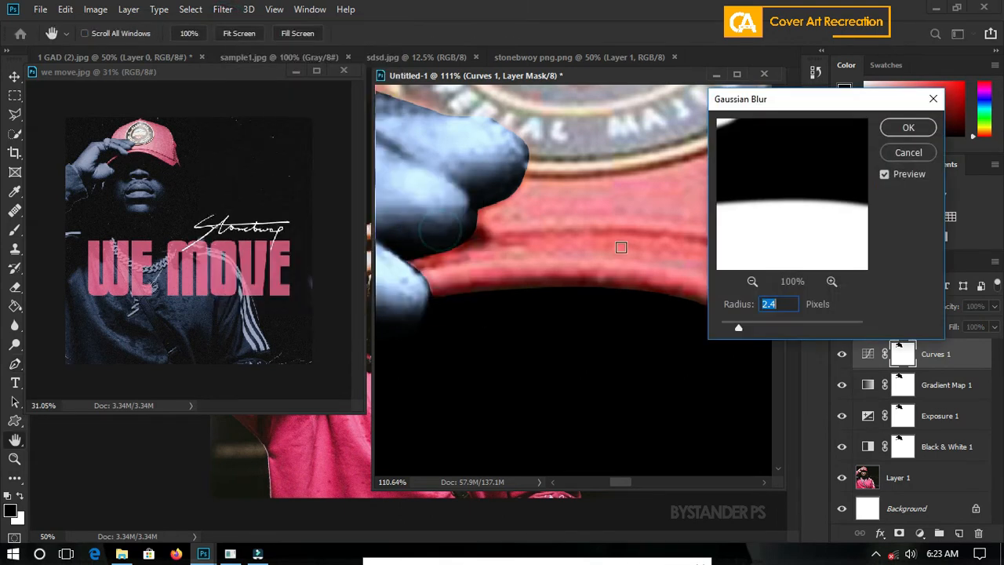
drag(739, 329, 743, 329)
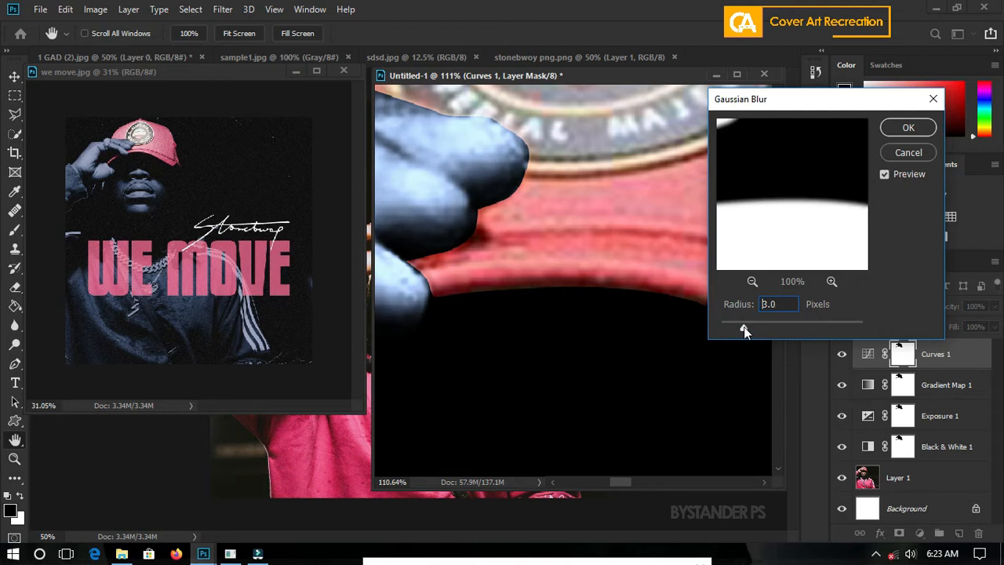
click(907, 128)
key(p)
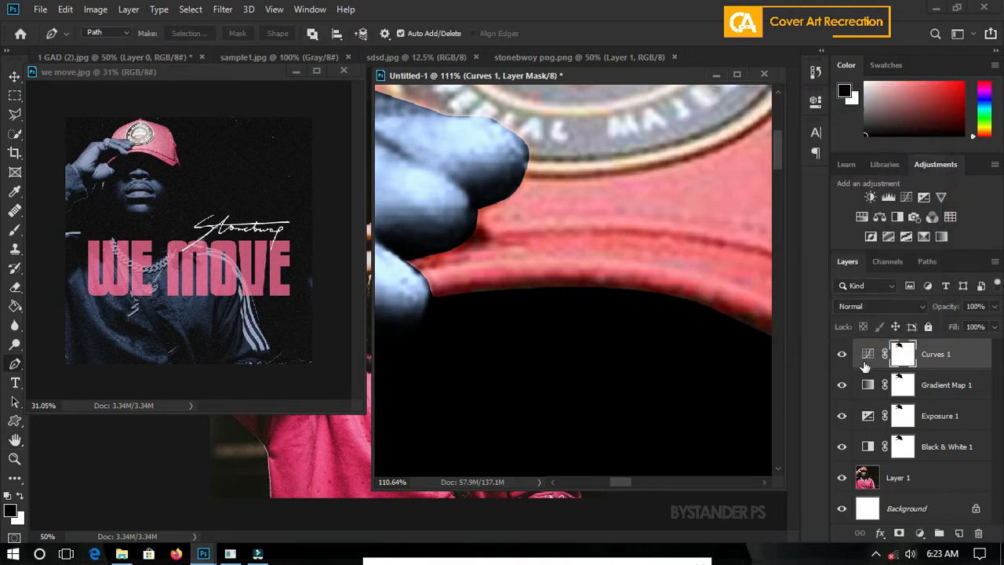
Step: Replace the masks of the Gradient Map 1, Exposure 1 and Black & White 1 layers with copies of the blurred Curves 1 mask
drag(902, 356, 908, 448)
key(Return)
key(Return)
key(Return)
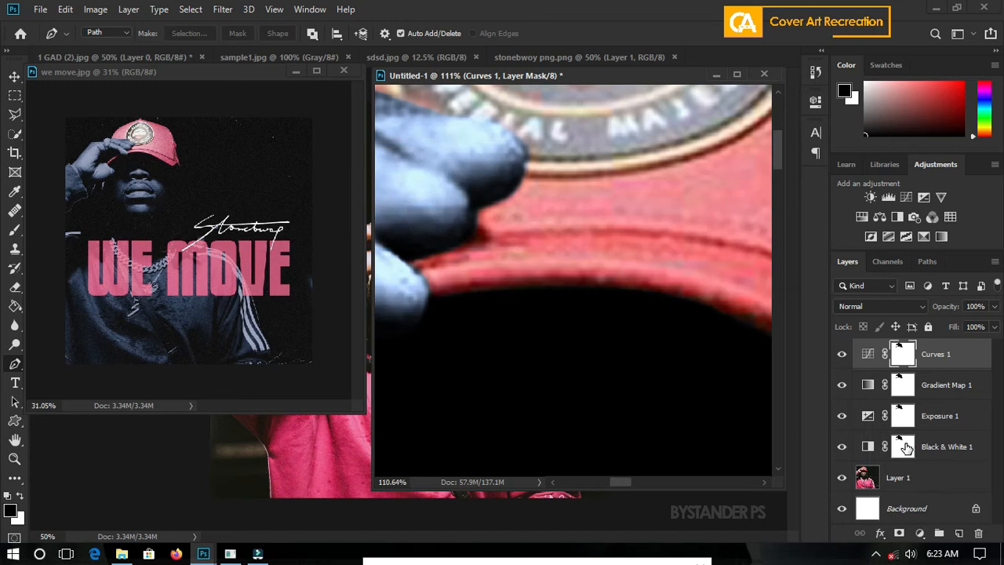
Step: Check the softened cap edges in the whole portrait and examine the grain texture in the we move.jpg reference
scroll(527, 228, down, 2)
scroll(527, 227, down, 6)
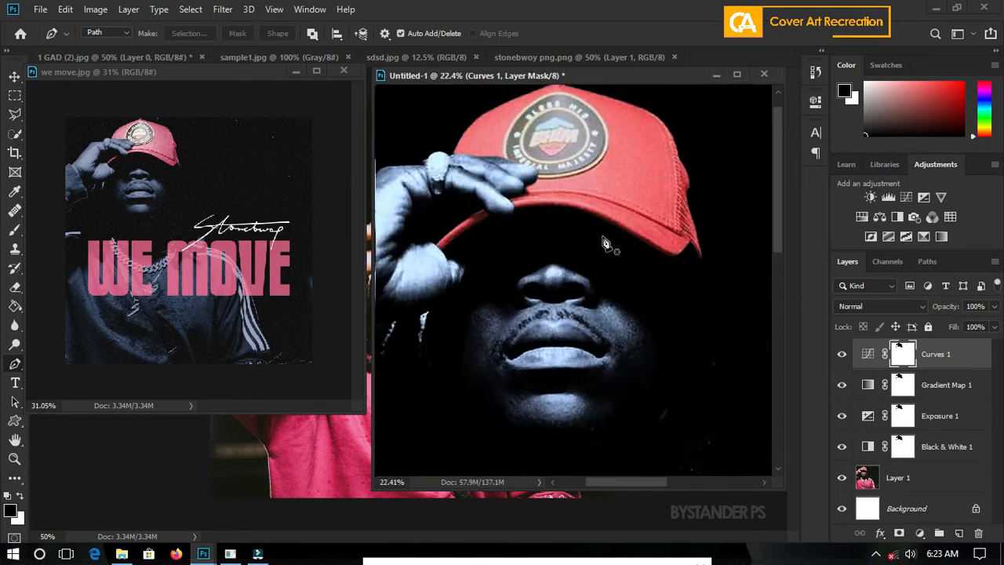
scroll(603, 218, down, 1)
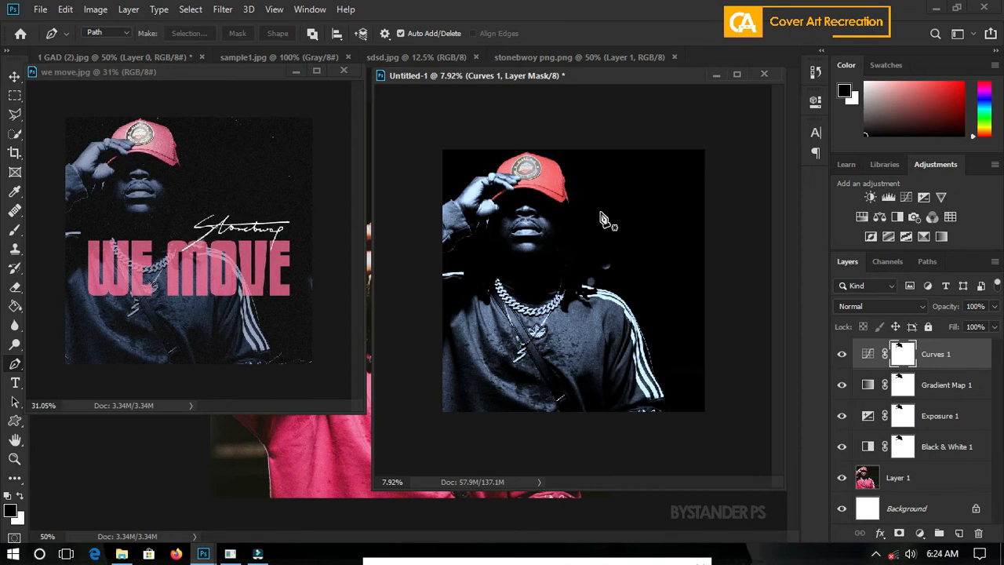
key(ctrl+0)
click(210, 165)
scroll(230, 167, up, 5)
scroll(230, 167, up, 3)
scroll(258, 162, down, 4)
scroll(174, 179, up, 3)
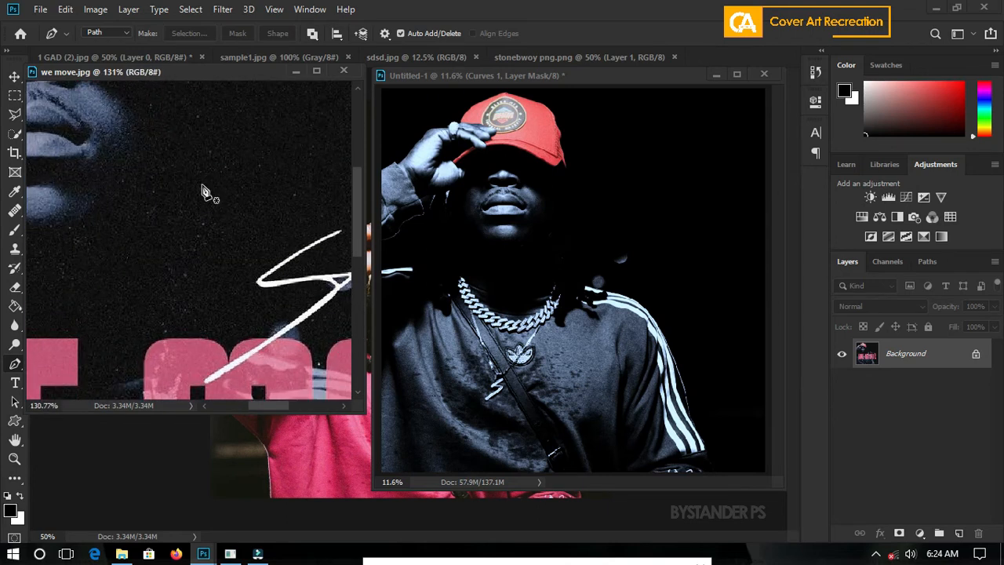
scroll(228, 200, down, 4)
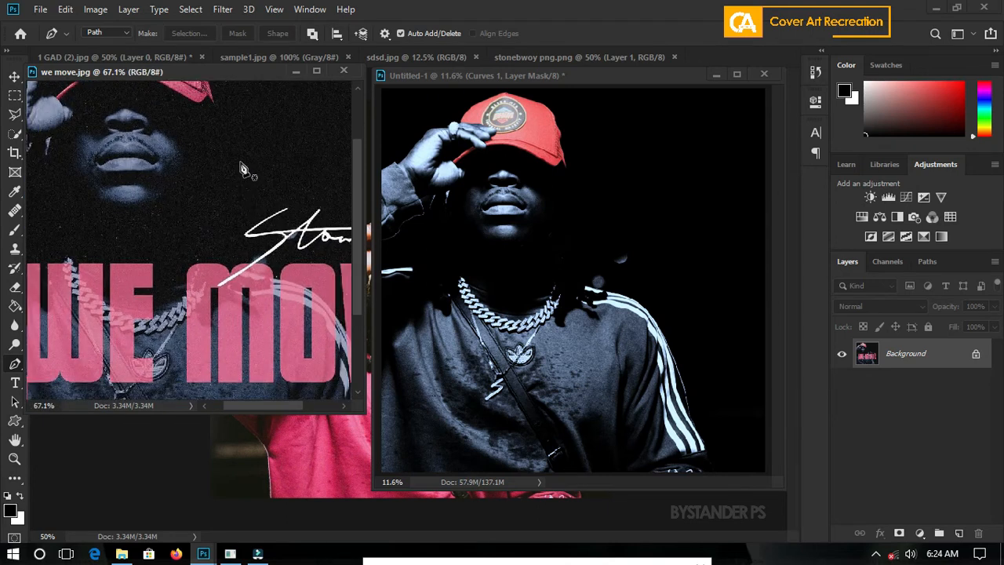
scroll(176, 213, up, 2)
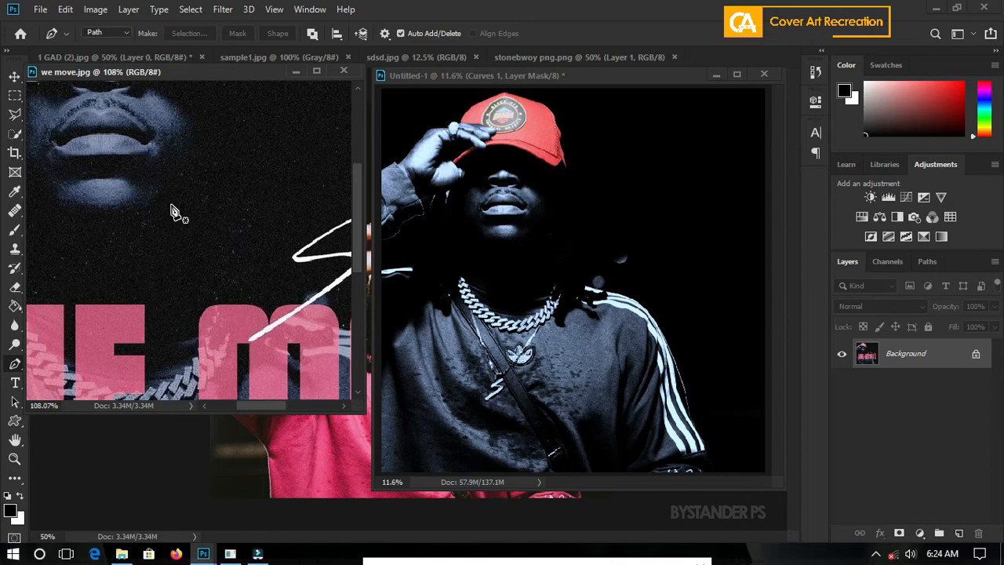
scroll(175, 211, down, 4)
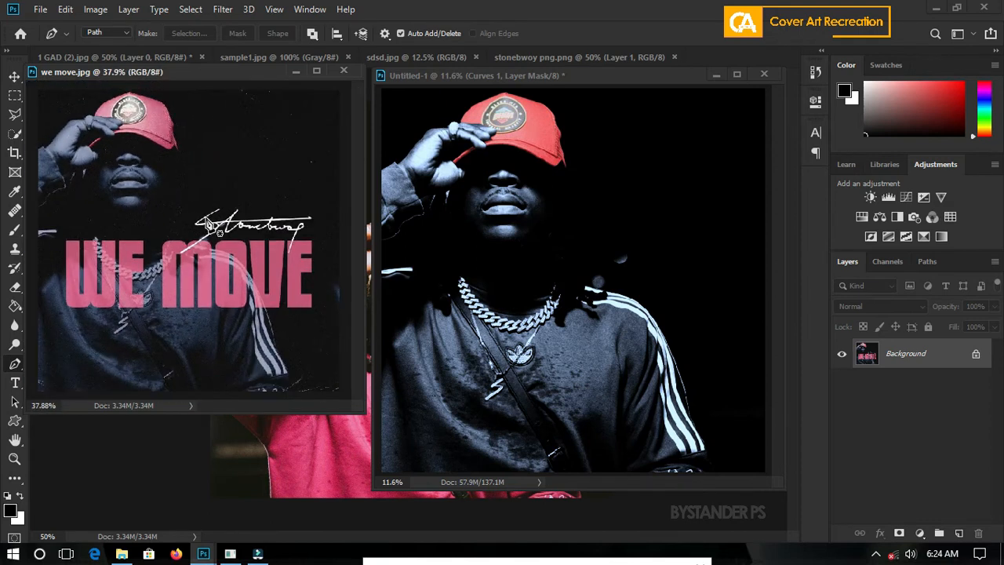
scroll(357, 320, down, 1)
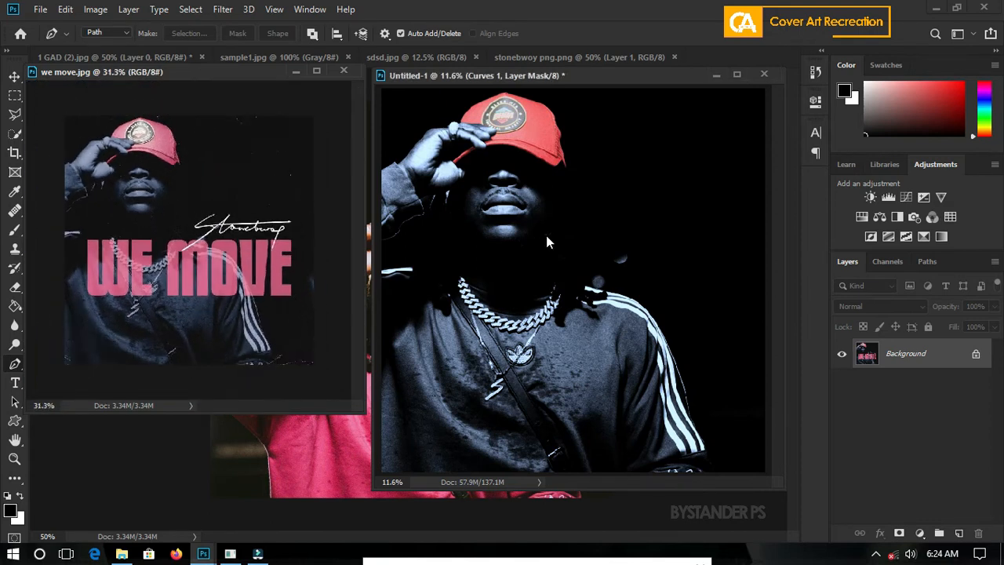
Step: Unlock the grain texture in sdsd.jpg, copy it into Untitled-1 as the topmost layer and align it over the canvas
scroll(546, 240, down, 1)
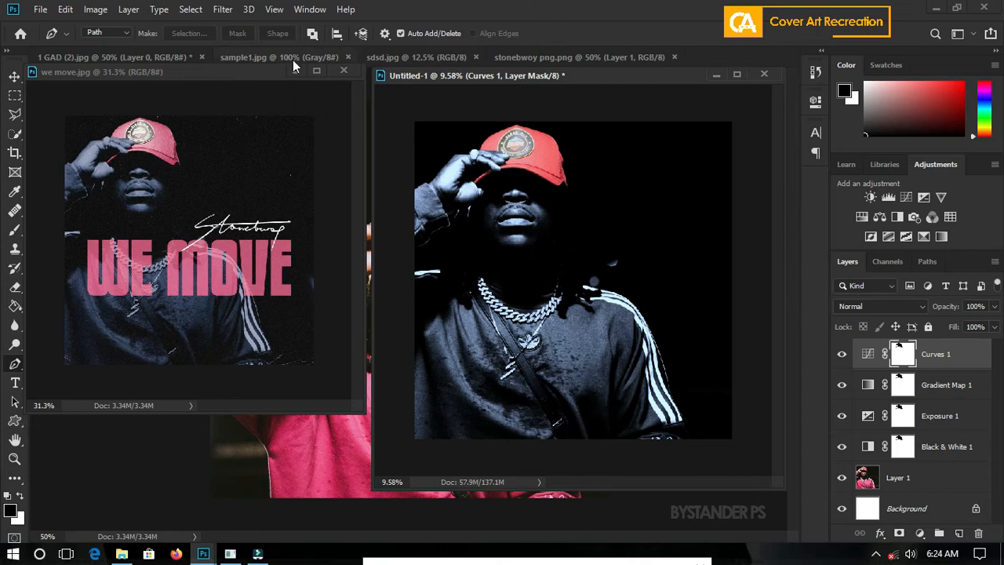
click(401, 58)
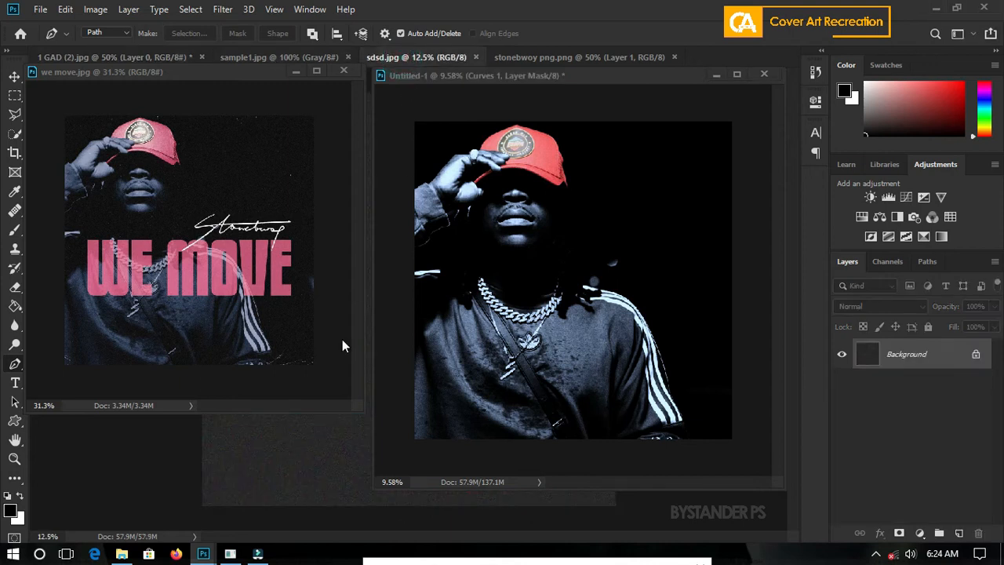
click(977, 355)
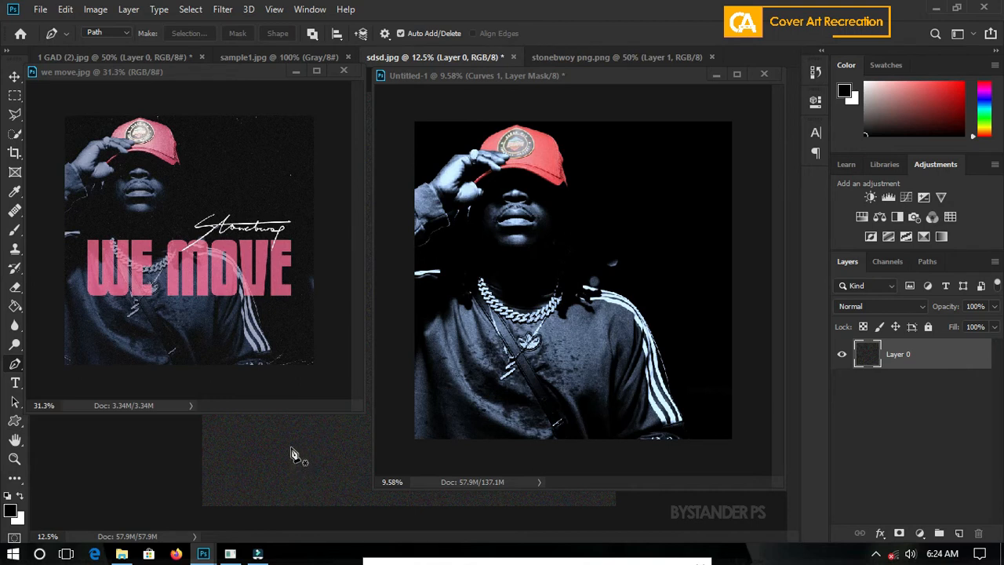
key(v)
drag(292, 455, 517, 261)
drag(550, 207, 531, 348)
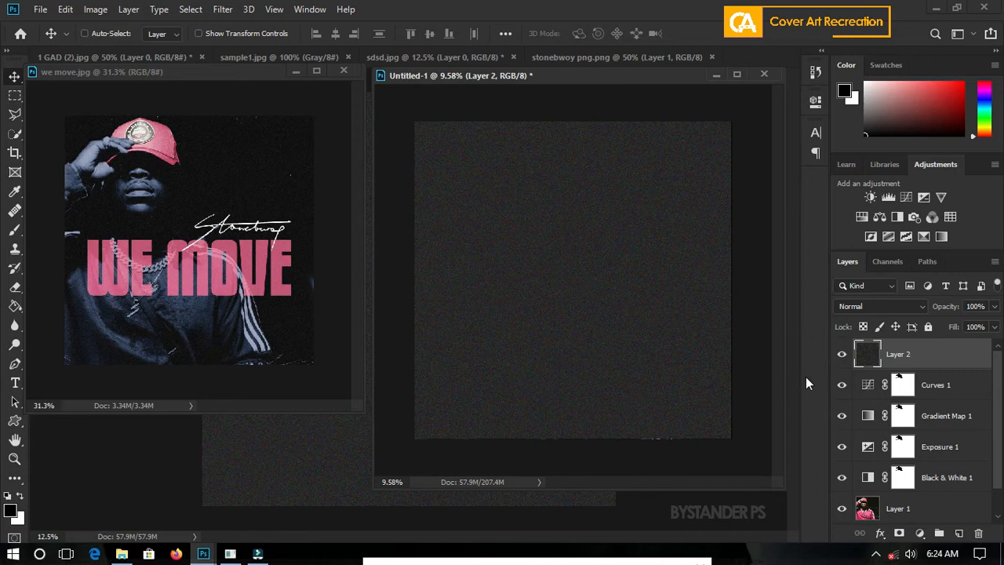
Step: Scale the grain texture layer to about 102% so it fully covers the canvas edges
key(ctrl+t)
drag(737, 433, 745, 434)
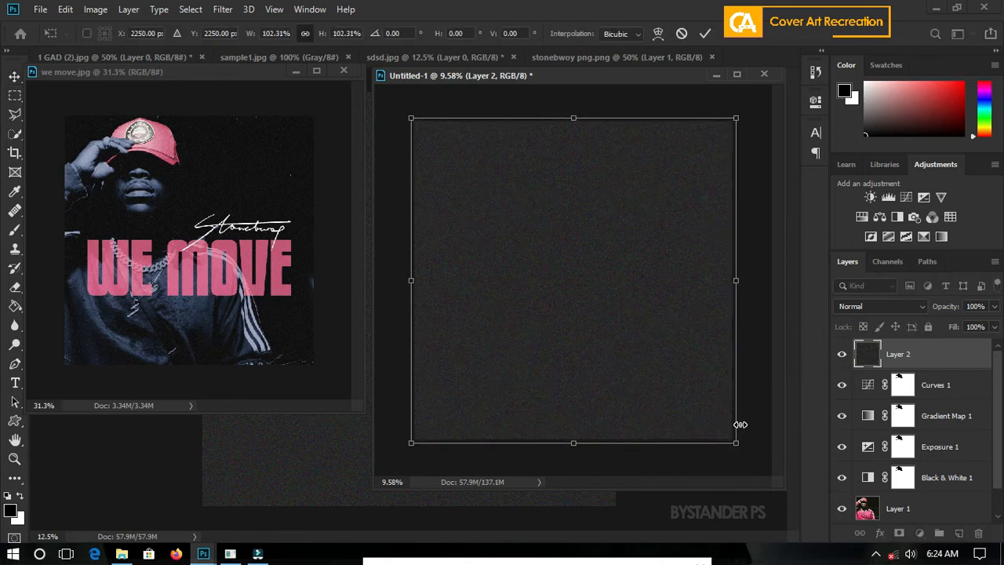
key(Return)
scroll(513, 206, down, 1)
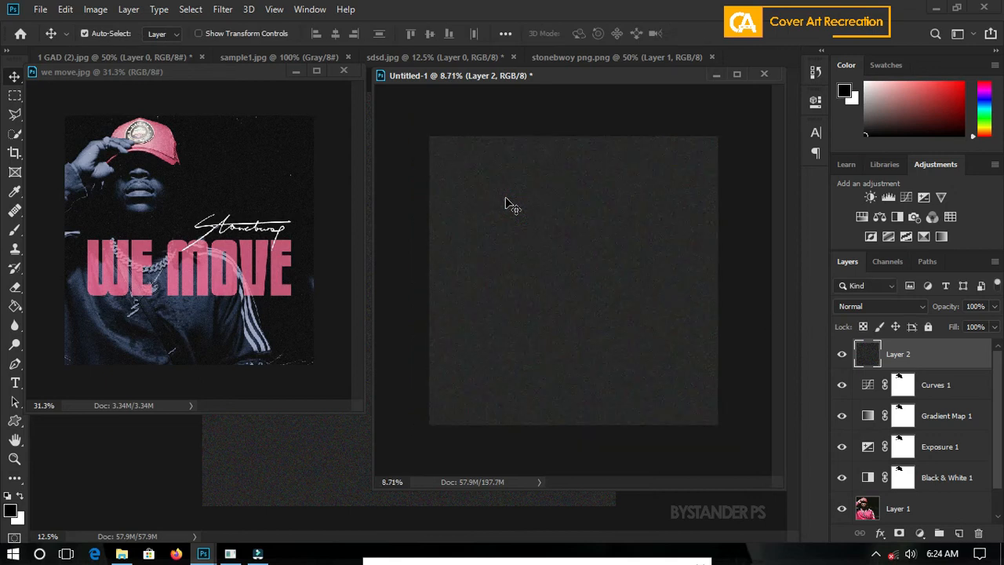
scroll(506, 200, down, 1)
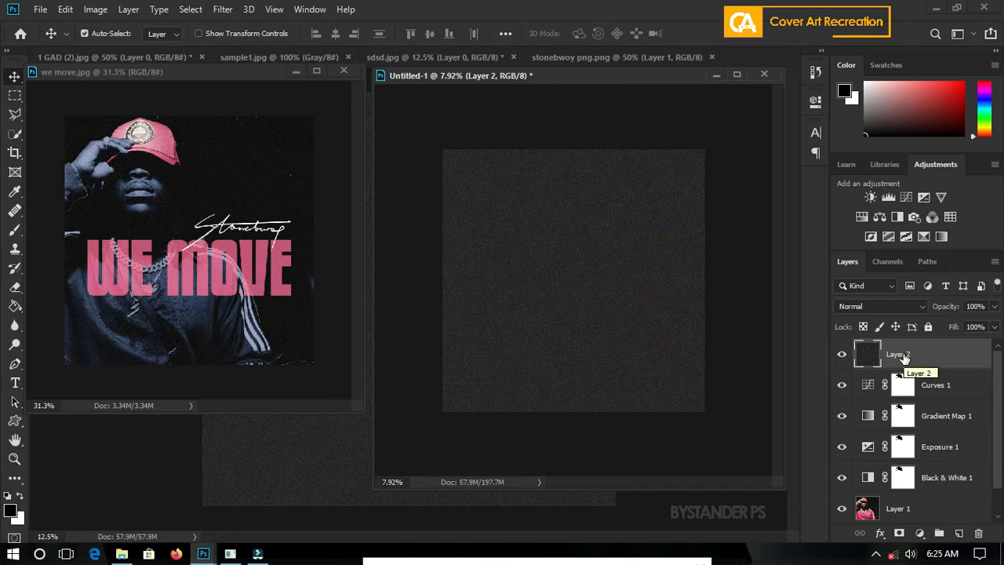
Step: Compare the artwork with and without the grain, then blend Layer 2 in Luminosity mode at 57% opacity
click(842, 354)
click(841, 355)
click(841, 355)
click(841, 355)
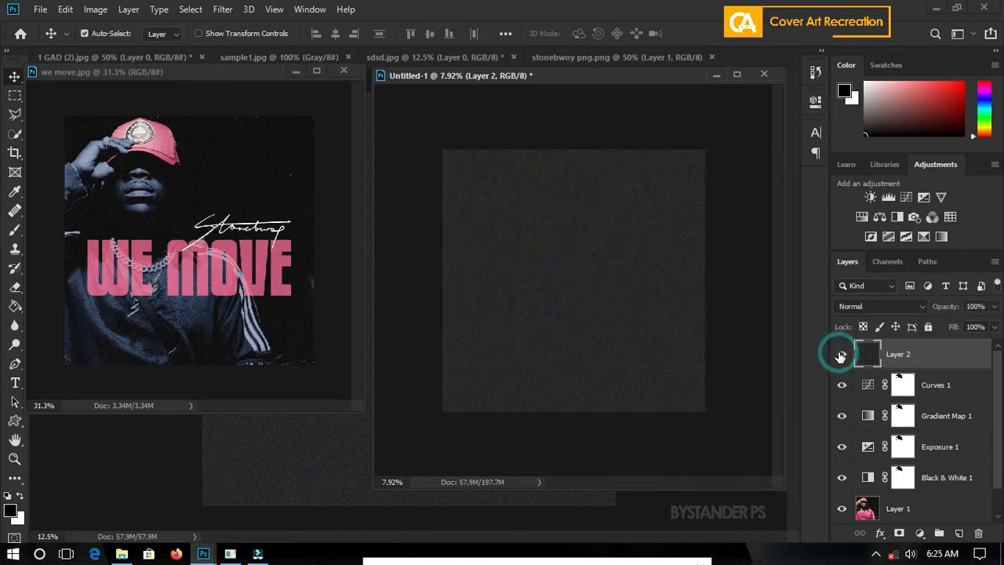
click(880, 305)
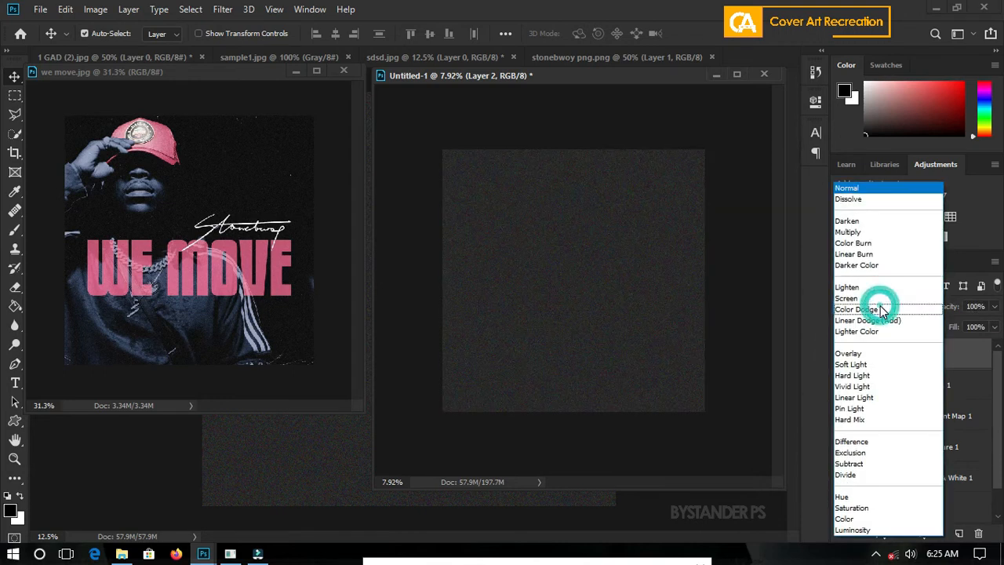
click(853, 531)
click(994, 307)
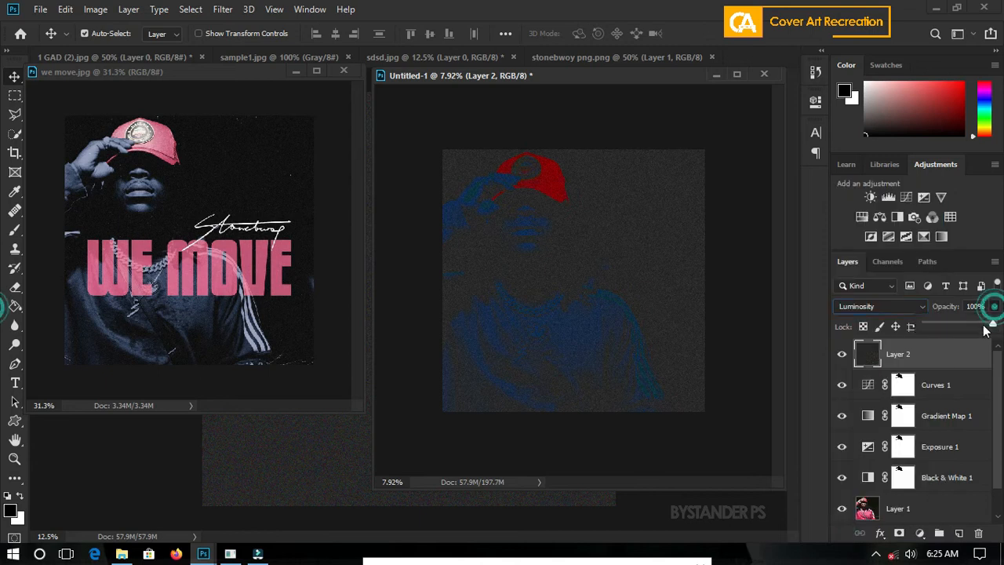
drag(960, 323, 964, 328)
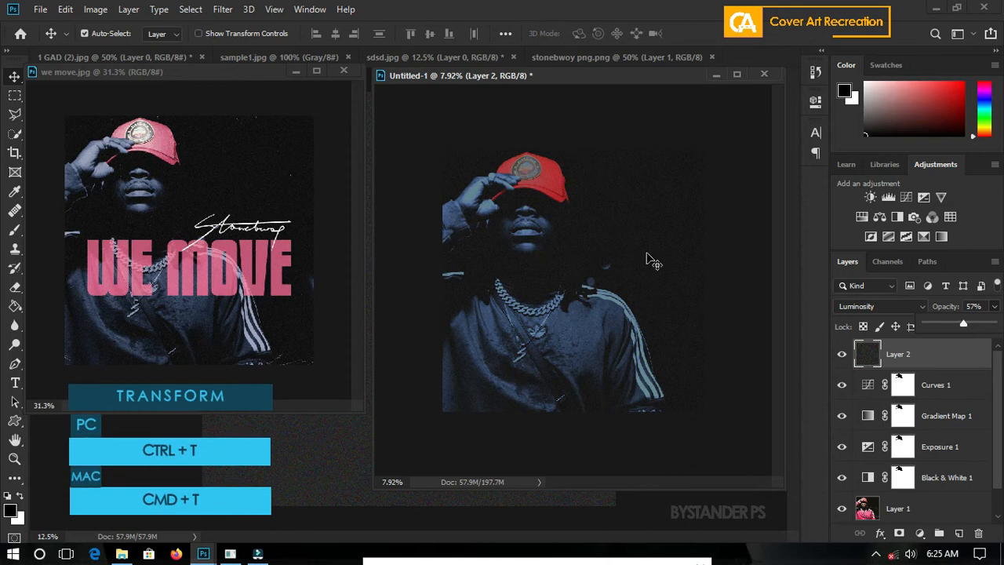
Step: Enlarge the Layer 2 grain texture proportionally to about 205% around its centre
key(ctrl+t)
scroll(505, 168, down, 1)
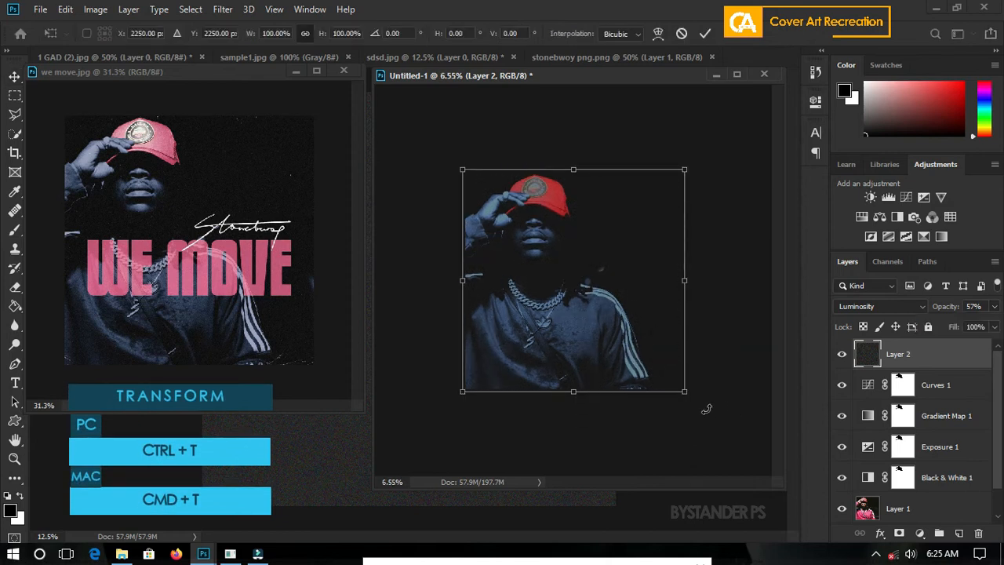
drag(683, 392, 683, 392)
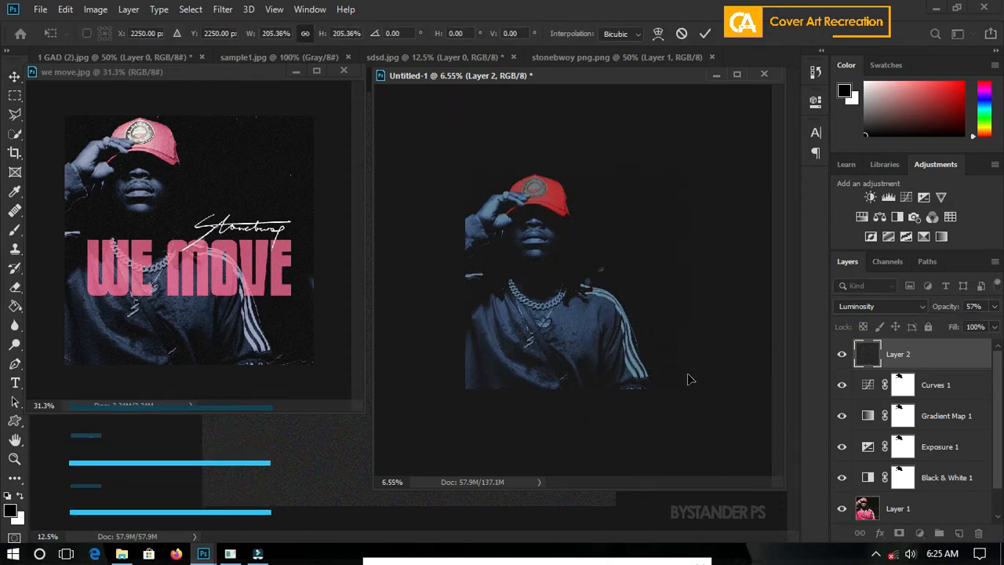
key(Return)
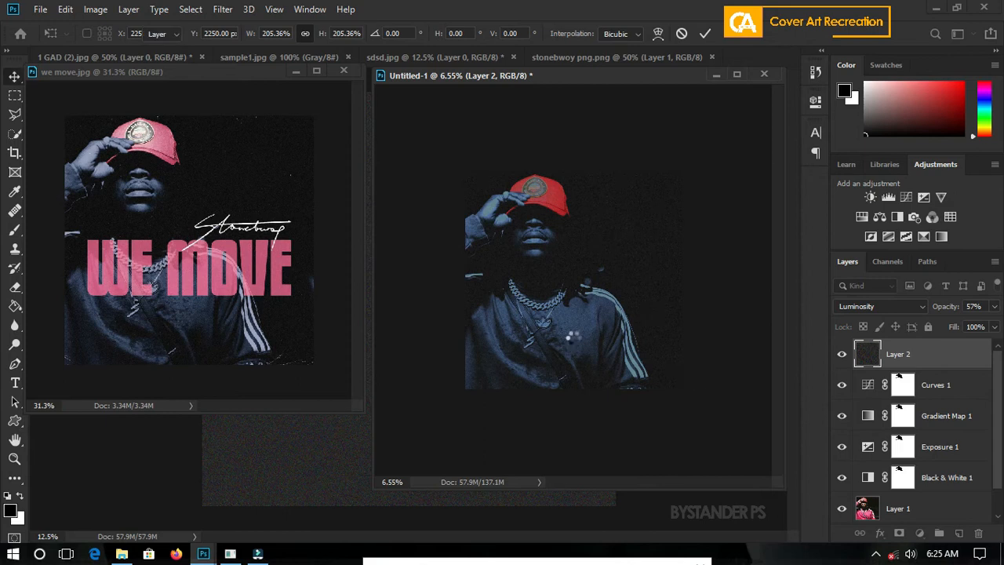
scroll(620, 235, up, 3)
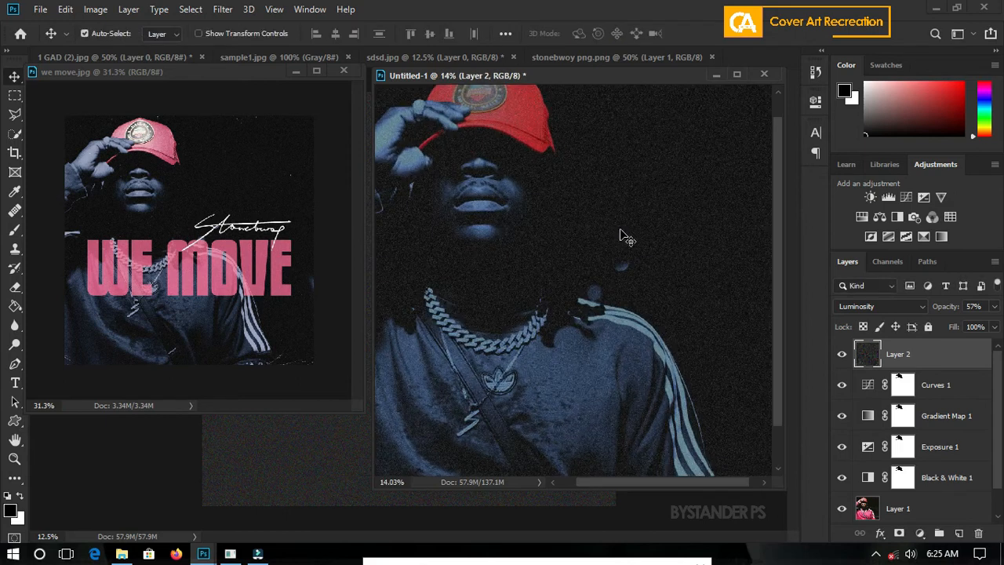
Step: Compare the grain with the we move.jpg reference and enlarge Layer 2 further beyond the canvas for a coarser grain
click(249, 193)
scroll(249, 193, up, 3)
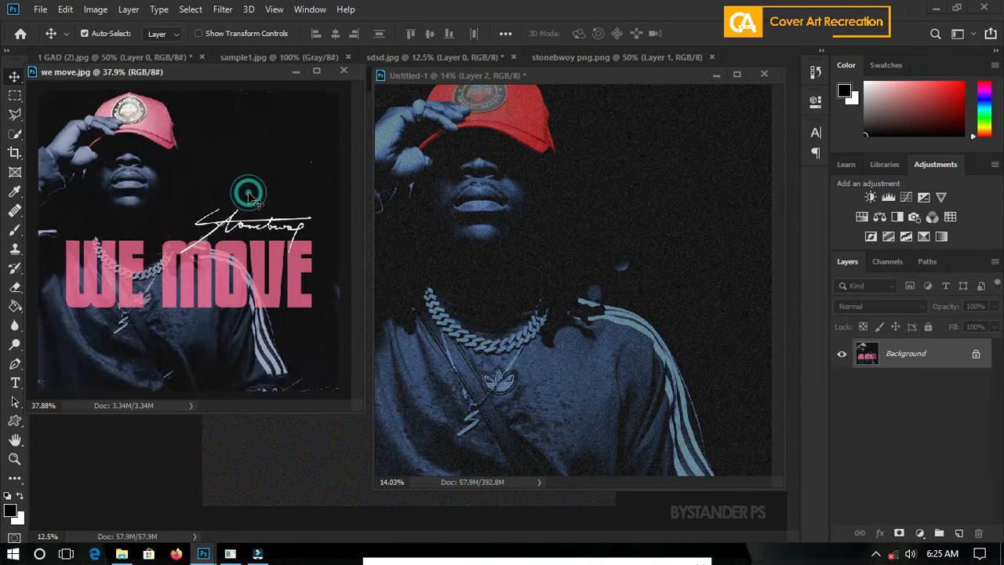
scroll(267, 199, up, 5)
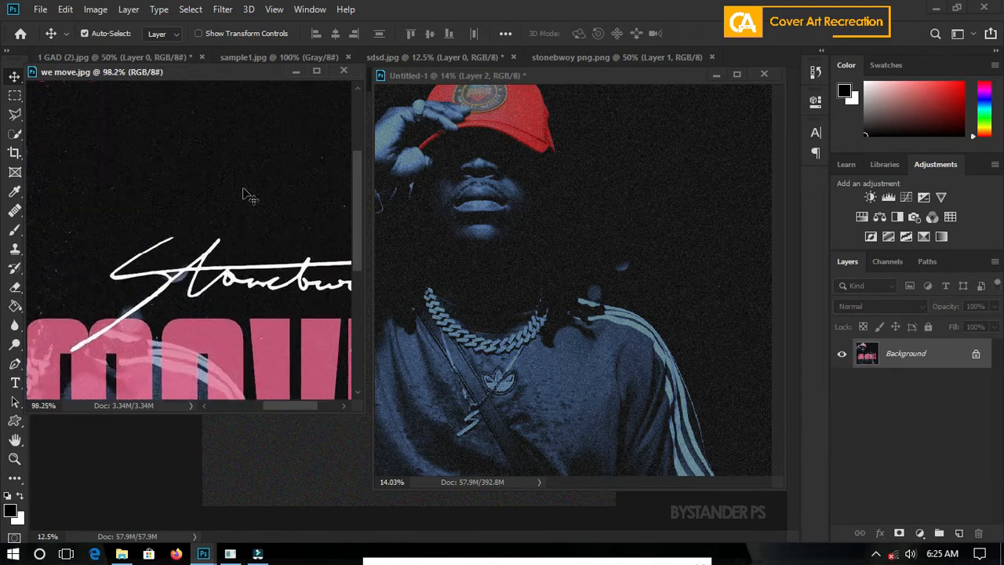
click(654, 254)
scroll(665, 263, down, 2)
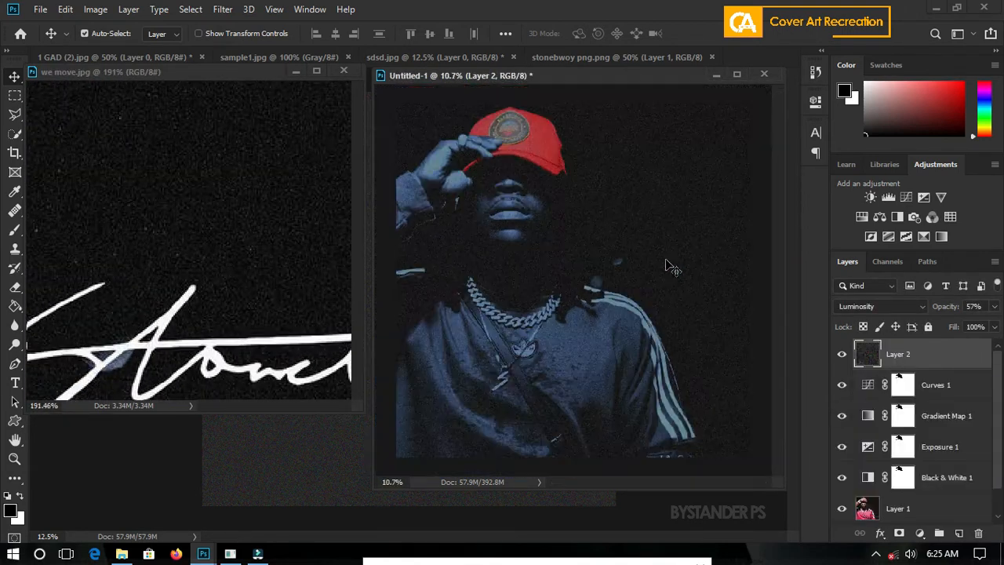
scroll(623, 260, down, 3)
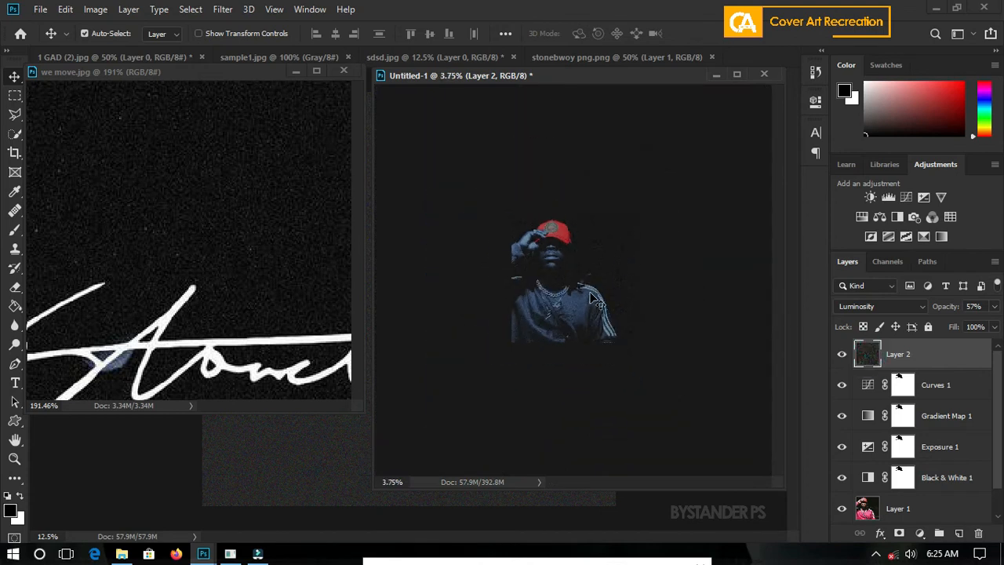
key(ctrl+t)
drag(704, 411, 793, 529)
key(Return)
scroll(652, 337, up, 1)
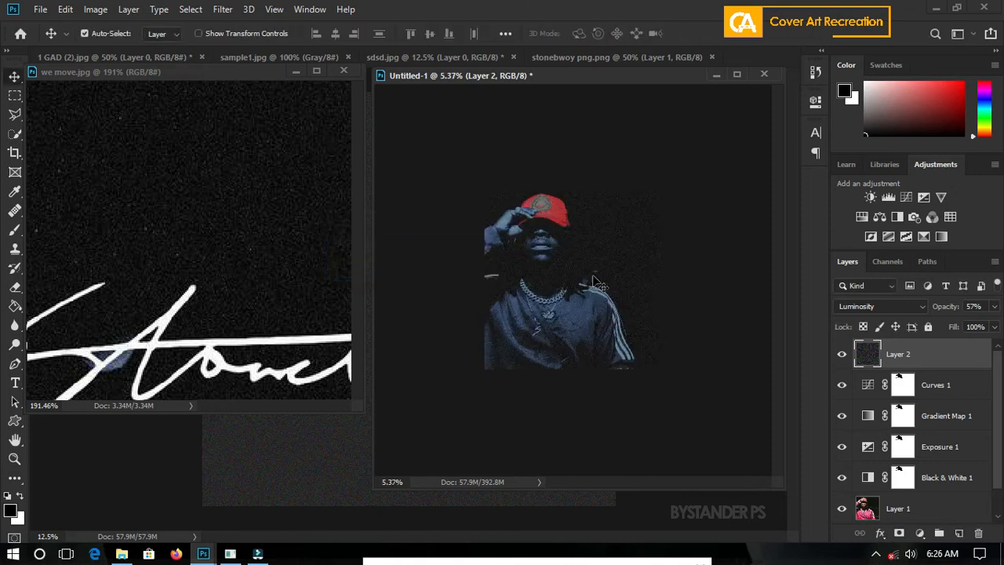
scroll(601, 283, up, 3)
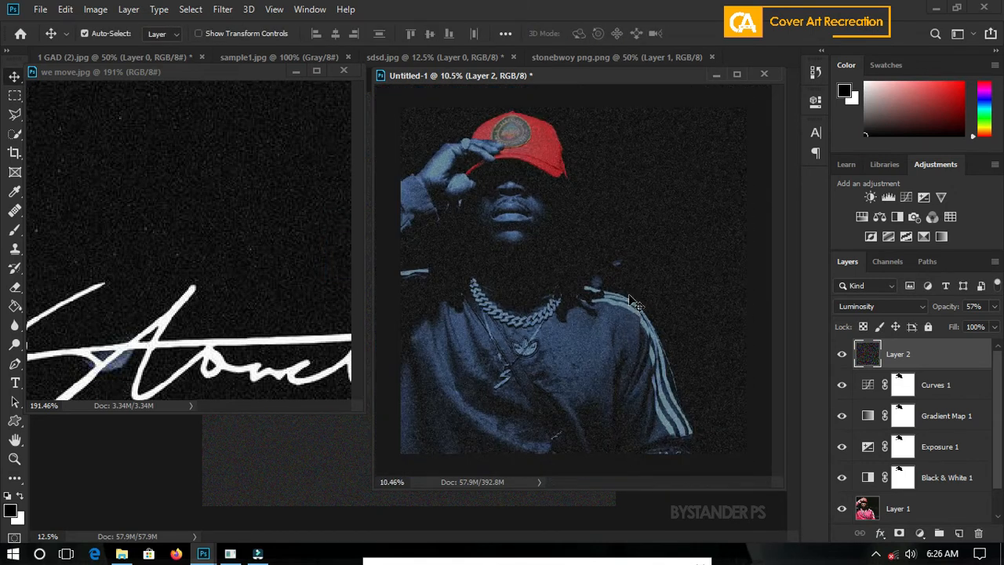
Step: Lower the opacity of the Layer 2 grain to 42%
scroll(573, 274, down, 1)
click(994, 306)
drag(964, 322, 953, 323)
Step: Compare the grain strength and overall tones of the portrait with the we move.jpg reference at several magnifications
click(253, 255)
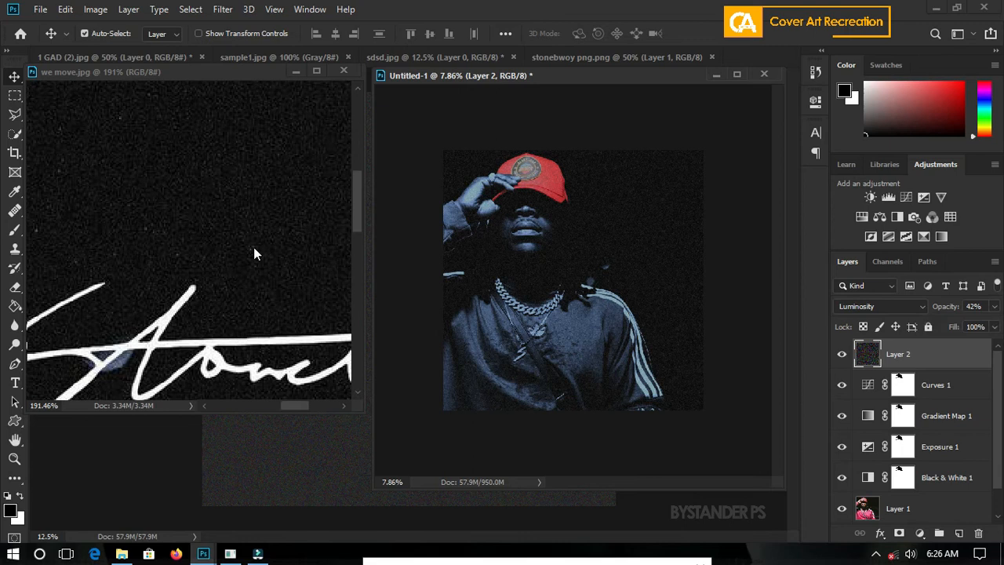
scroll(253, 254, down, 10)
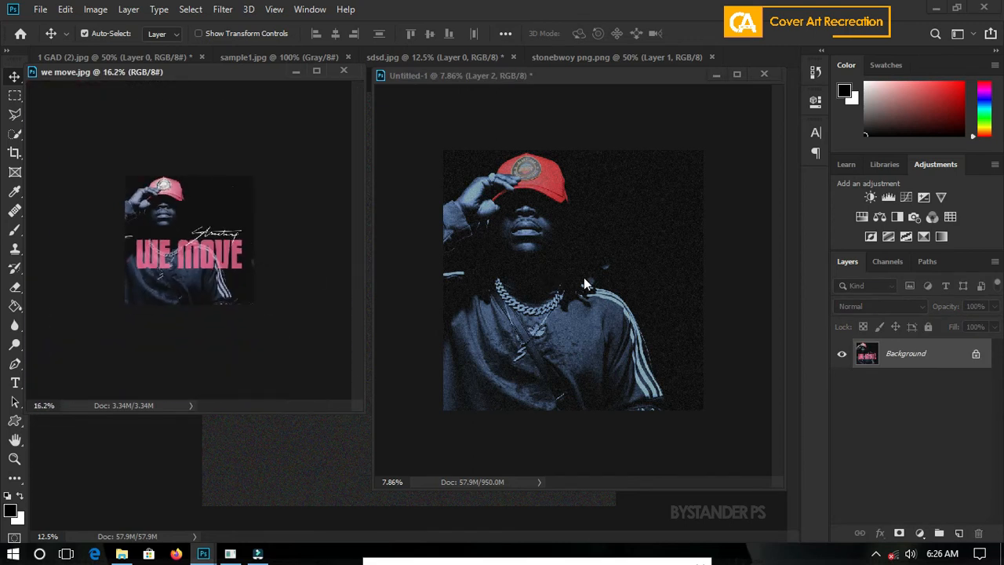
click(583, 277)
scroll(605, 253, up, 2)
scroll(605, 255, down, 5)
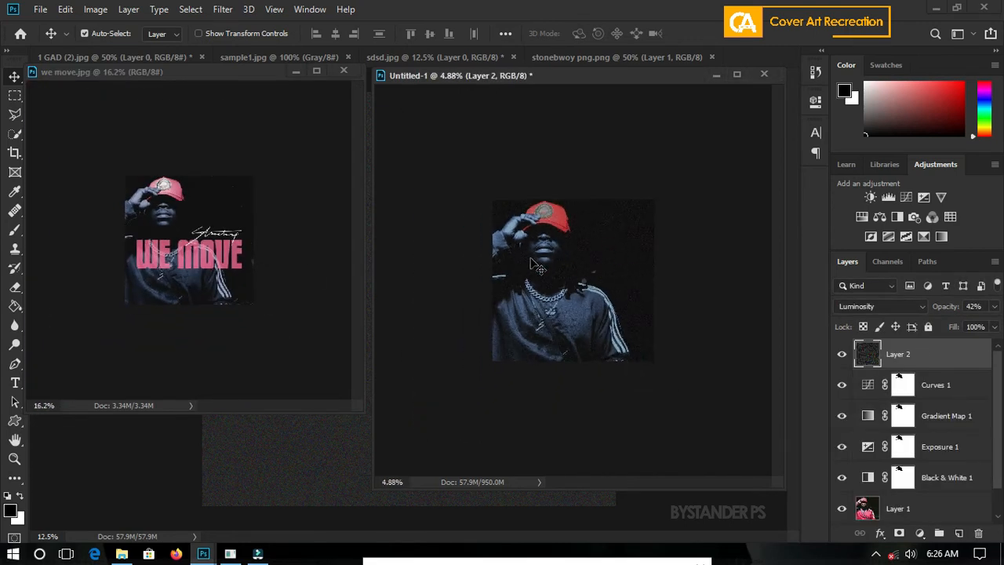
click(144, 229)
scroll(138, 226, up, 3)
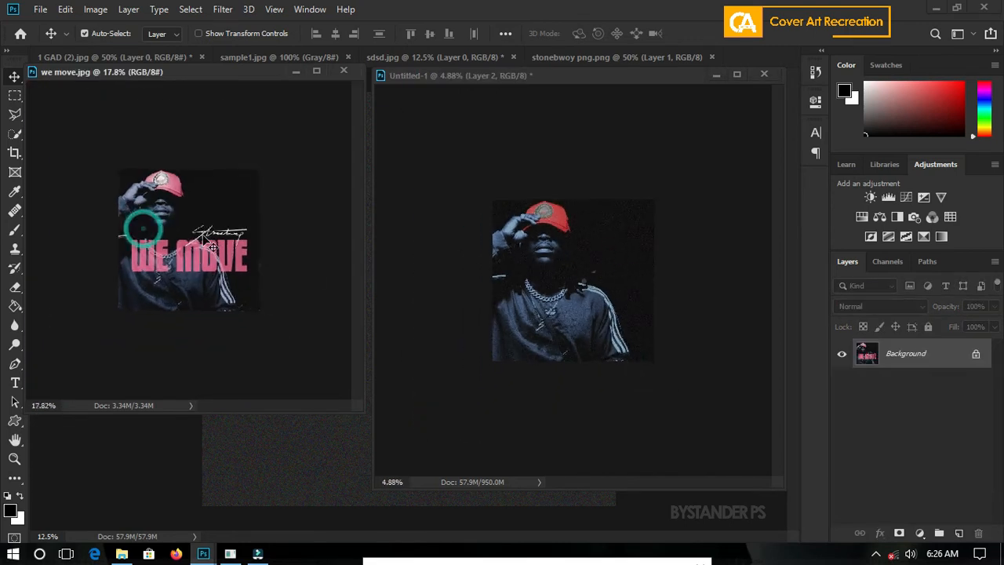
click(609, 302)
scroll(609, 302, up, 1)
scroll(576, 274, up, 1)
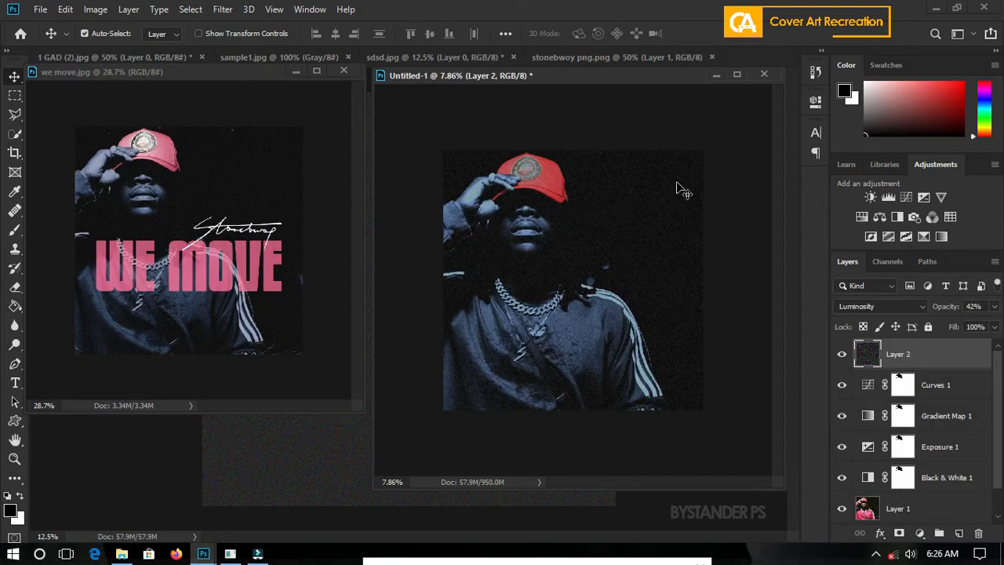
Step: Add a Hue/Saturation adjustment directly above Layer 1 with hue -14, saturation about -18 and lightness +12
click(916, 511)
click(920, 533)
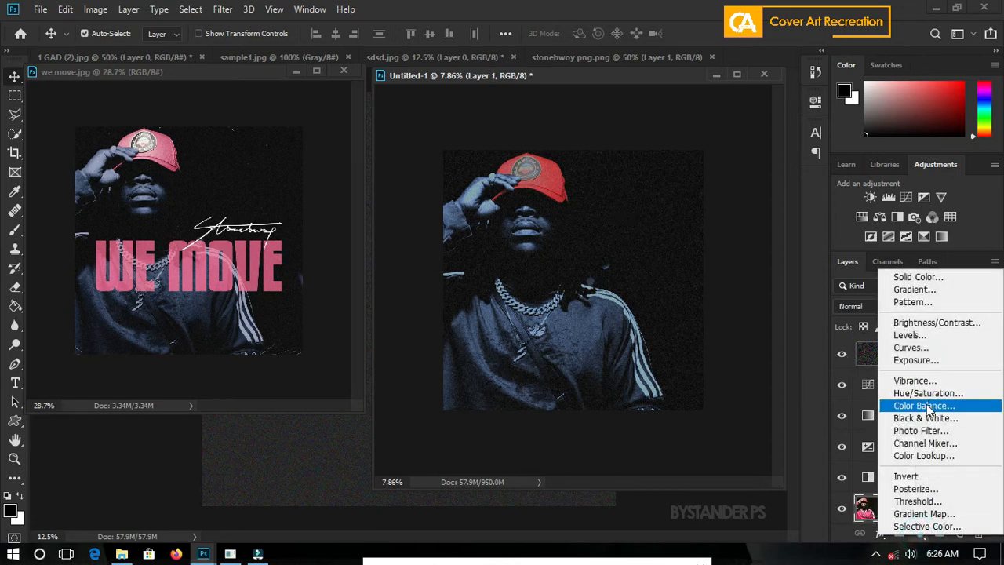
click(927, 393)
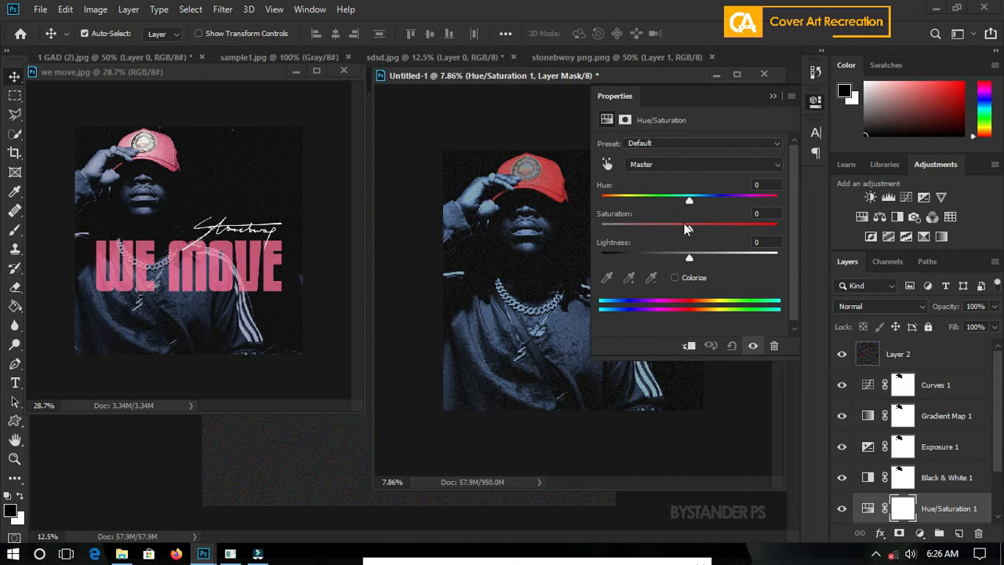
drag(689, 232, 677, 201)
drag(690, 257, 667, 230)
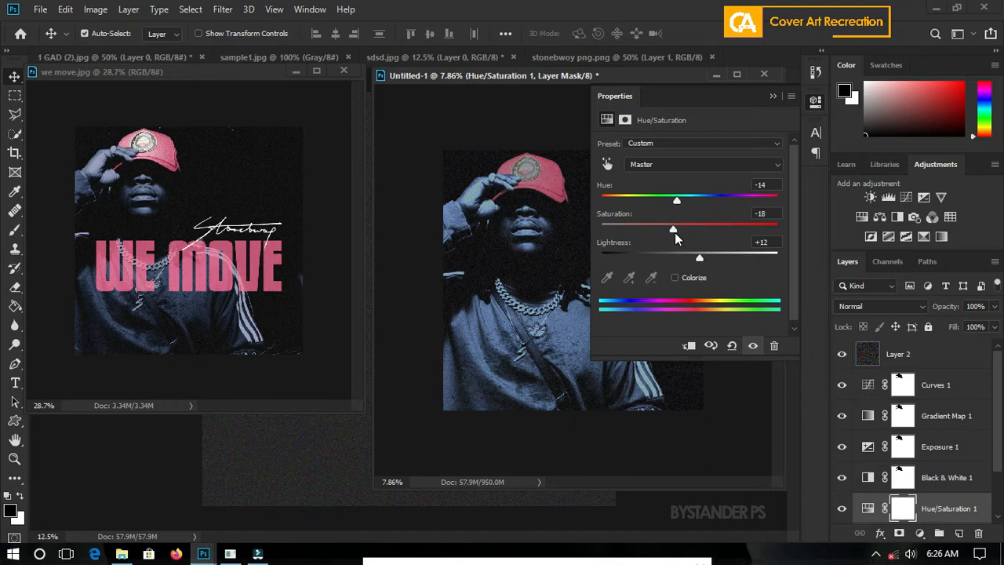
click(772, 95)
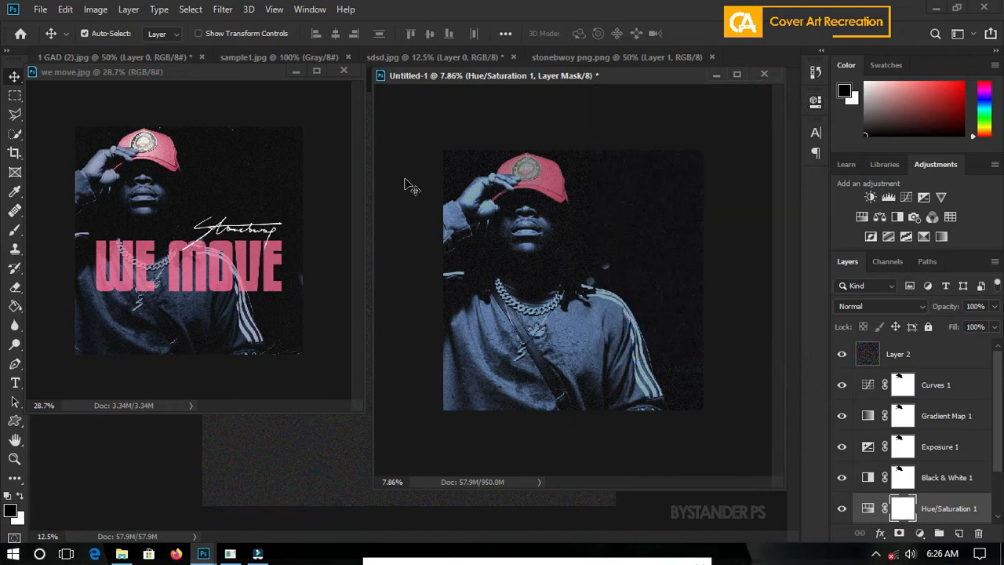
Step: Replace the Hue/Saturation 1 mask with a copy of the Black & White 1 mask and invert it to affect only the cap
scroll(568, 175, up, 2)
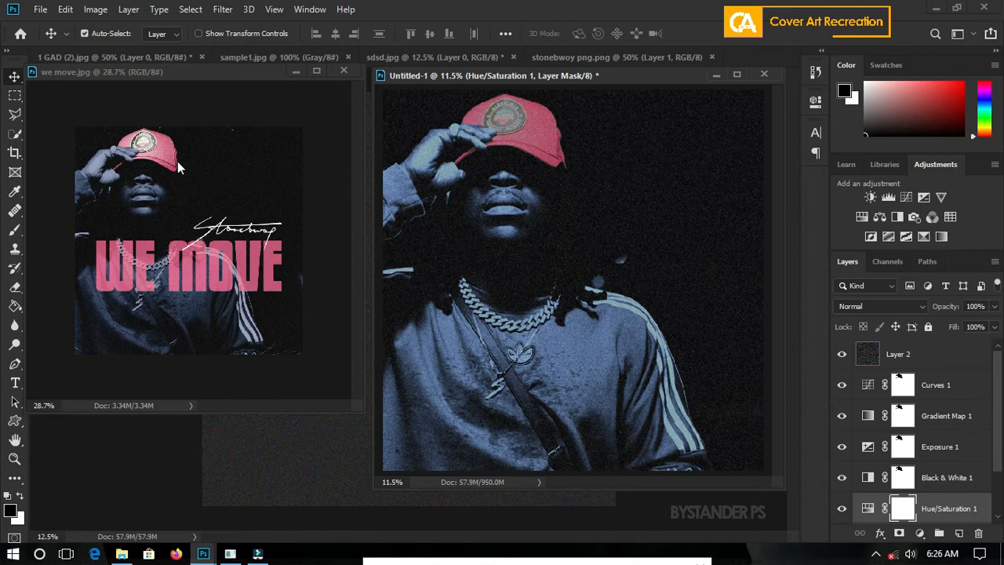
scroll(607, 245, down, 1)
scroll(938, 444, down, 2)
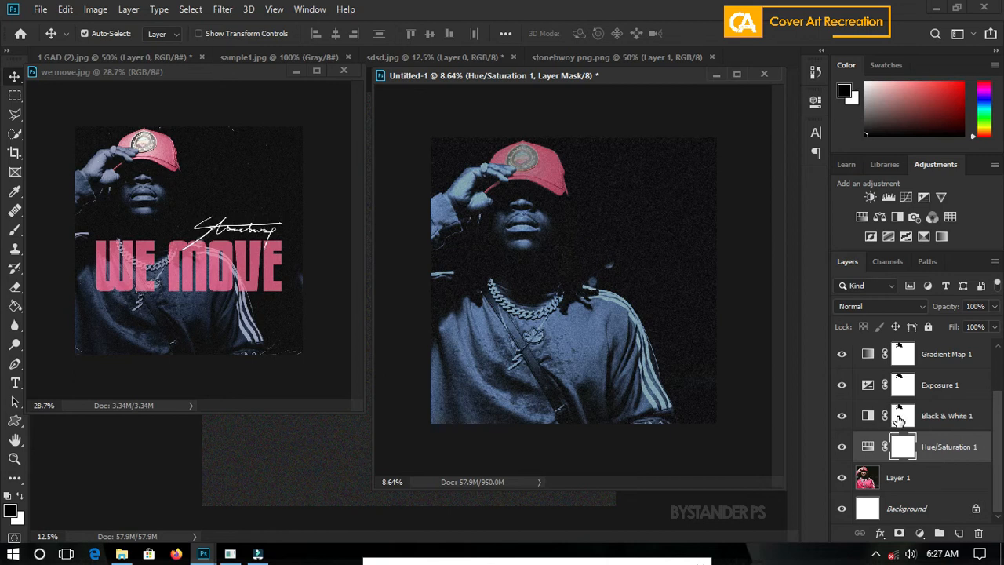
drag(900, 420, 902, 447)
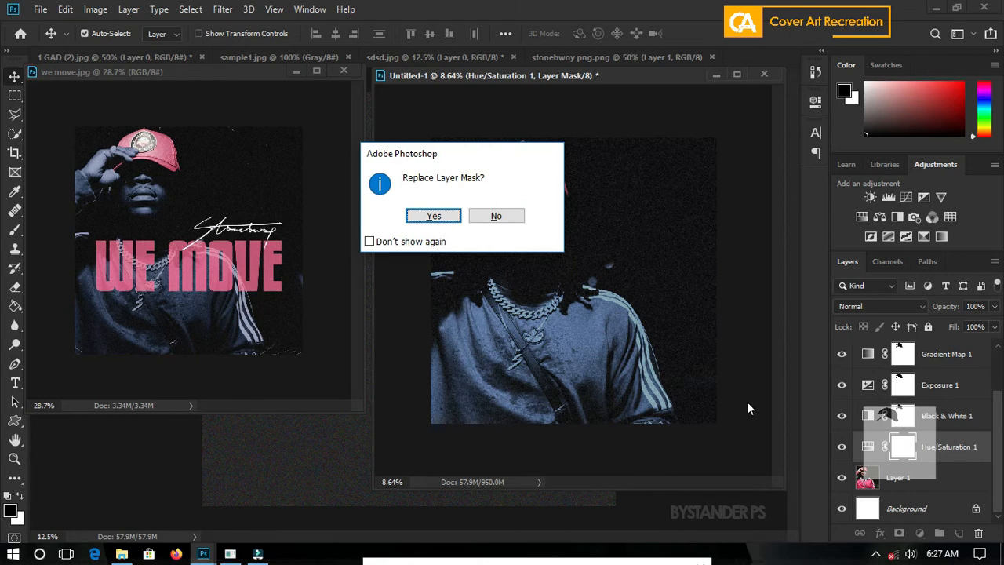
key(Return)
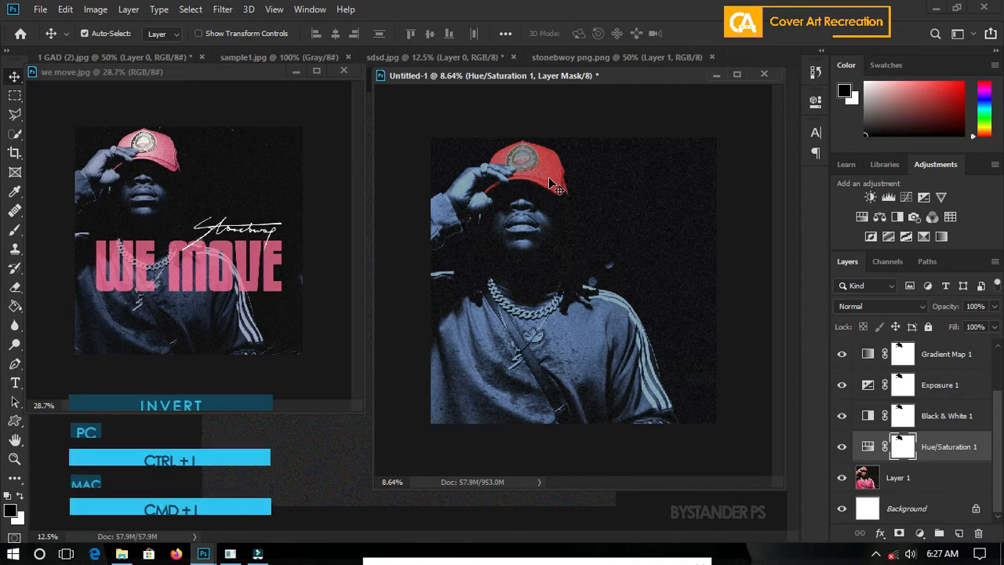
key(ctrl)
key(ctrl+i)
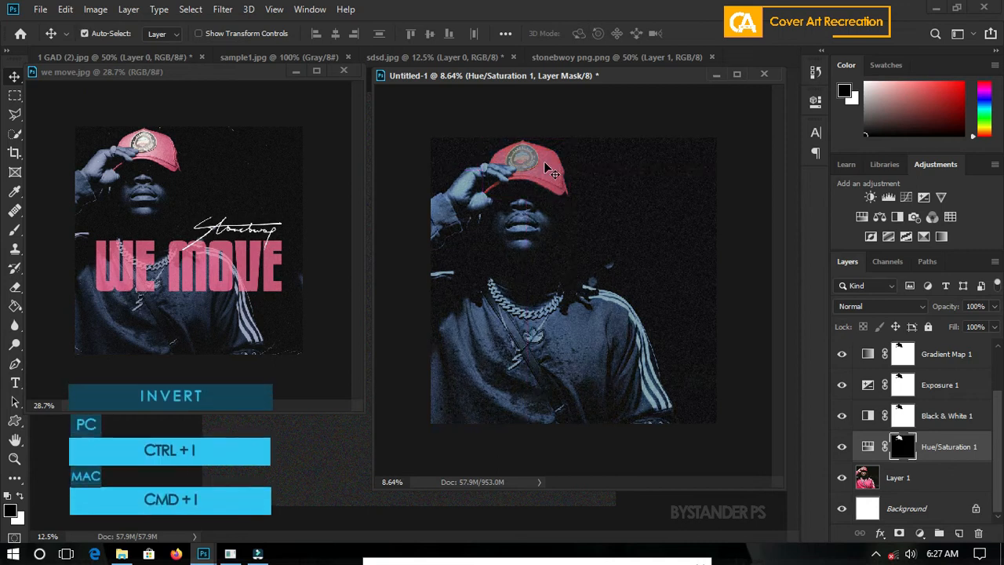
Step: Compare the recoloured cap, the face details and the dark background of the portrait with the we move.jpg reference at several magnifications
key(ctrl+minus)
scroll(553, 212, up, 3)
scroll(553, 212, down, 3)
scroll(552, 192, down, 1)
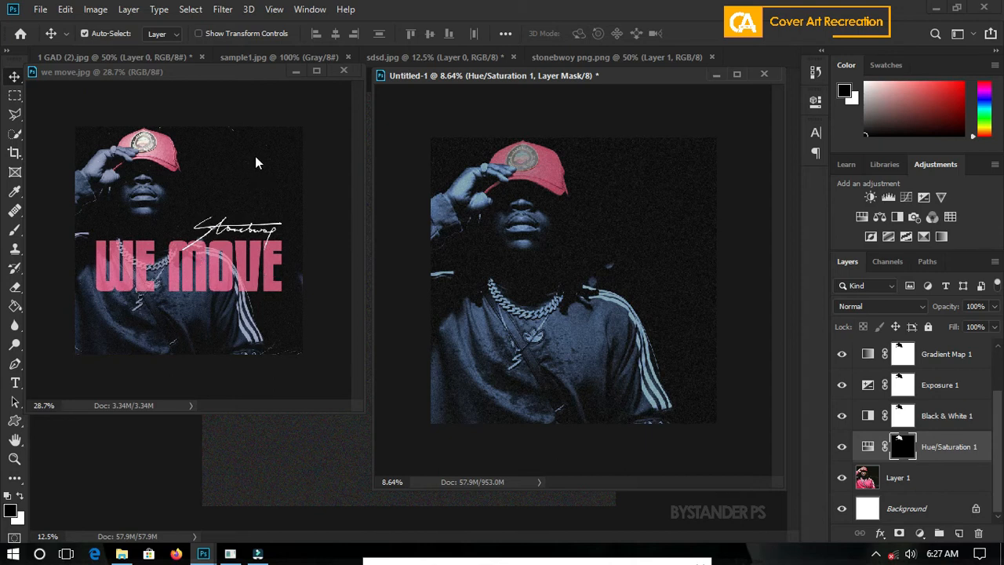
click(134, 114)
scroll(222, 256, up, 10)
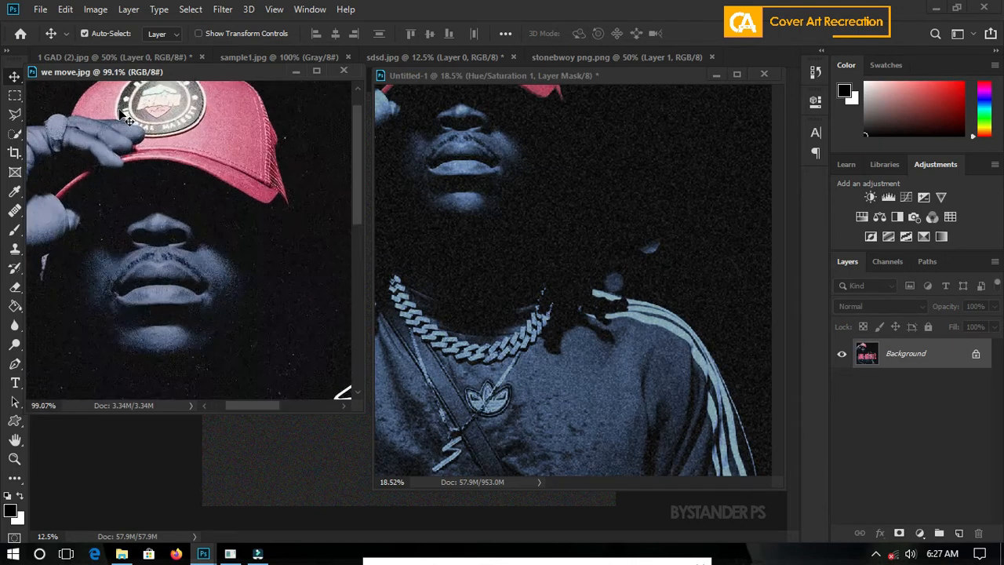
scroll(222, 256, down, 6)
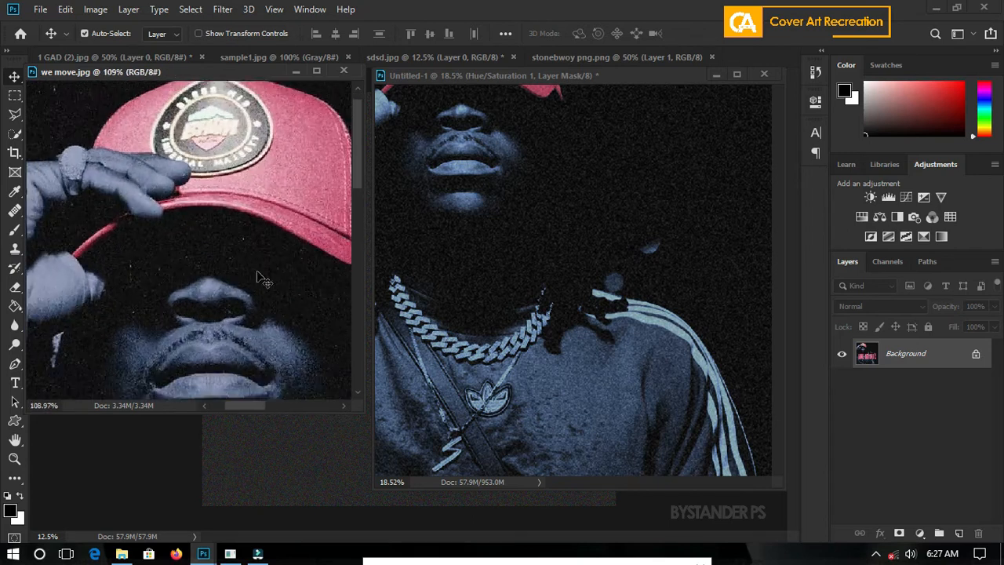
scroll(217, 220, down, 4)
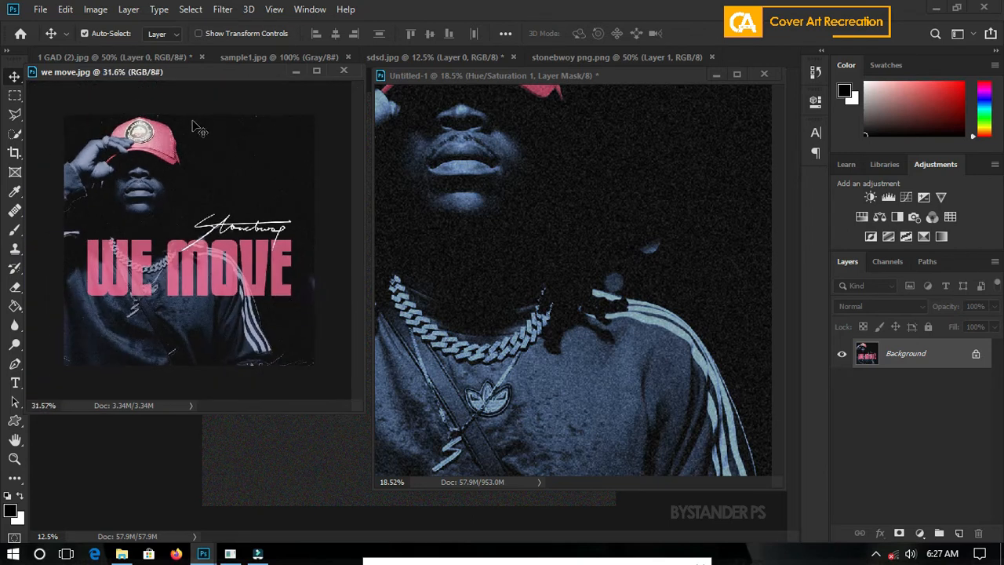
scroll(188, 188, up, 3)
scroll(167, 149, down, 2)
scroll(173, 141, up, 2)
scroll(181, 133, down, 3)
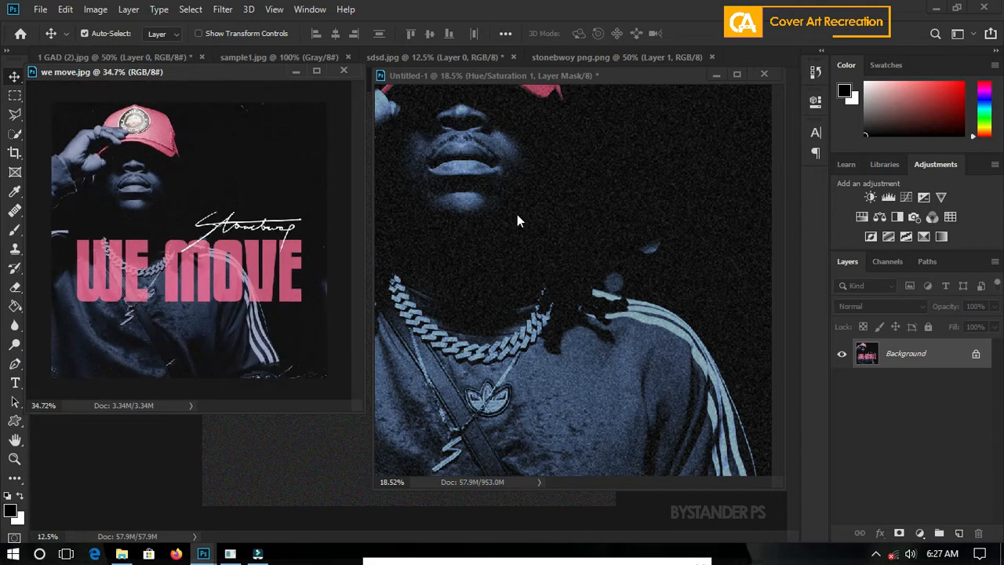
scroll(517, 214, down, 5)
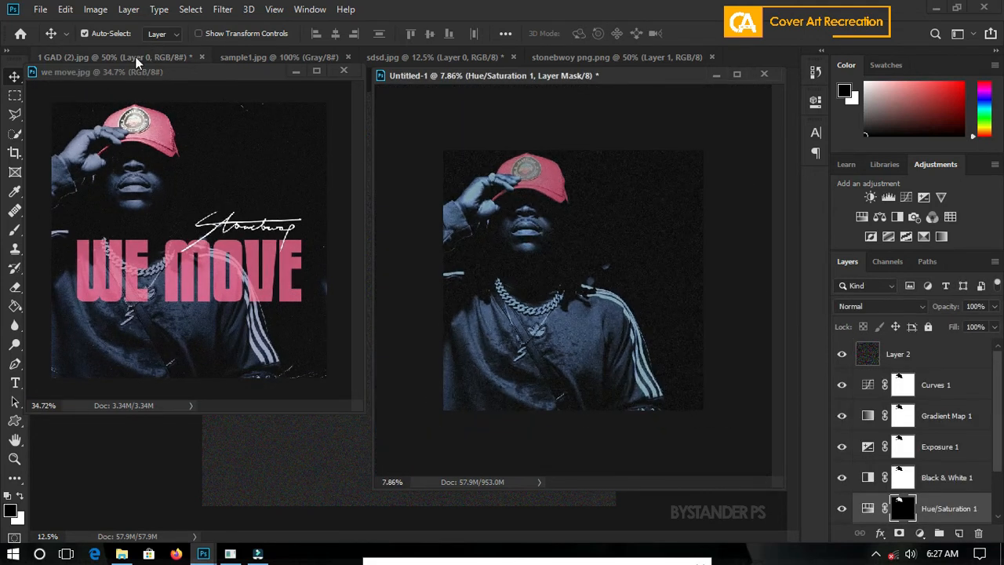
Step: Bring up the sample1.jpg speck texture beside the artwork and unlock its Background into a regular layer
click(394, 58)
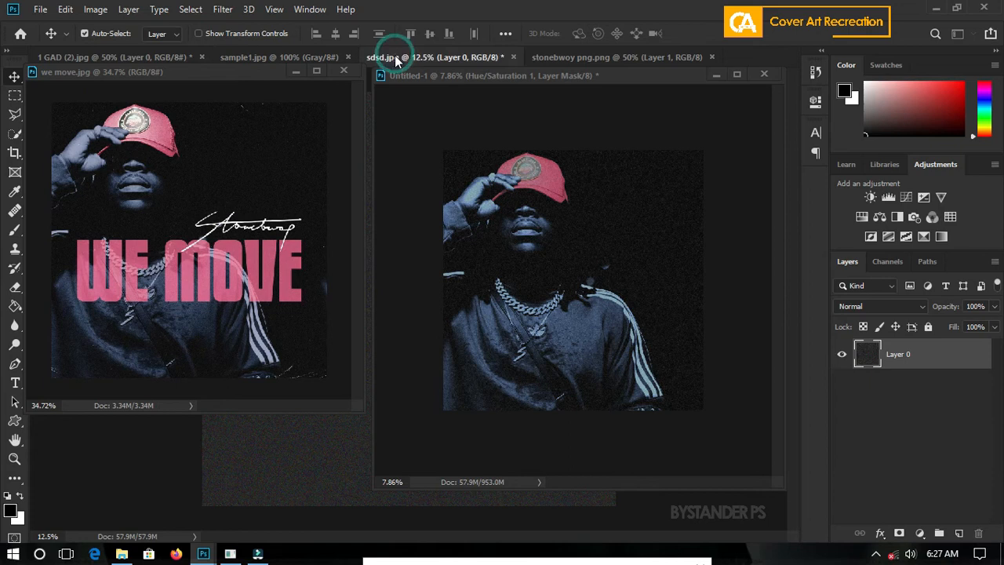
click(255, 61)
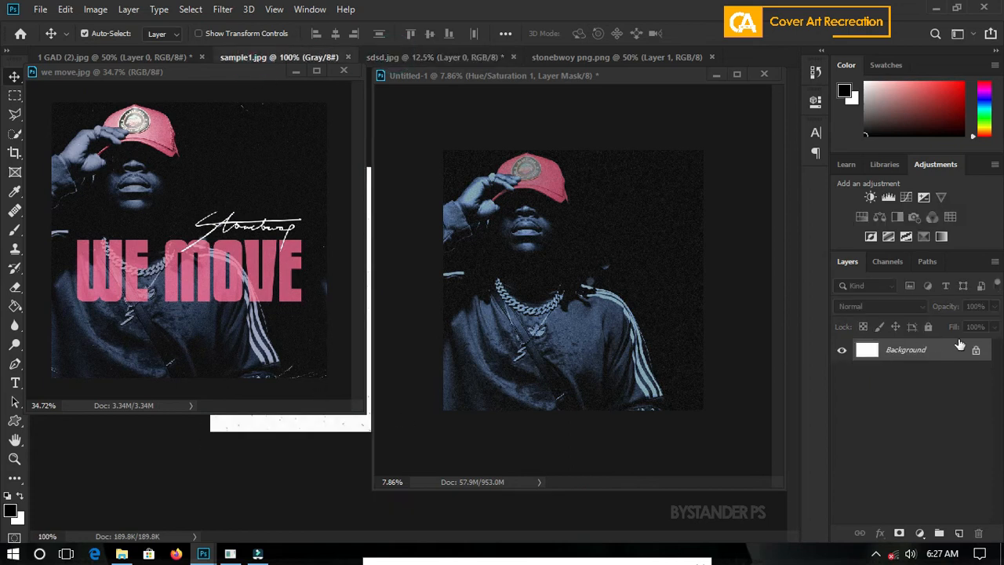
drag(497, 75, 145, 109)
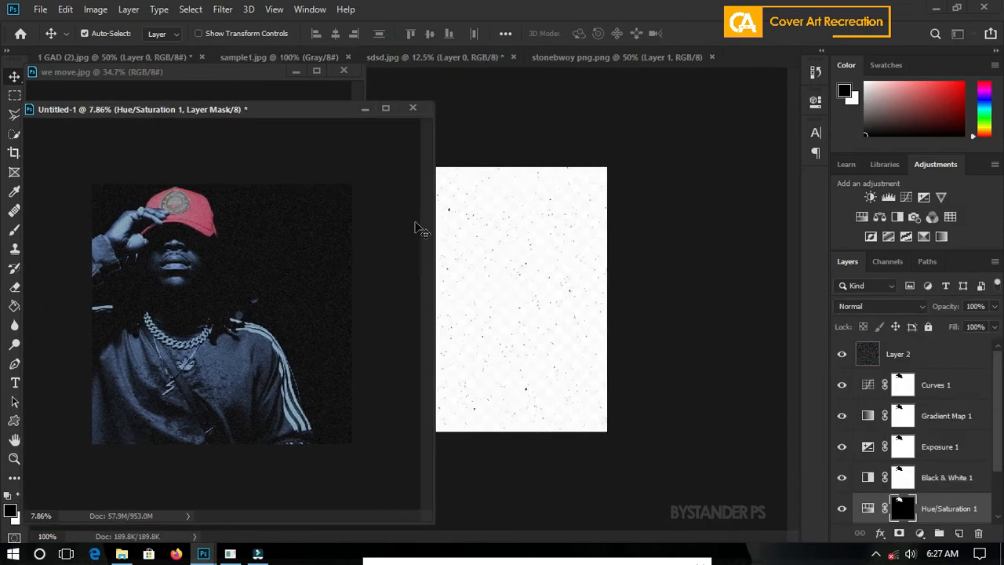
click(531, 260)
click(976, 352)
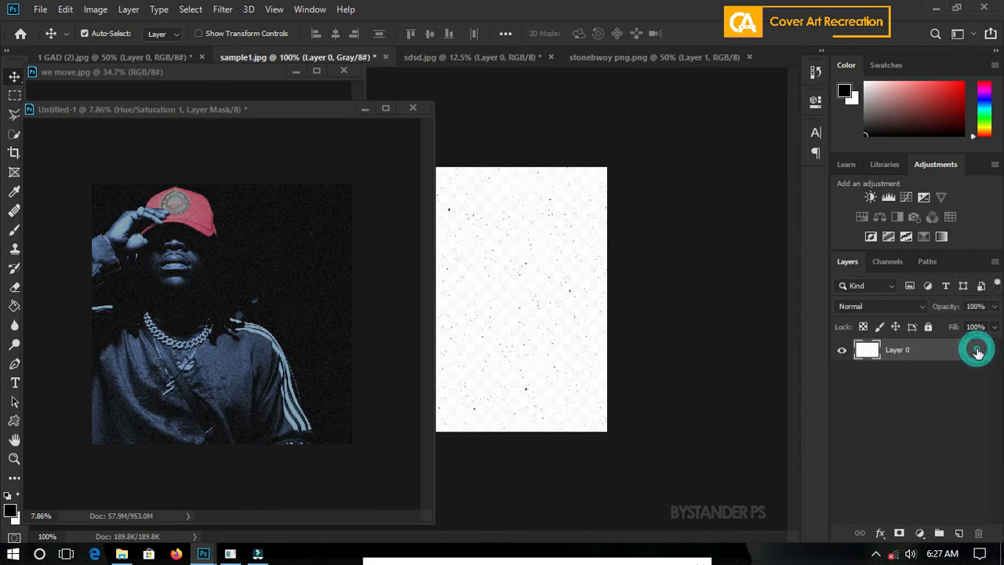
Step: Select the white area of sample1.jpg with the Magic Wand, delete it so only the specks remain, and deselect
right_click(14, 131)
click(54, 146)
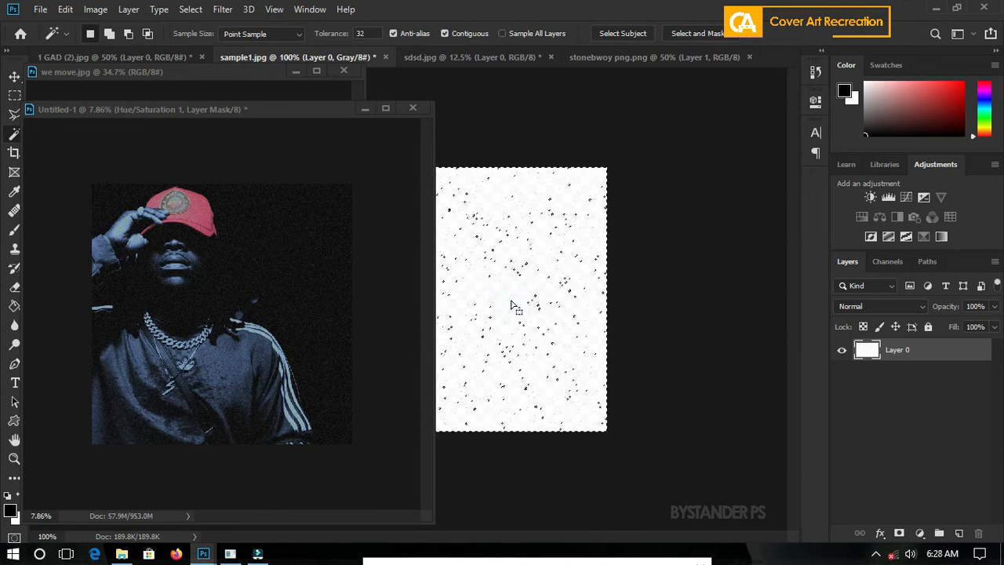
key(Delete)
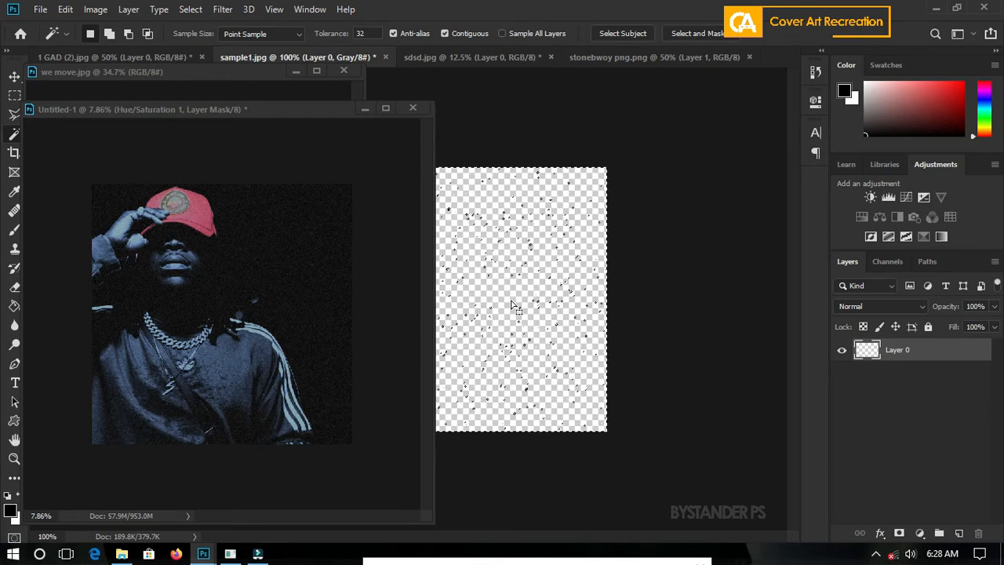
key(ctrl+d)
key(ctrl+d)
key(v)
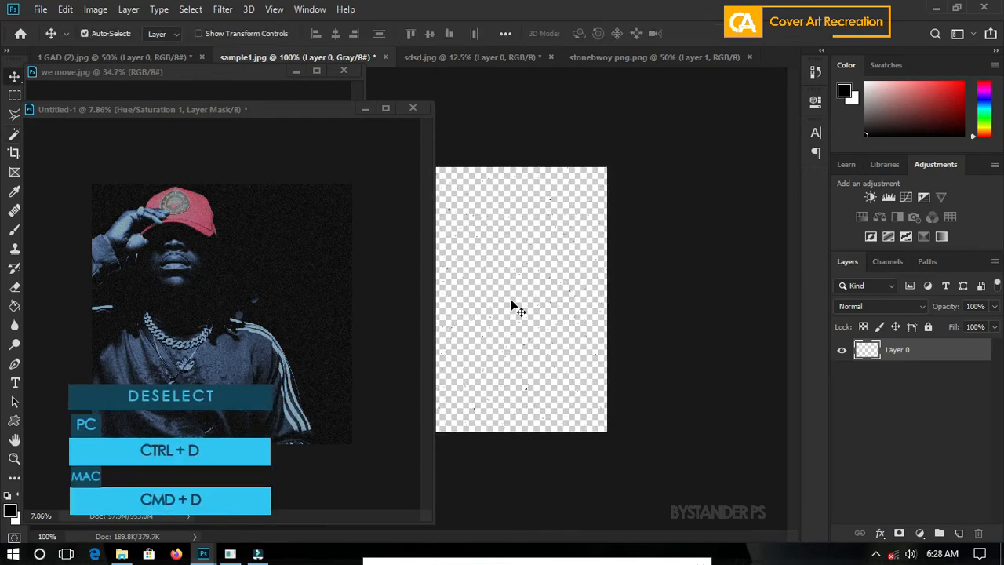
Step: Copy the speck layer from sample1.jpg into Untitled-1 and place it above Layer 2 at the top of the layer stack
drag(512, 306, 284, 344)
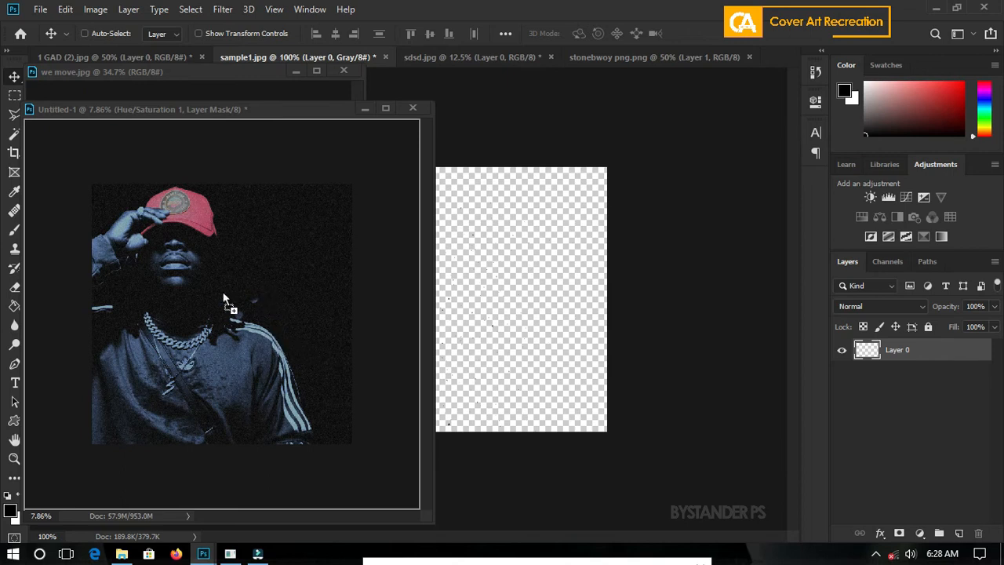
drag(224, 299, 210, 314)
drag(246, 114, 588, 77)
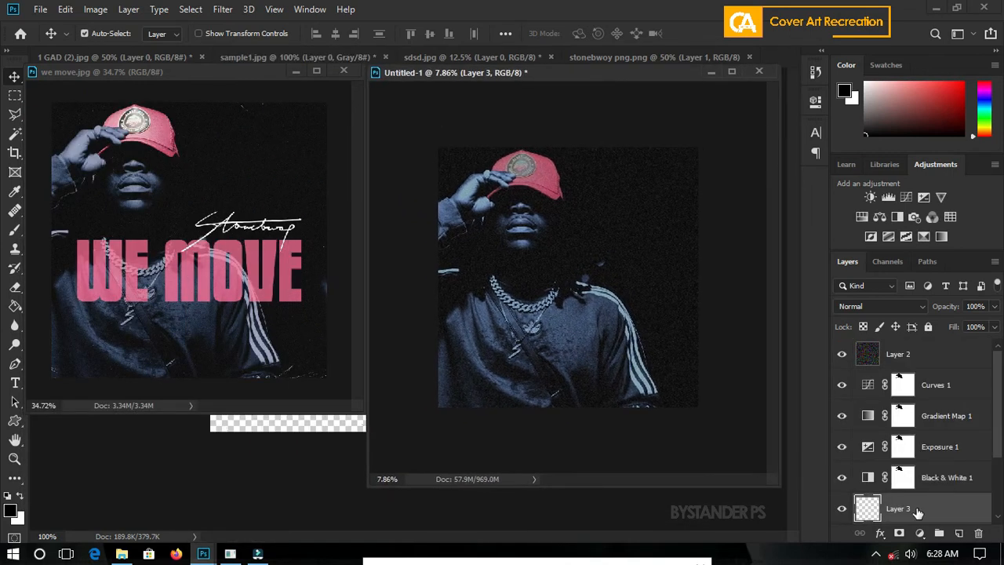
drag(918, 511, 915, 347)
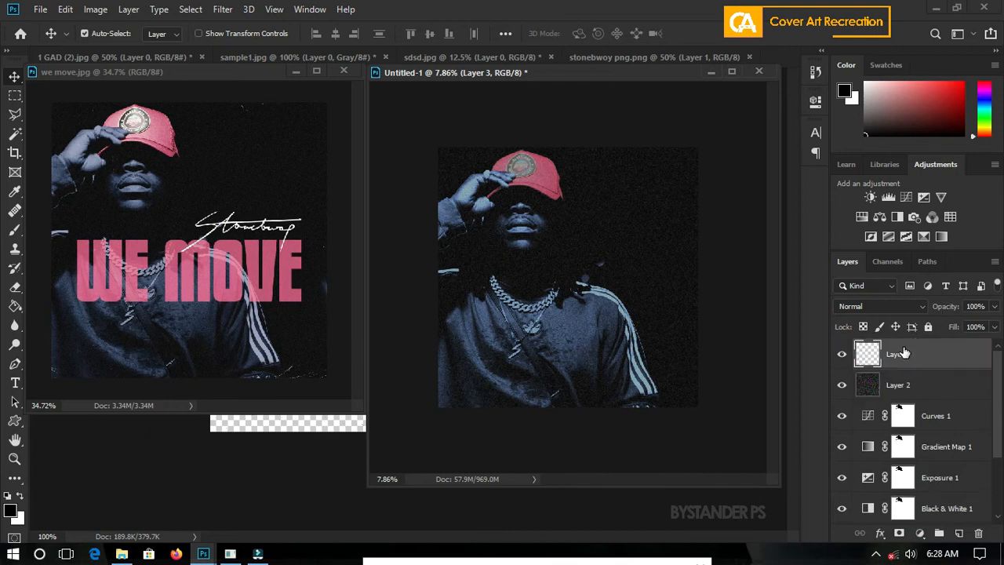
Step: Convert Layer 3 to a smart object, scale it to about 1032%, rotate it a quarter turn and position the specks over the portrait
right_click(918, 354)
click(812, 204)
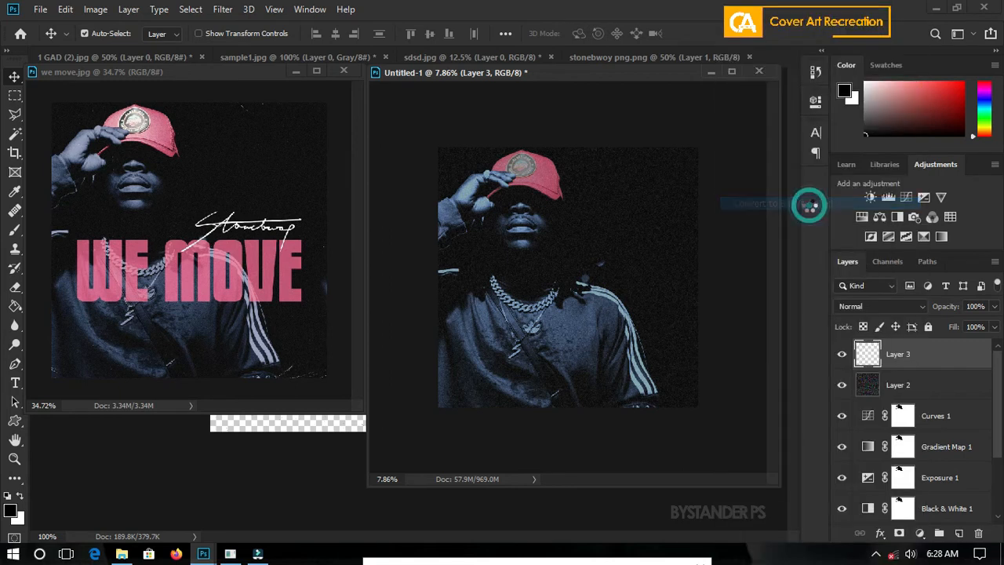
key(ctrl+t)
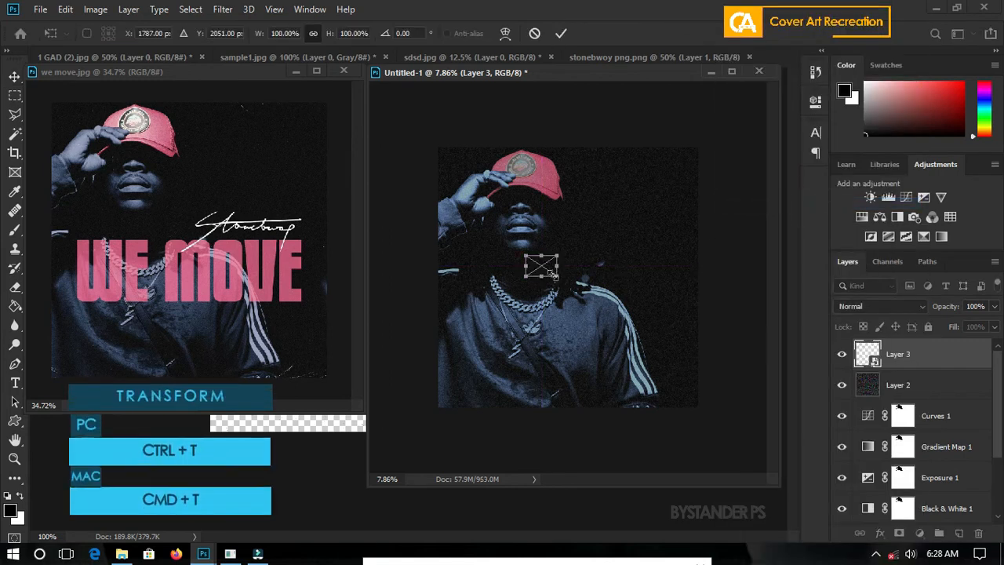
drag(558, 276, 671, 413)
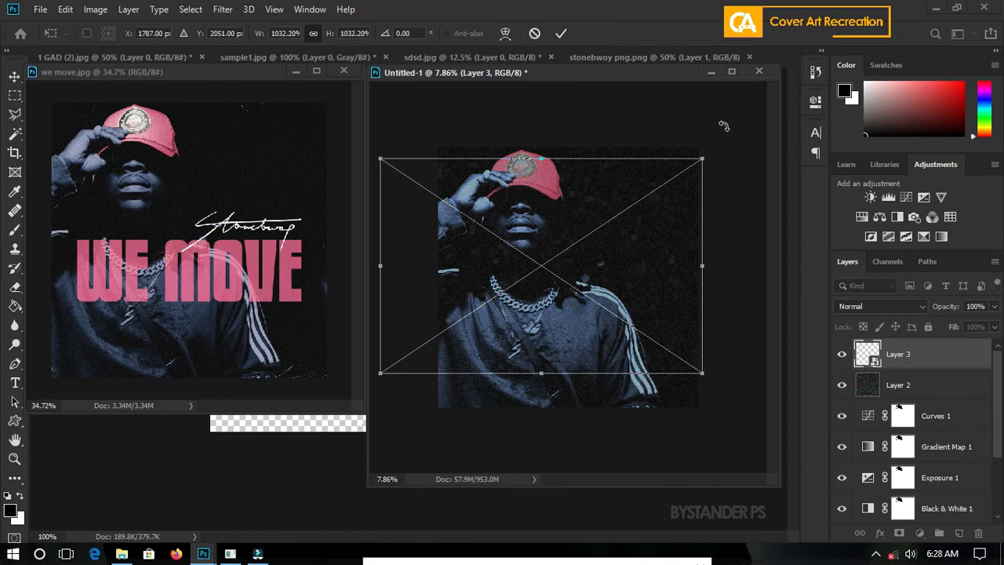
drag(719, 137, 622, 387)
drag(587, 286, 559, 311)
key(Return)
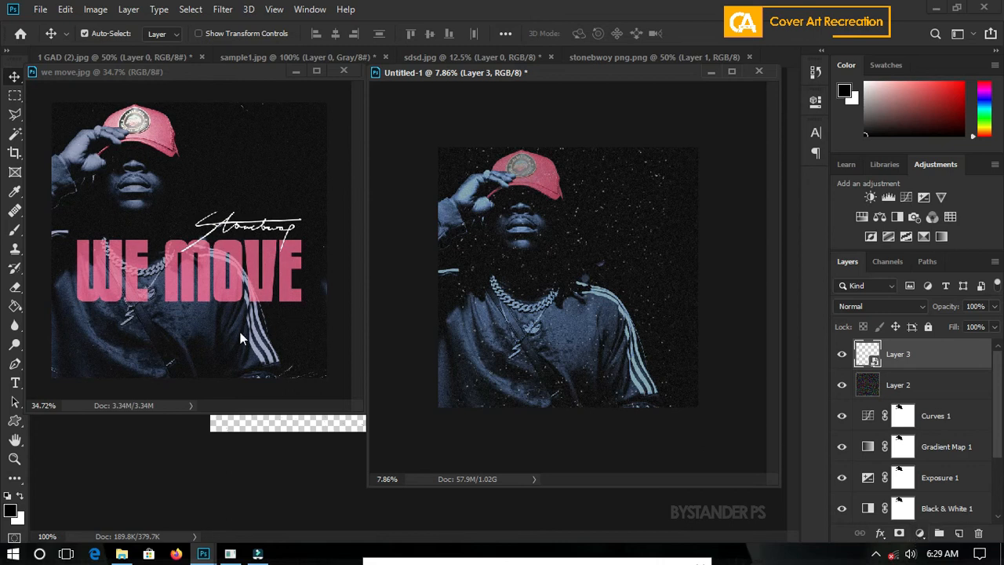
Step: Add a layer mask to Layer 3 and paint it black with a soft brush to hide specks over the neck, shirt and dark background
click(900, 533)
click(15, 229)
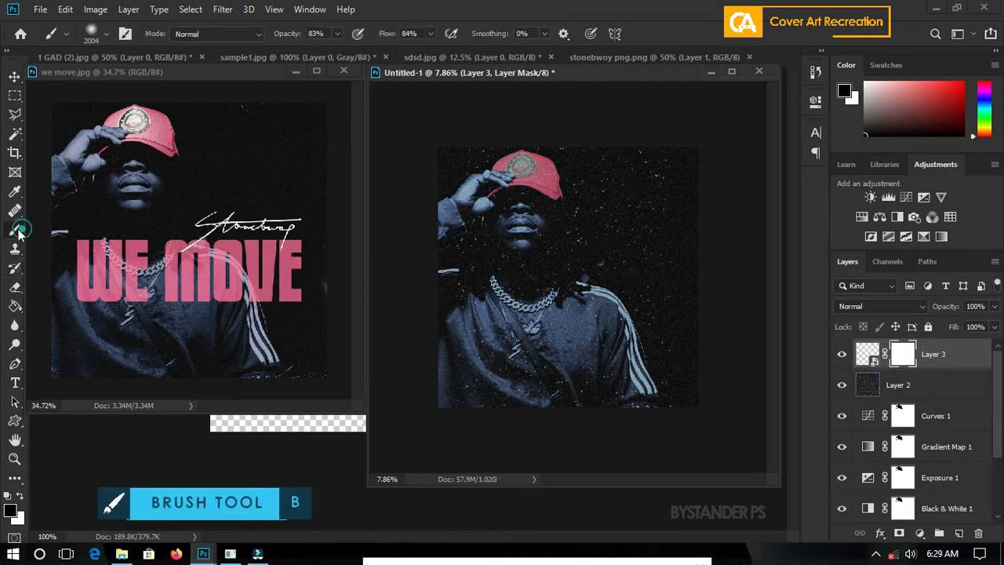
mouse_move(538, 256)
mouse_down()
mouse_move(553, 258)
mouse_move(487, 238)
mouse_move(510, 251)
mouse_up()
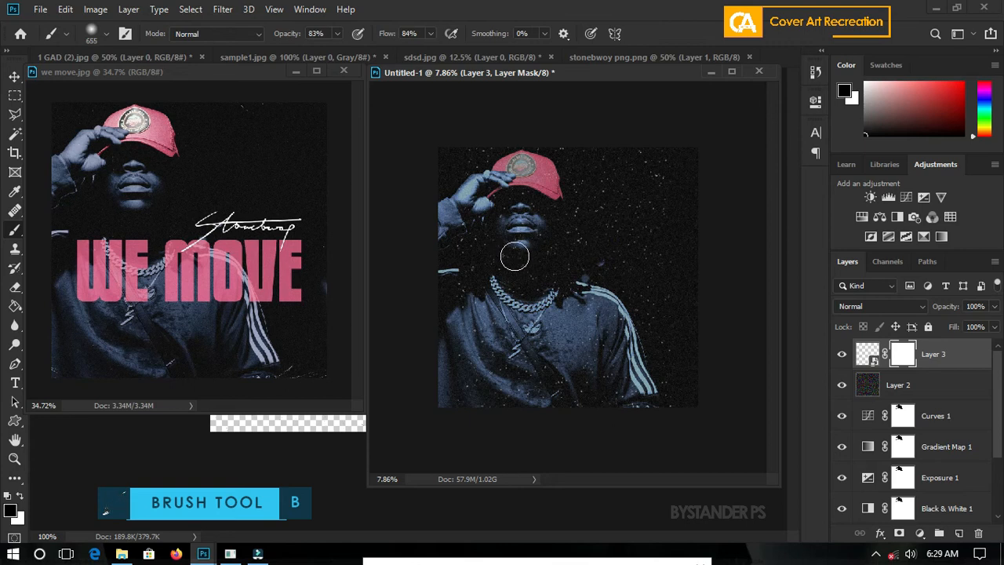
click(532, 279)
click(599, 366)
click(634, 321)
click(635, 264)
click(623, 187)
click(483, 355)
Step: Scale the specks on Layer 3 up to about 133% so they spread across the whole cover
click(867, 354)
key(ctrl+t)
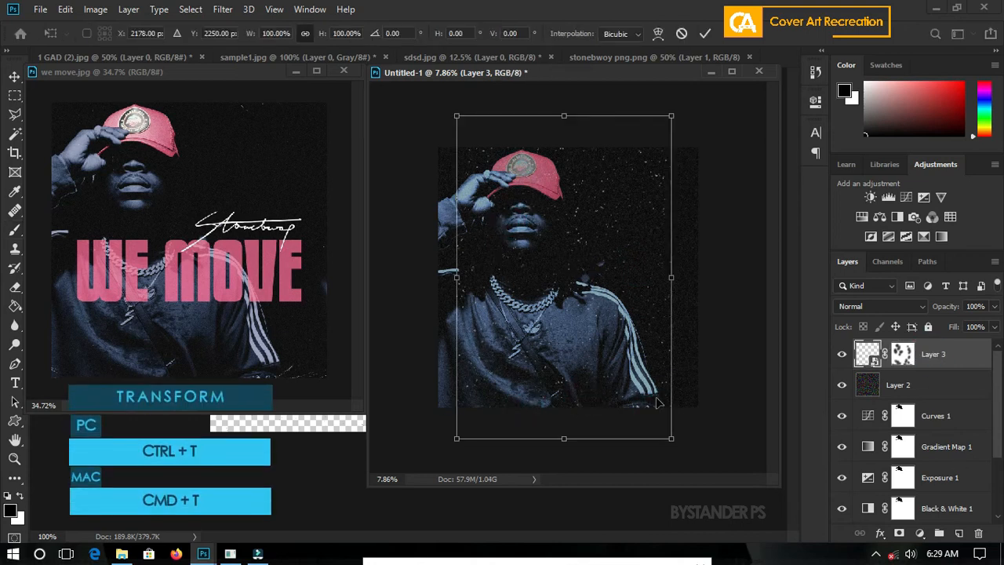
drag(672, 439, 758, 460)
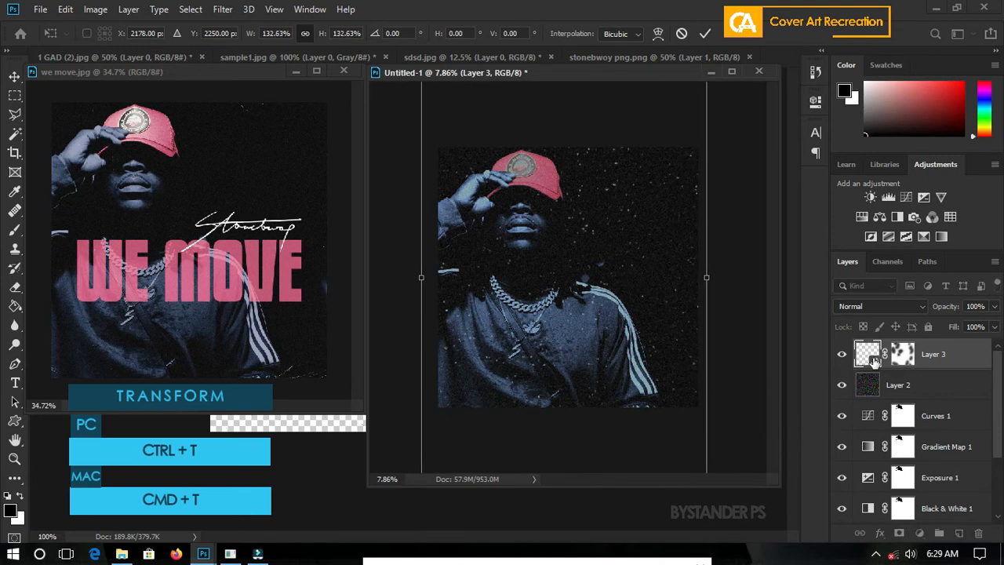
key(Return)
Step: Paint black on the Layer 3 mask with a 1597 px brush to hide the specks beside the cap and face
key(b)
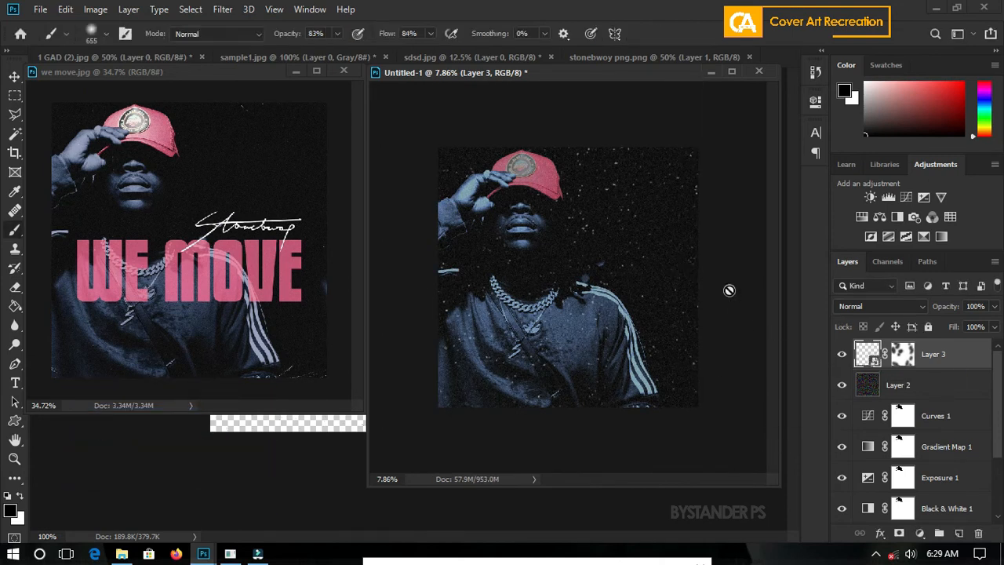
click(902, 355)
mouse_move(570, 217)
mouse_down()
mouse_move(596, 213)
mouse_move(648, 242)
mouse_move(632, 221)
mouse_move(605, 225)
mouse_move(634, 202)
mouse_move(600, 220)
mouse_move(588, 213)
mouse_up()
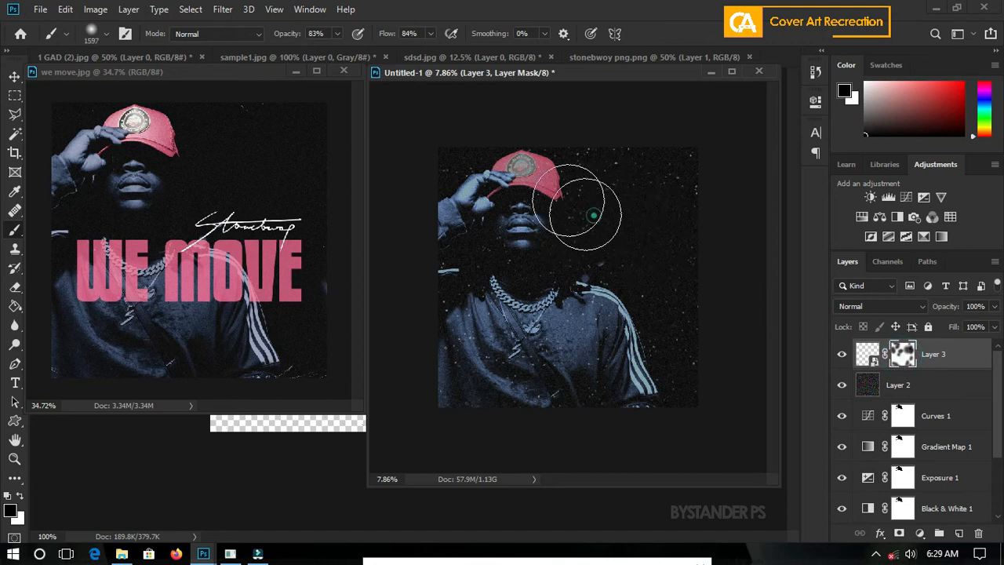
Step: Lower the brush to 53% opacity and 36% flow and fade the remaining specks across the portrait on the Layer 3 mask
click(430, 33)
drag(419, 53, 317, 53)
click(336, 33)
mouse_move(542, 345)
mouse_down()
mouse_move(576, 336)
mouse_move(569, 328)
mouse_up()
mouse_move(478, 405)
mouse_down()
mouse_move(592, 320)
mouse_move(599, 342)
mouse_move(625, 361)
mouse_move(615, 369)
mouse_move(488, 301)
mouse_move(452, 297)
mouse_move(504, 284)
mouse_move(535, 291)
mouse_move(492, 254)
mouse_move(501, 244)
mouse_move(533, 261)
mouse_move(512, 210)
mouse_move(531, 186)
mouse_move(545, 244)
mouse_move(648, 306)
mouse_move(626, 313)
mouse_move(685, 259)
mouse_move(589, 144)
mouse_move(432, 164)
mouse_up()
scroll(588, 269, down, 3)
mouse_move(588, 269)
mouse_down()
mouse_move(571, 315)
mouse_move(599, 309)
mouse_move(612, 280)
mouse_move(549, 298)
mouse_up()
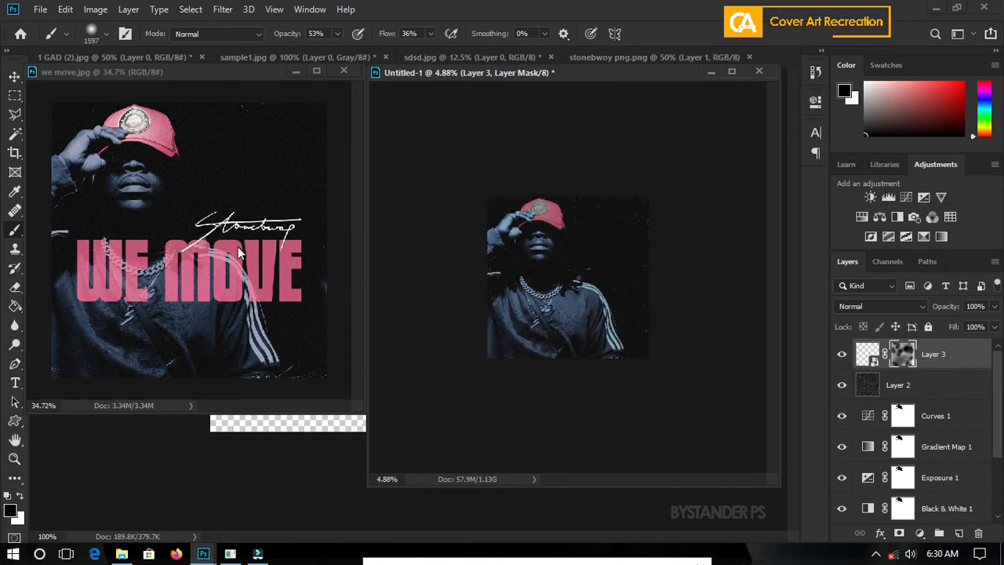
scroll(239, 252, down, 1)
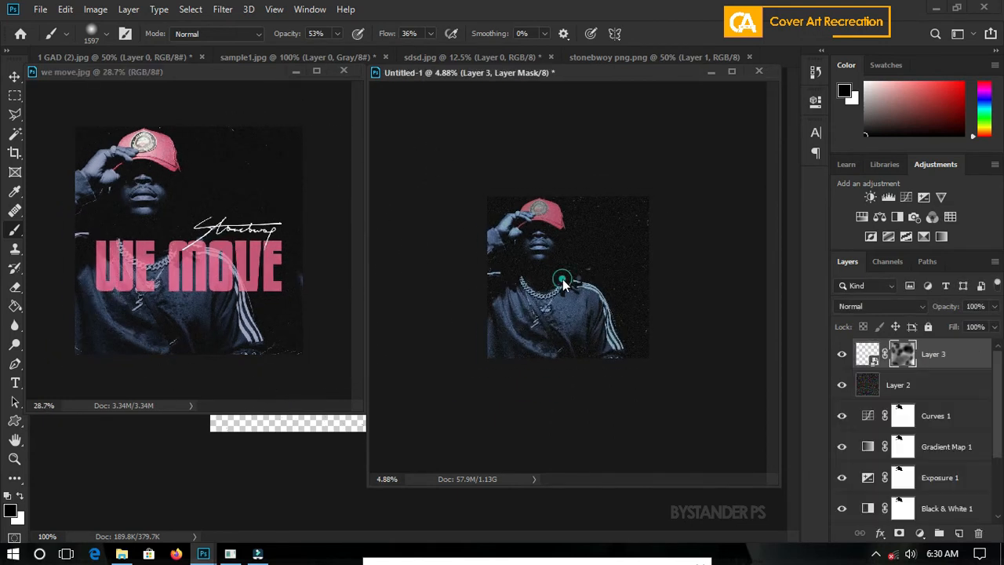
scroll(563, 284, up, 3)
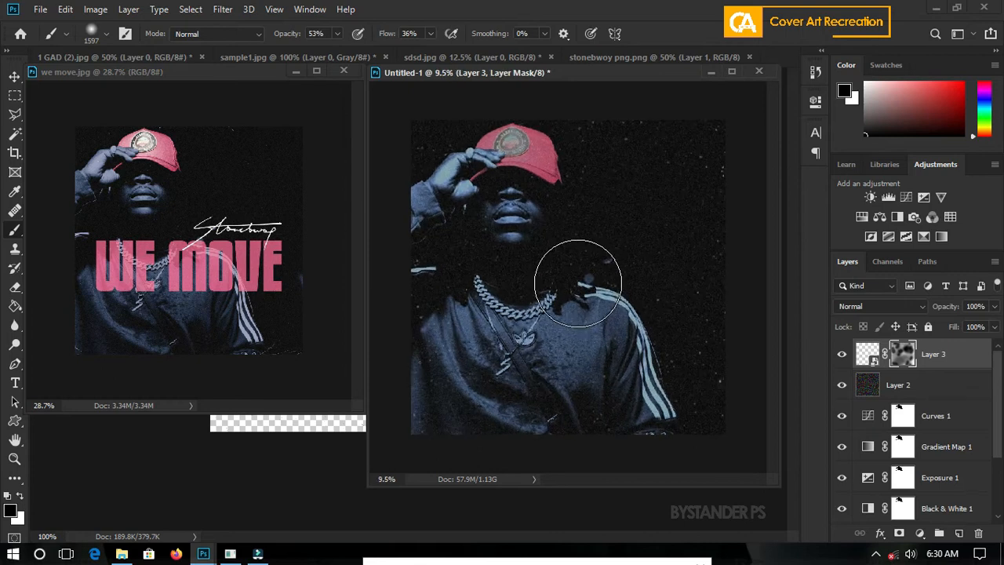
mouse_move(579, 283)
mouse_down()
mouse_move(581, 252)
mouse_move(588, 274)
mouse_up()
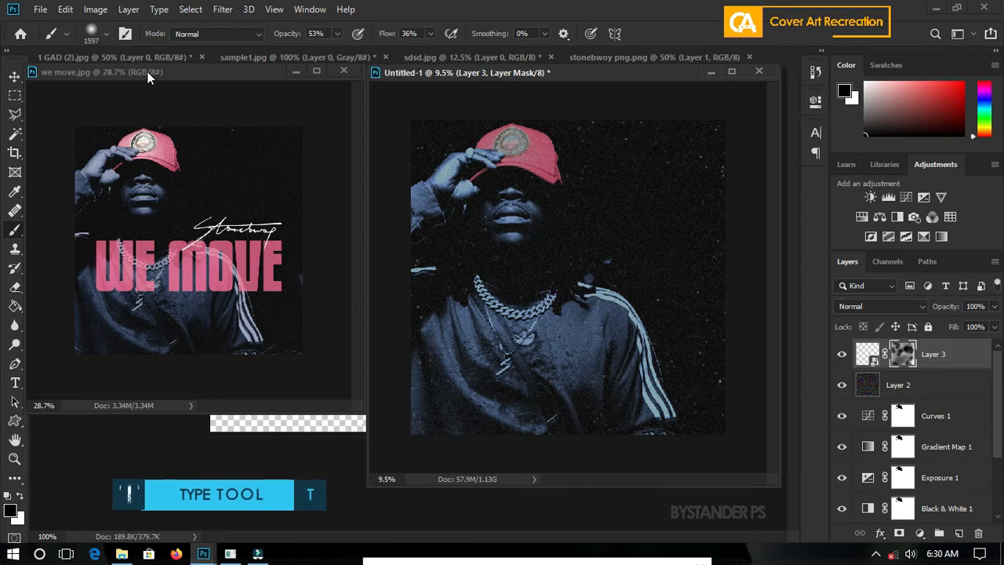
Step: Add the title text "WE MOVE" across the chest of the portrait in pink SANTO Regular at 238.01 pt
drag(149, 72, 157, 71)
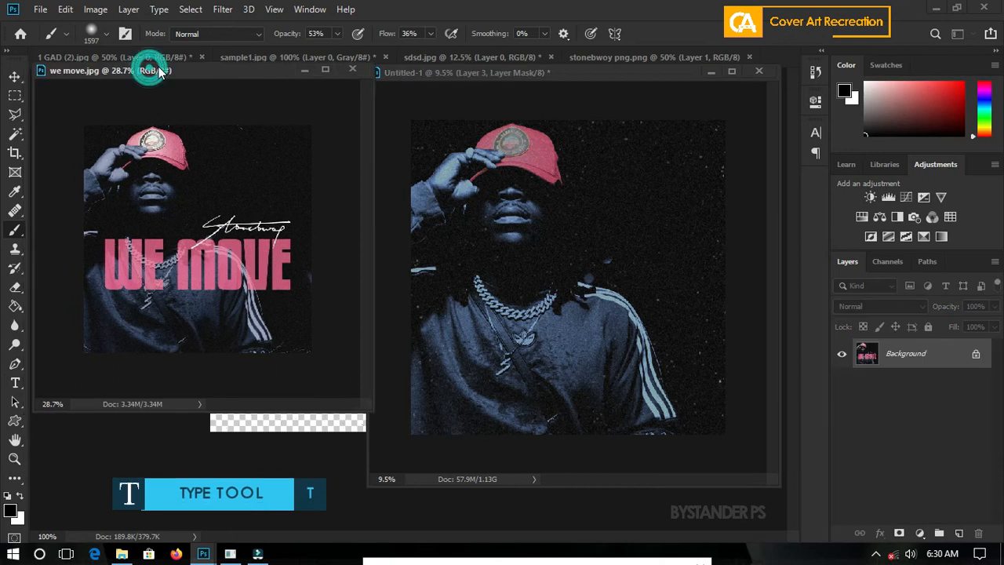
click(15, 384)
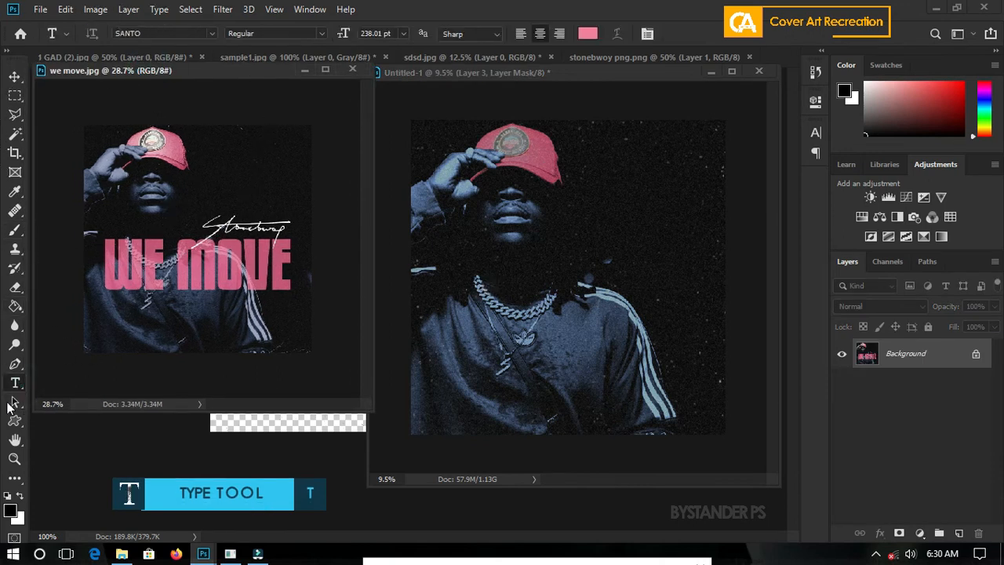
click(452, 304)
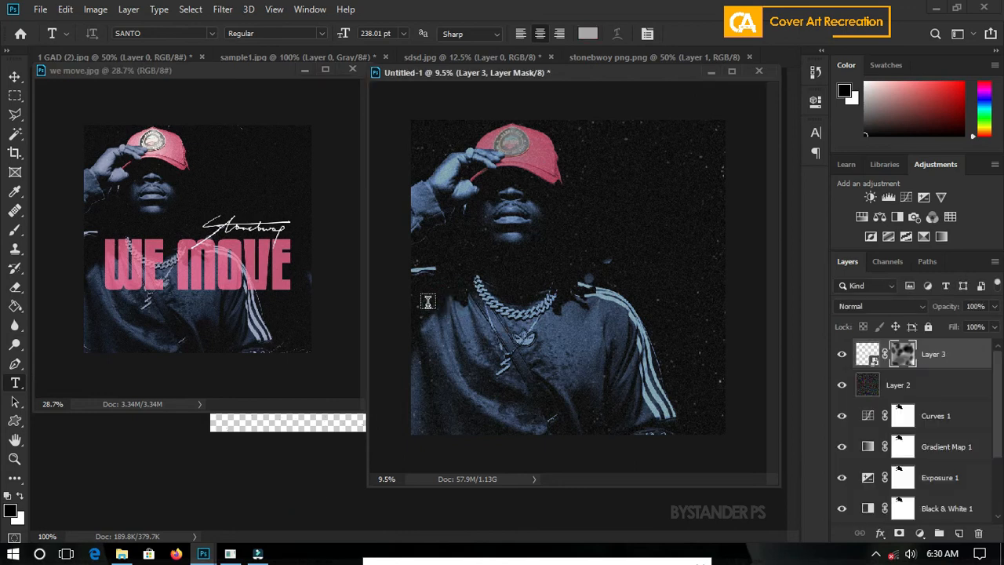
click(428, 302)
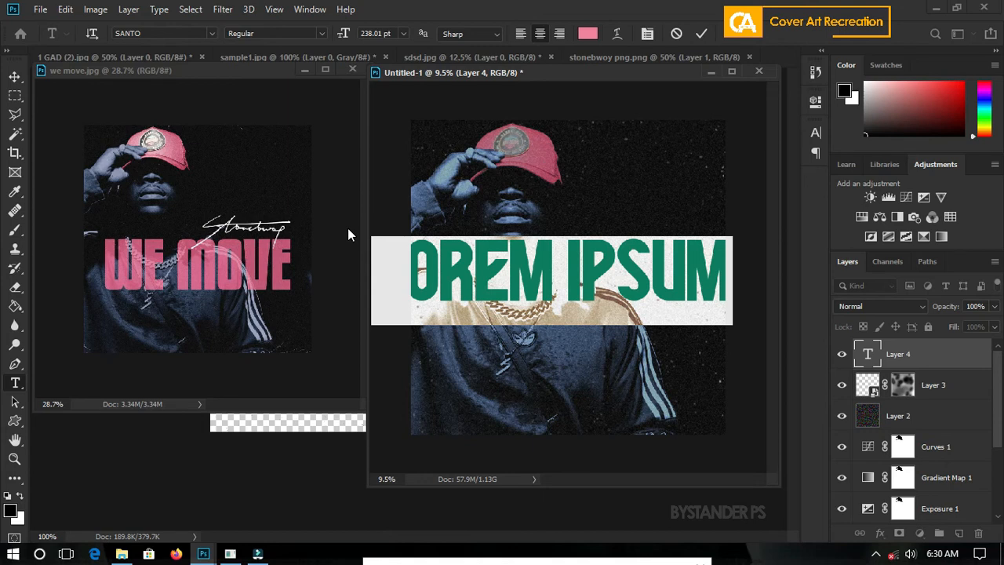
text(WE MOVE)
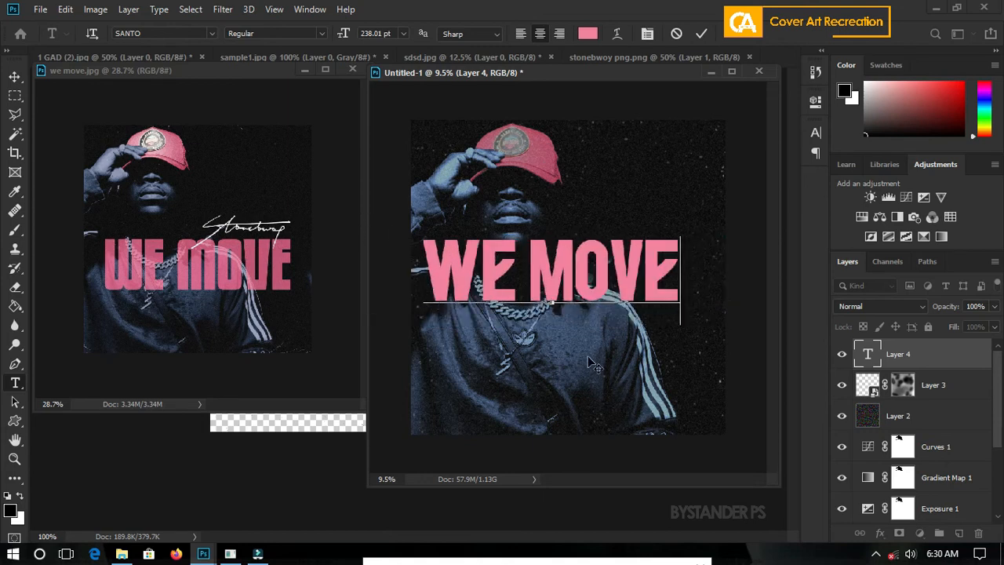
Step: Commit the WE MOVE title, centre it horizontally and vertically on the canvas, and clear the selection
drag(575, 330, 593, 379)
key(ctrl+Return)
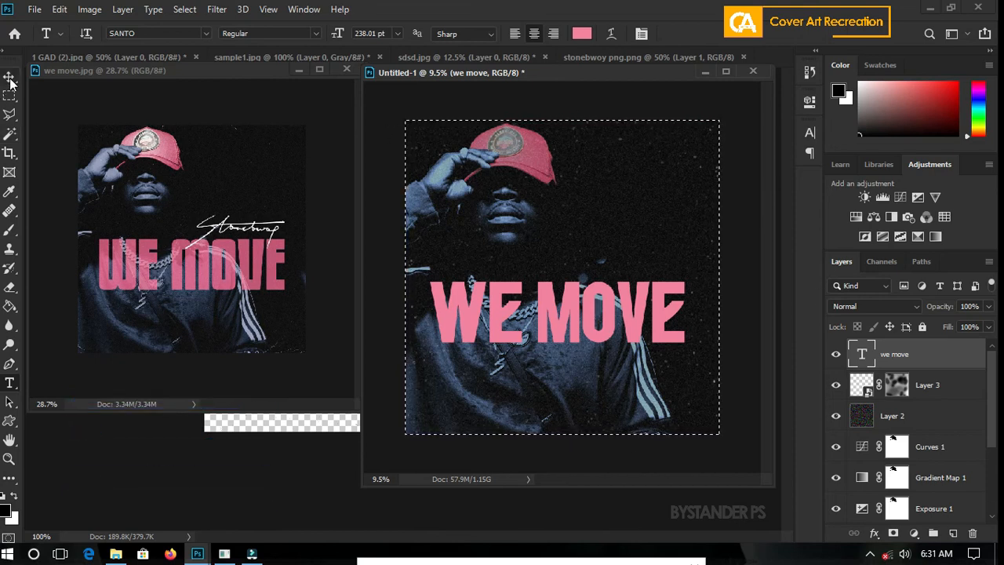
click(10, 78)
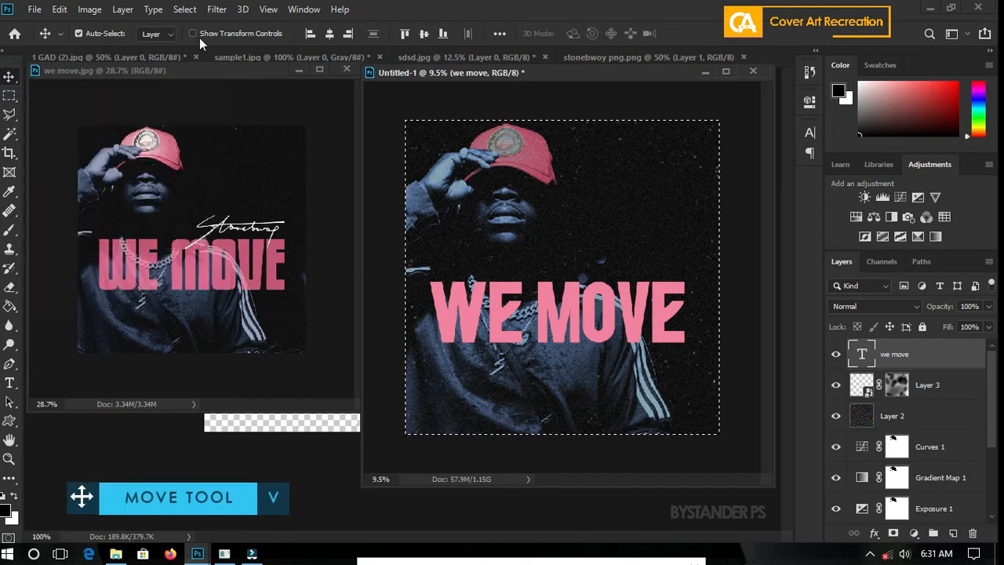
click(329, 36)
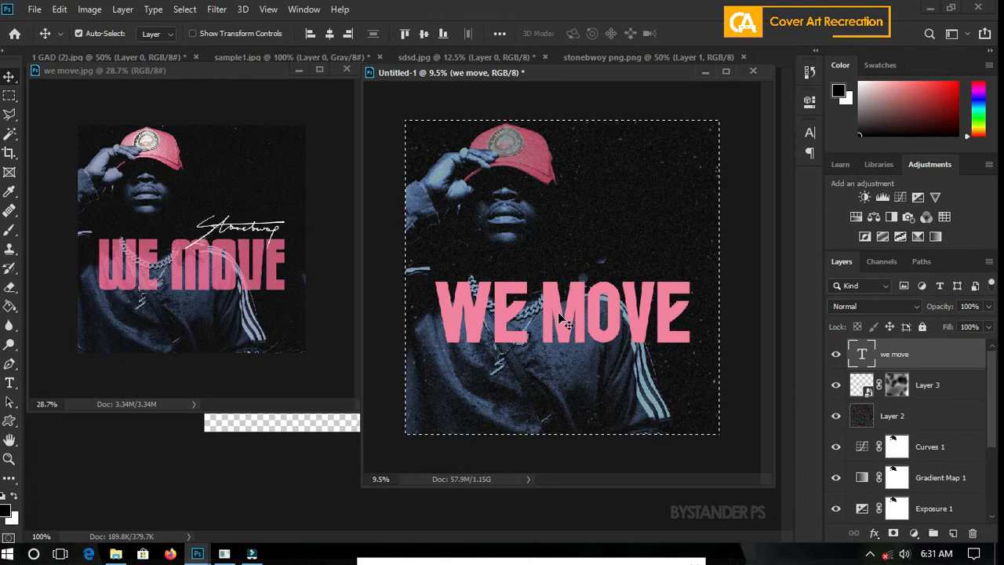
click(424, 33)
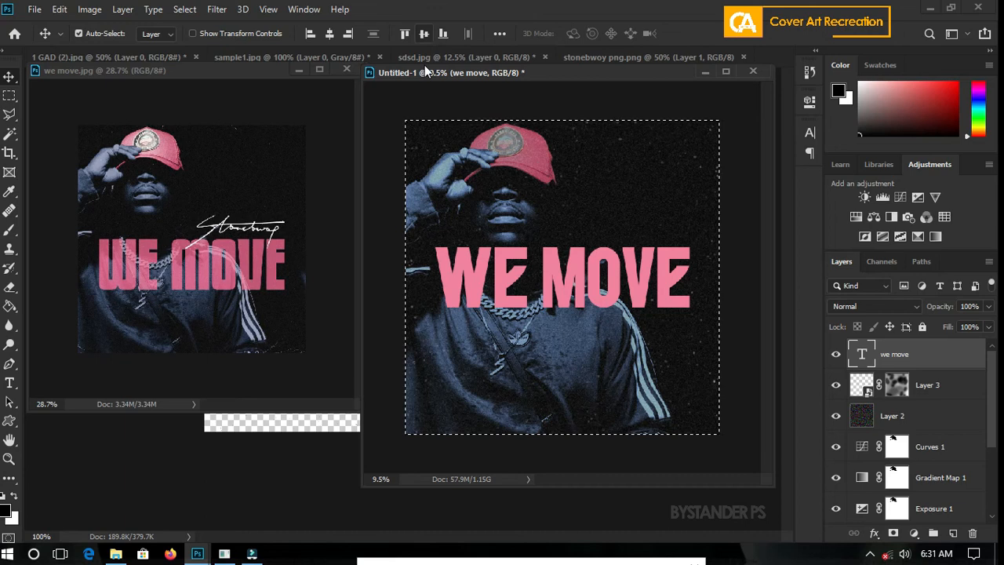
key(ctrl)
key(ctrl+d)
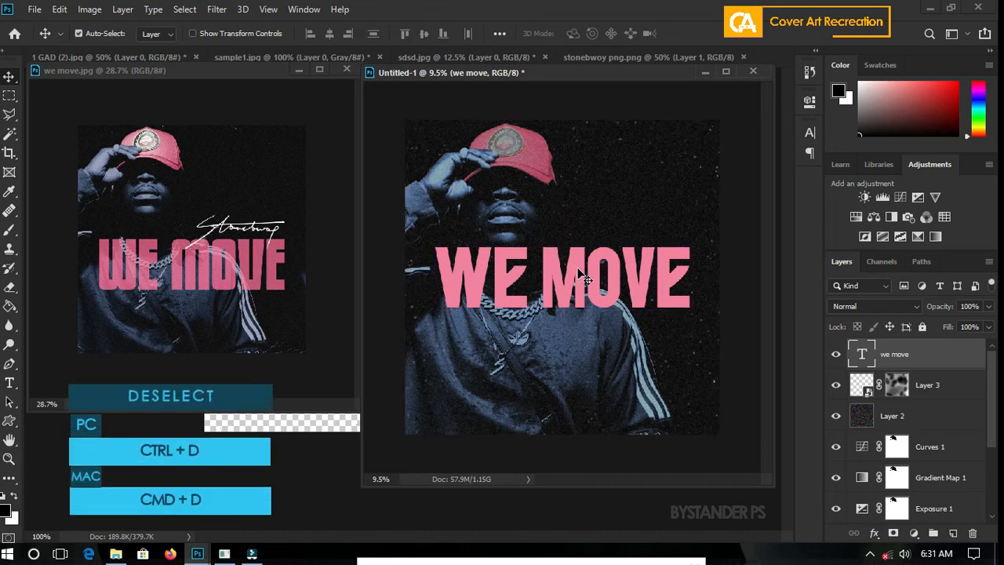
Step: Nudge the WE MOVE title straight down from the canvas centre so it sits across the chest below the neck
key(shift+Down)
key(shift+Down)
key(shift+Down)
key(shift+Down)
key(shift+Down)
key(shift+Down)
key(shift+Down)
key(shift+Down)
key(shift+Down)
key(shift+Down)
key(shift+Down)
key(shift+Down)
key(shift+Down)
key(shift+Down)
key(shift+Down)
key(shift+Down)
key(shift+Down)
key(shift+Down)
key(shift+Down)
key(shift+Down)
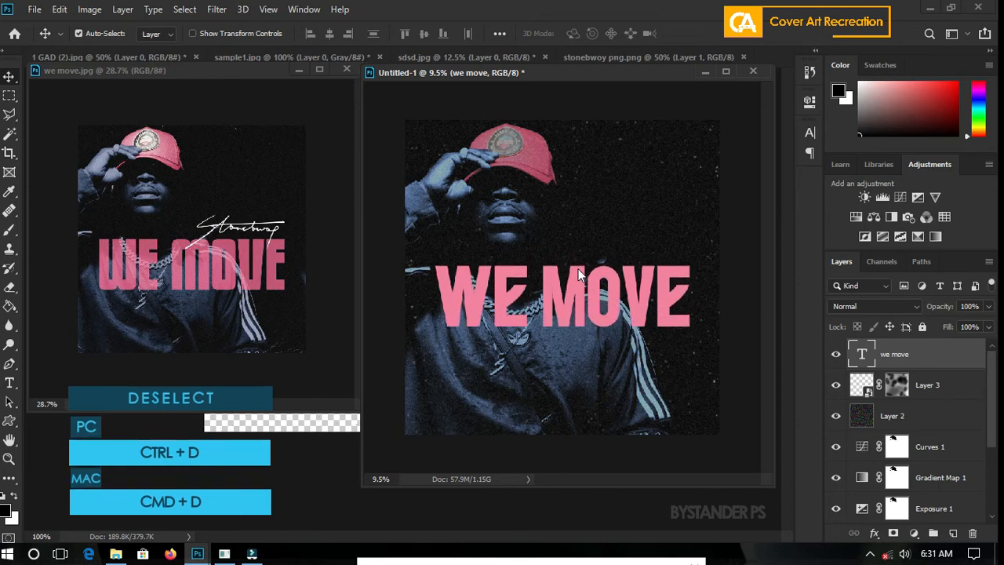
key(shift+Down)
key(shift+Down)
key(shift+Down)
key(shift+Down)
key(shift+Down)
key(shift+Down)
key(shift+Down)
key(shift+Down)
key(shift+Down)
key(shift+Down)
key(shift+Down)
key(shift+Down)
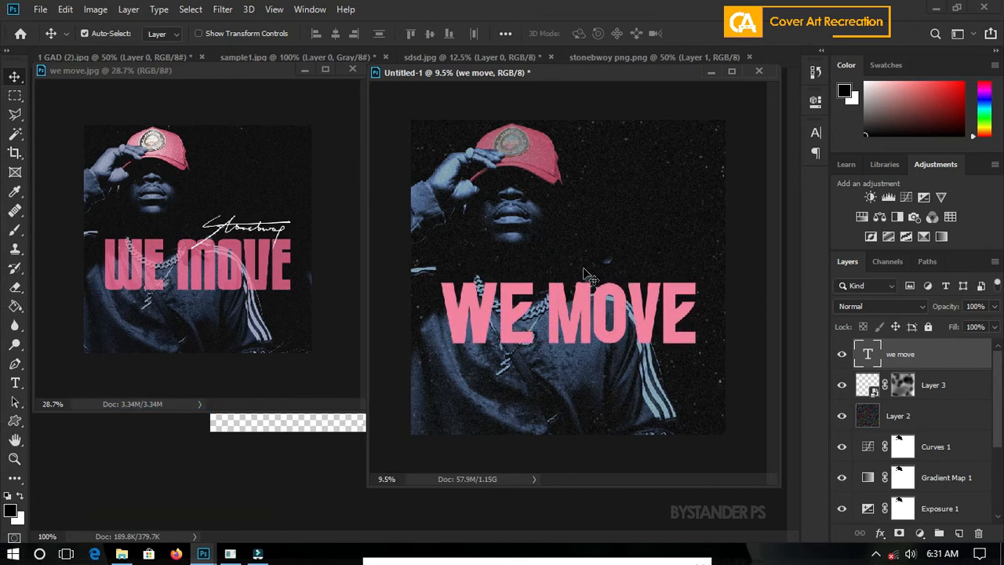
key(shift+Down)
key(shift+Down)
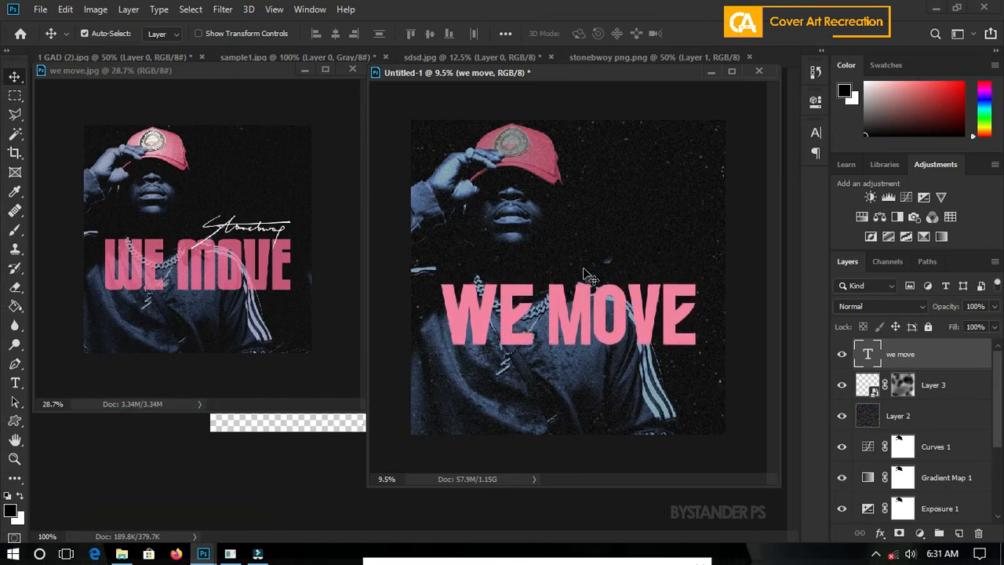
Step: Examine the title lettering in the reference we move.jpg up close and compare its transparency with the recreated title
scroll(583, 325, up, 10)
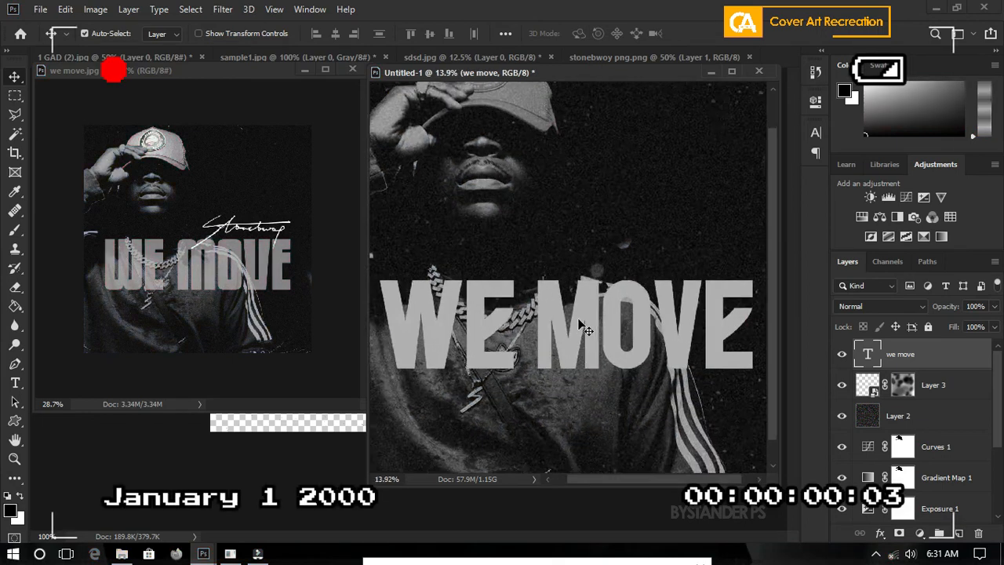
click(238, 261)
scroll(234, 259, up, 5)
scroll(236, 259, up, 6)
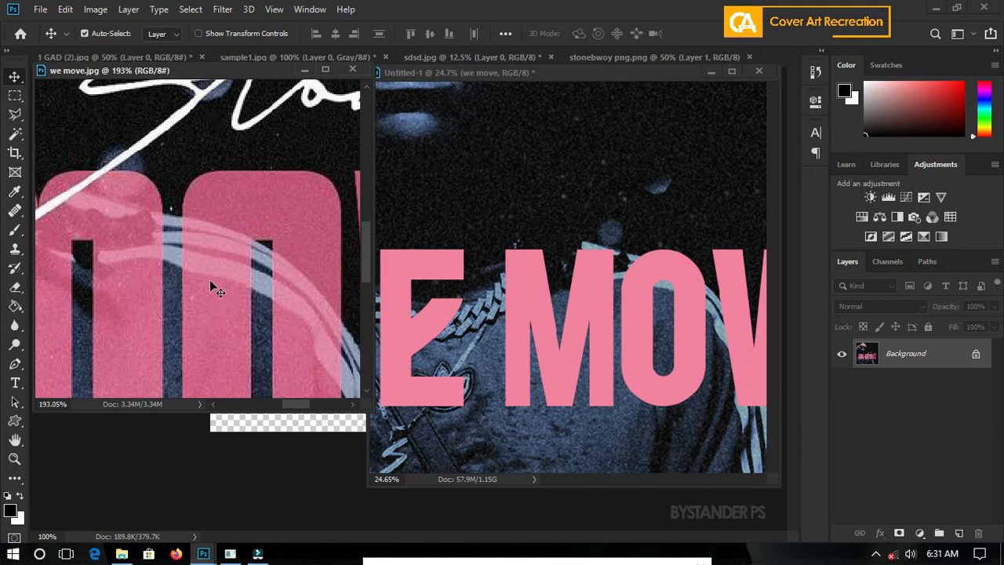
scroll(215, 227, down, 3)
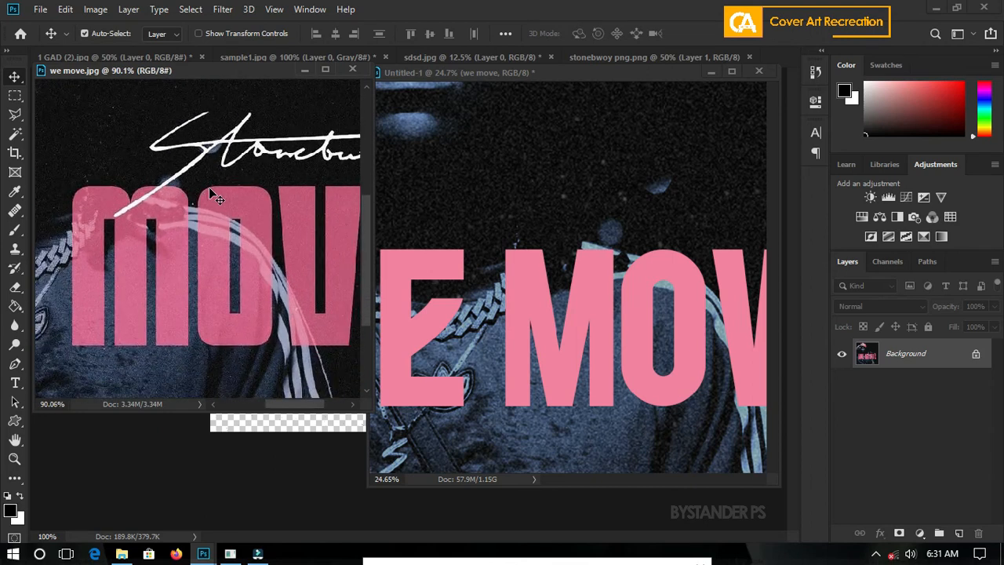
scroll(208, 235, up, 1)
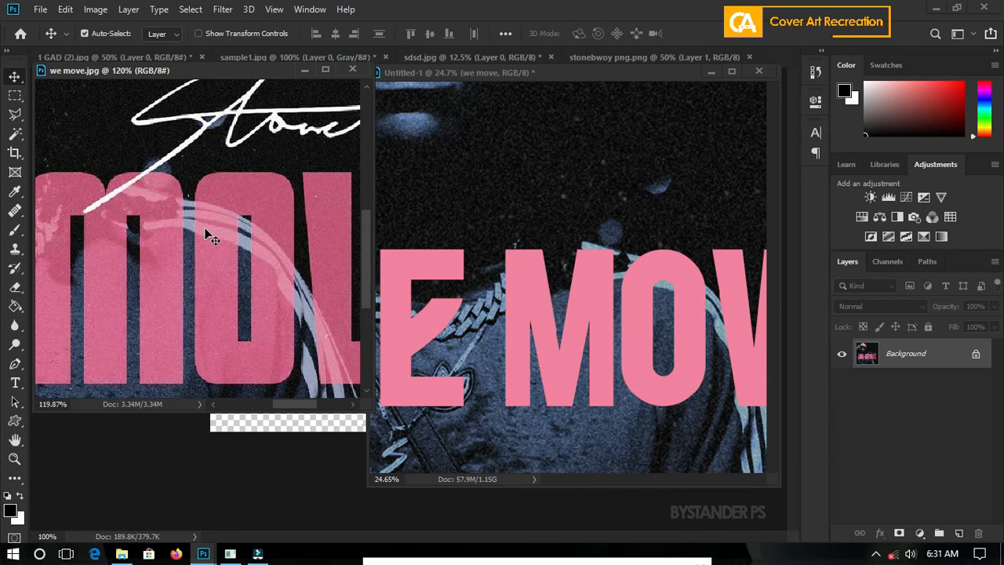
scroll(210, 236, down, 2)
click(593, 307)
scroll(593, 308, down, 3)
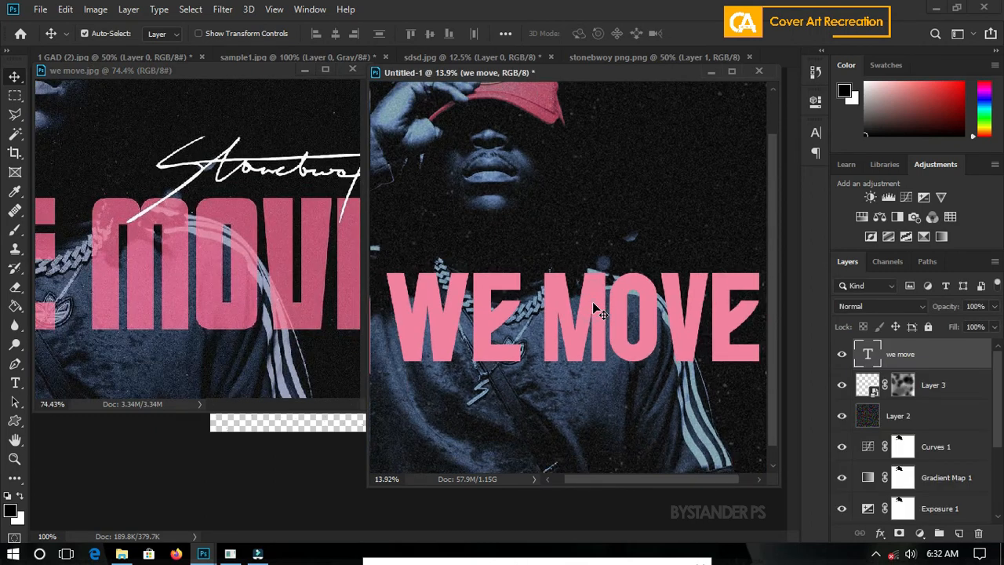
Step: Lower the opacity of the WE MOVE text layer to 80%
click(994, 306)
drag(990, 321, 977, 330)
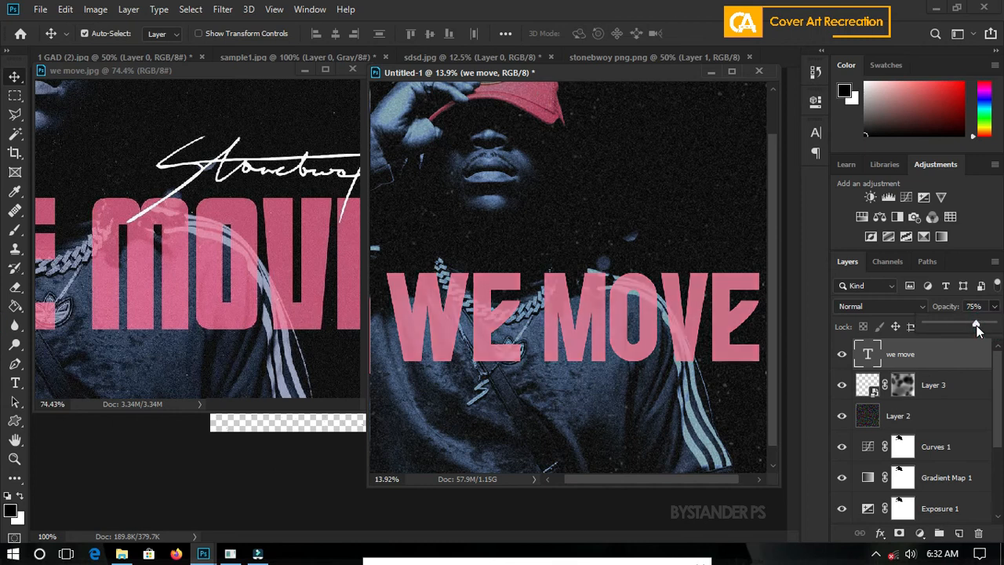
click(974, 306)
text(80)
key(Return)
scroll(563, 338, down, 2)
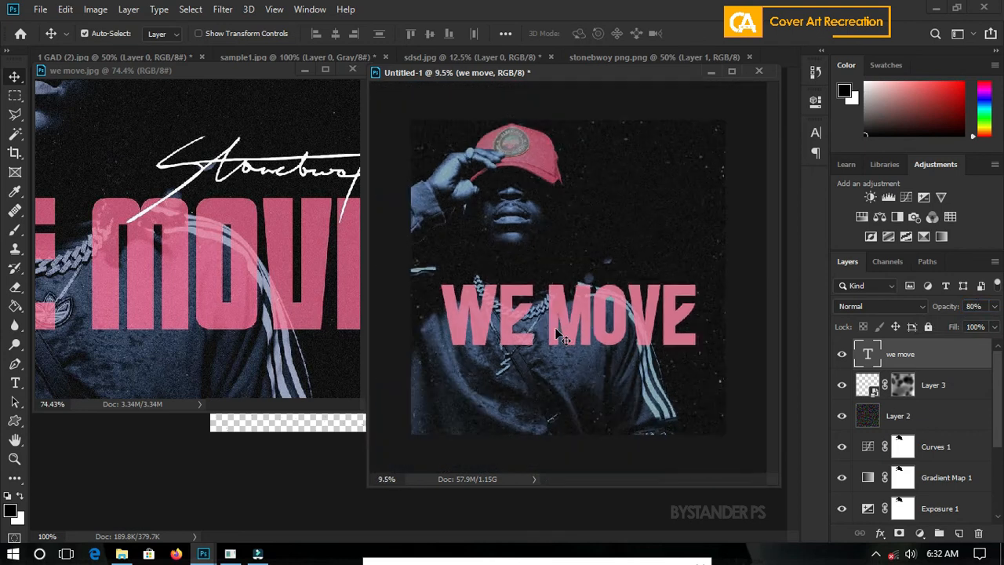
scroll(563, 338, down, 1)
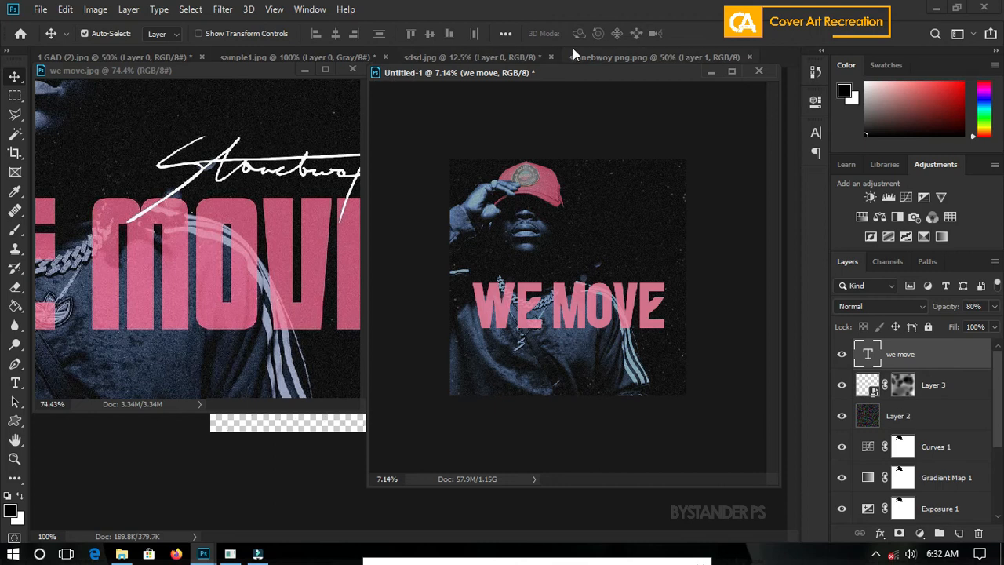
Step: Copy the white signature from stonebwoy png.png into the cover document and convert its layer to a smart object
click(608, 53)
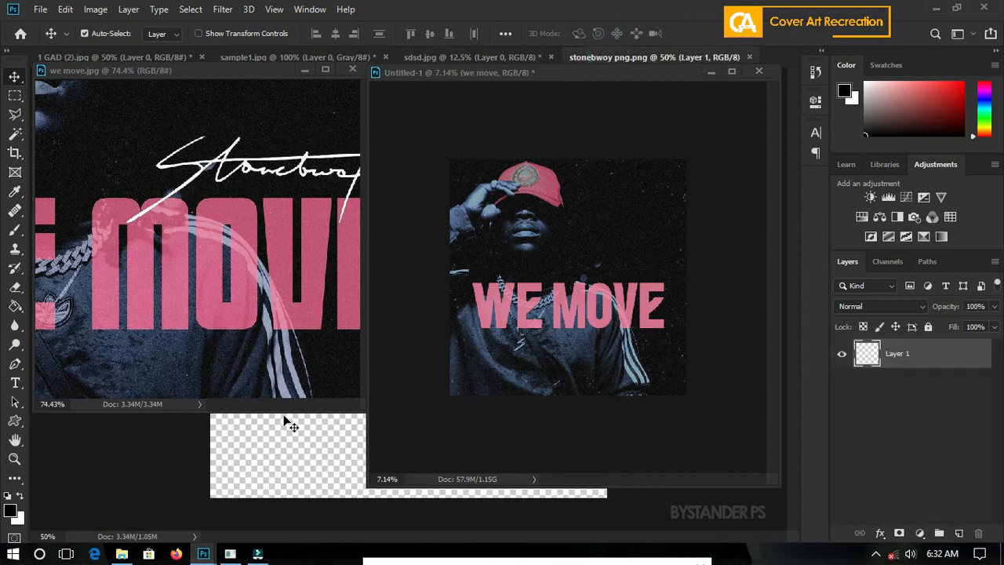
mouse_move(300, 460)
mouse_down()
mouse_move(500, 399)
mouse_move(547, 279)
mouse_up()
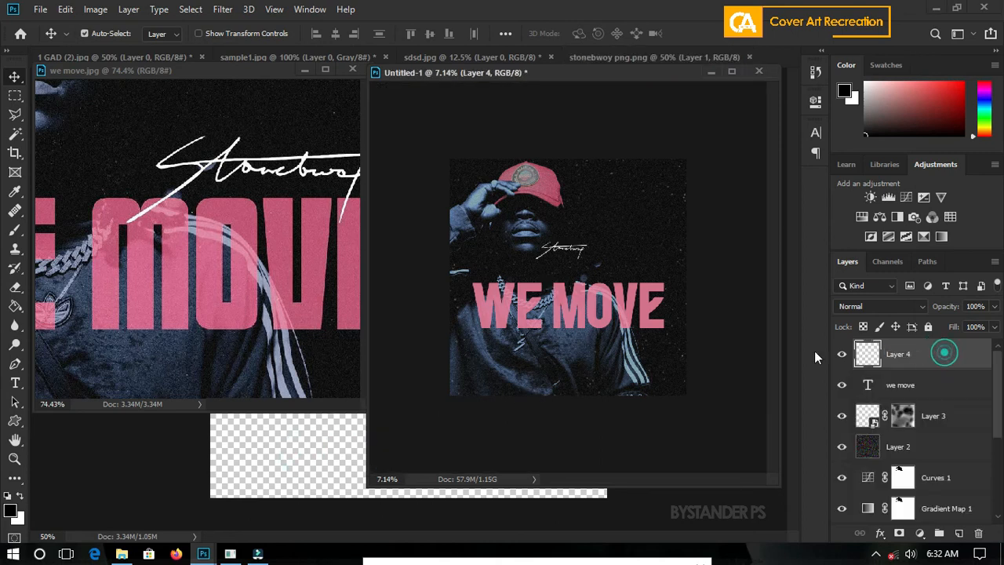
right_click(918, 367)
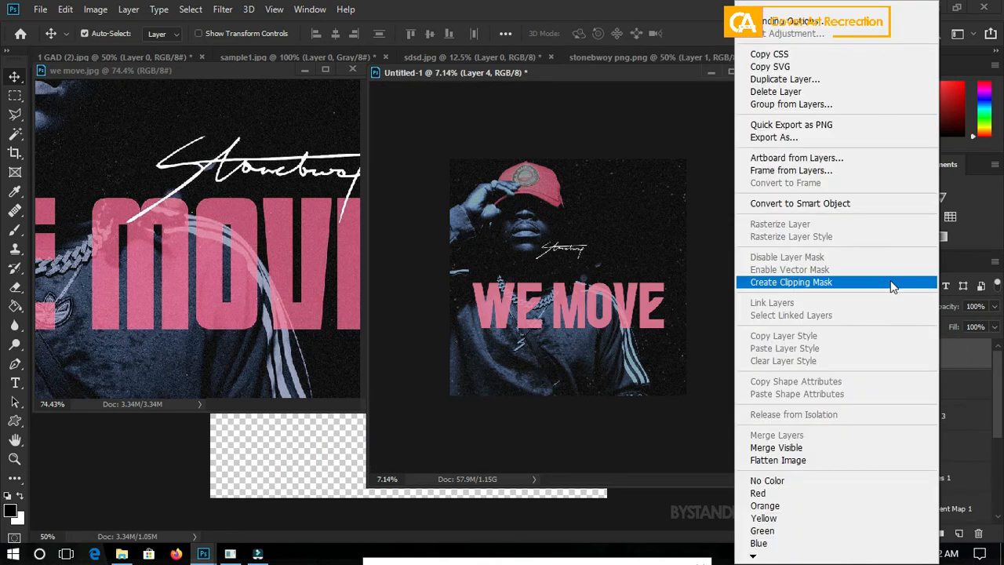
click(808, 201)
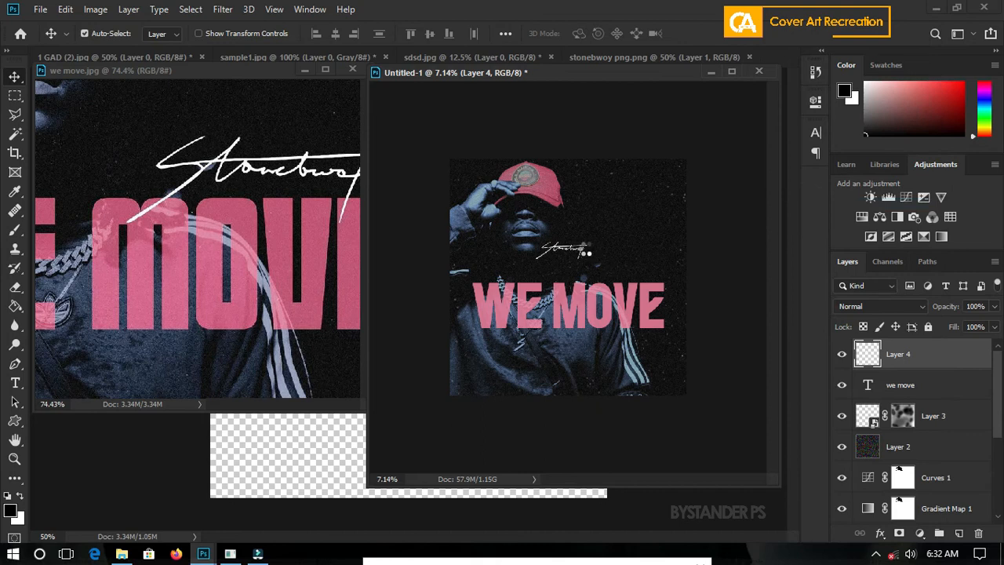
Step: Scale the signature to about 196% and place it over the upper edge of the word MOVE
key(ctrl+t)
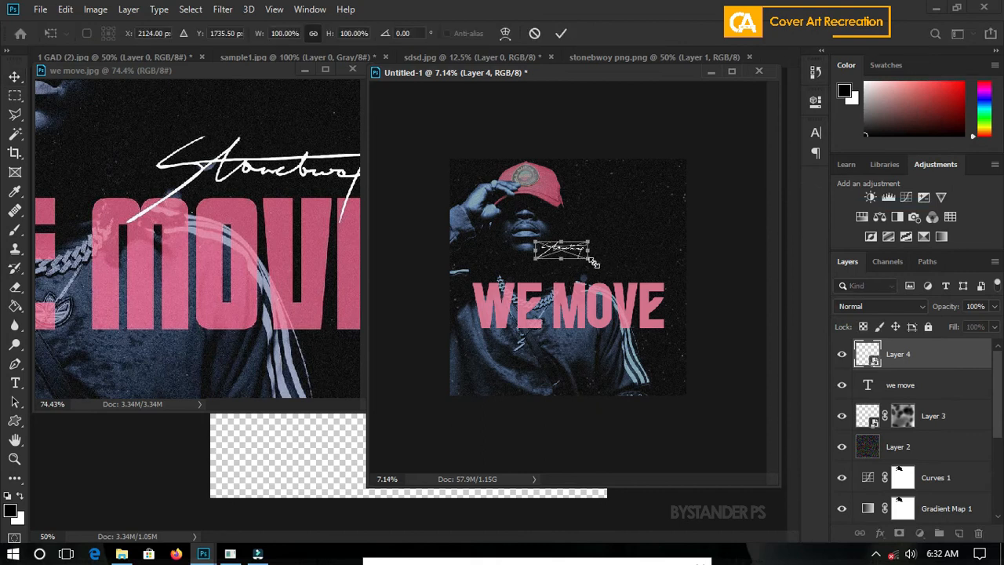
mouse_move(591, 258)
mouse_down()
mouse_move(628, 263)
mouse_move(669, 293)
mouse_move(651, 277)
mouse_up()
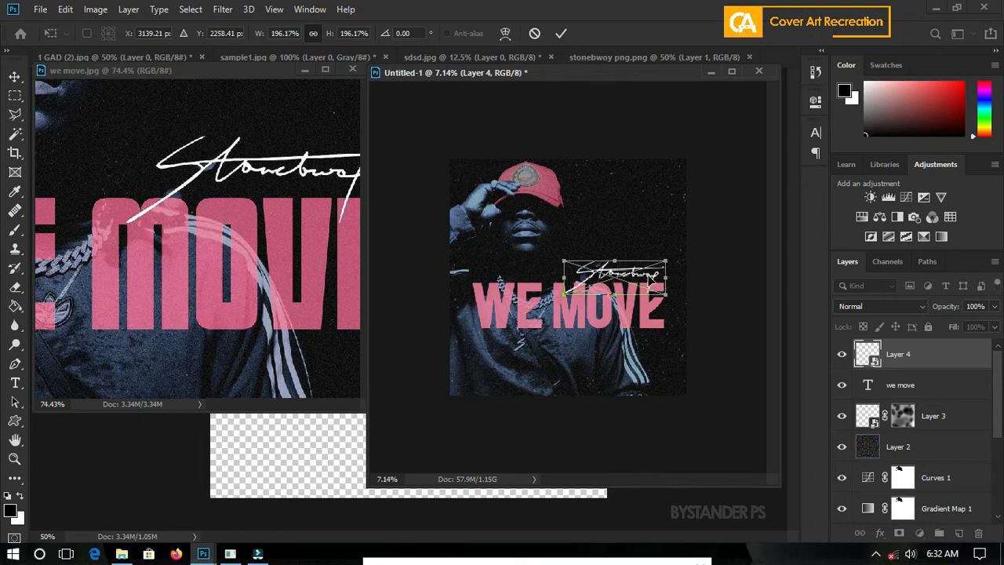
key(Left)
key(Left)
key(Left)
key(Left)
key(Left)
key(Left)
key(Left)
key(Left)
key(Left)
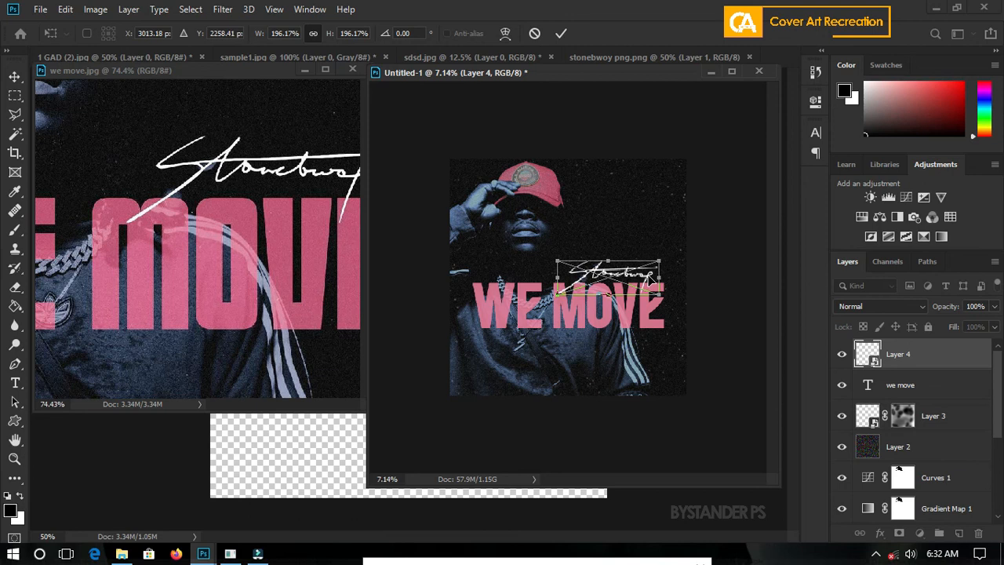
key(Return)
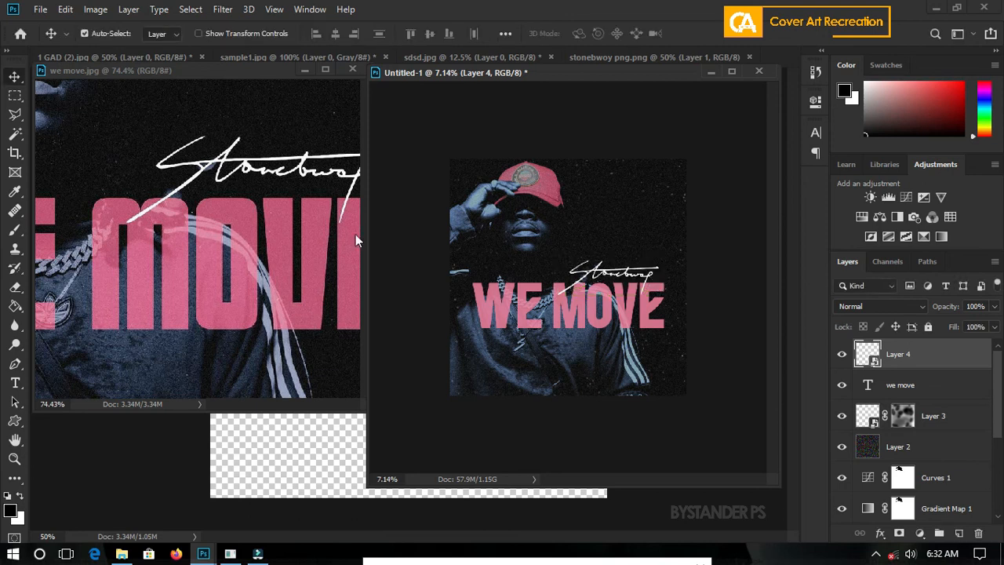
Step: Compare the whole recreated cover with the reference we move.jpg for brightness and layout
scroll(445, 259, down, 2)
scroll(610, 280, up, 3)
scroll(610, 280, up, 1)
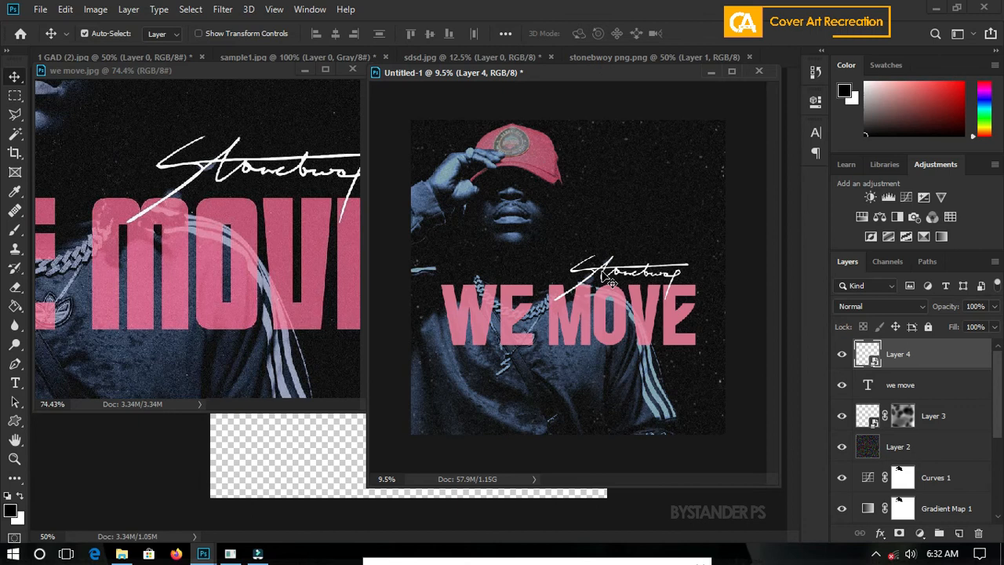
click(298, 259)
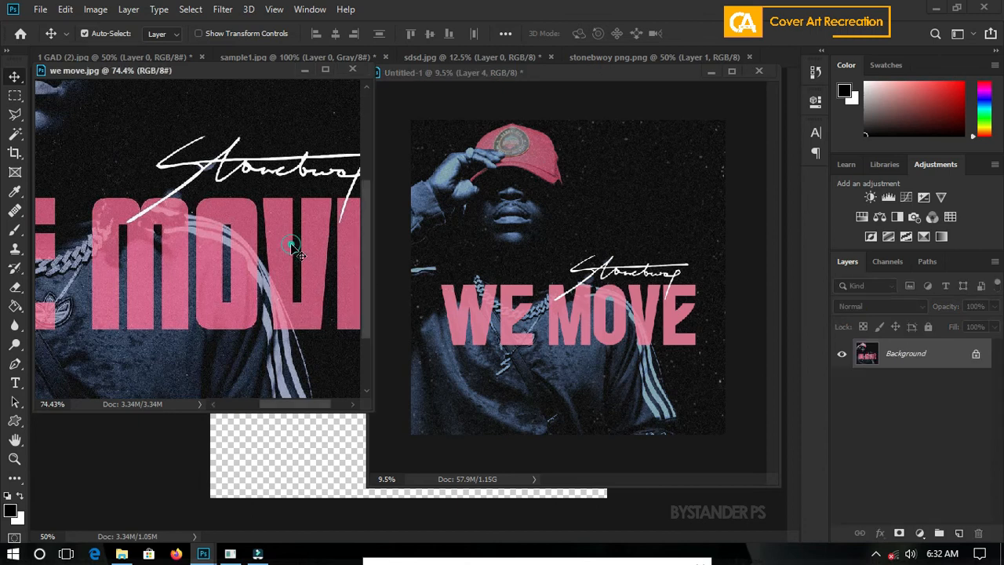
scroll(298, 259, down, 6)
scroll(297, 259, down, 1)
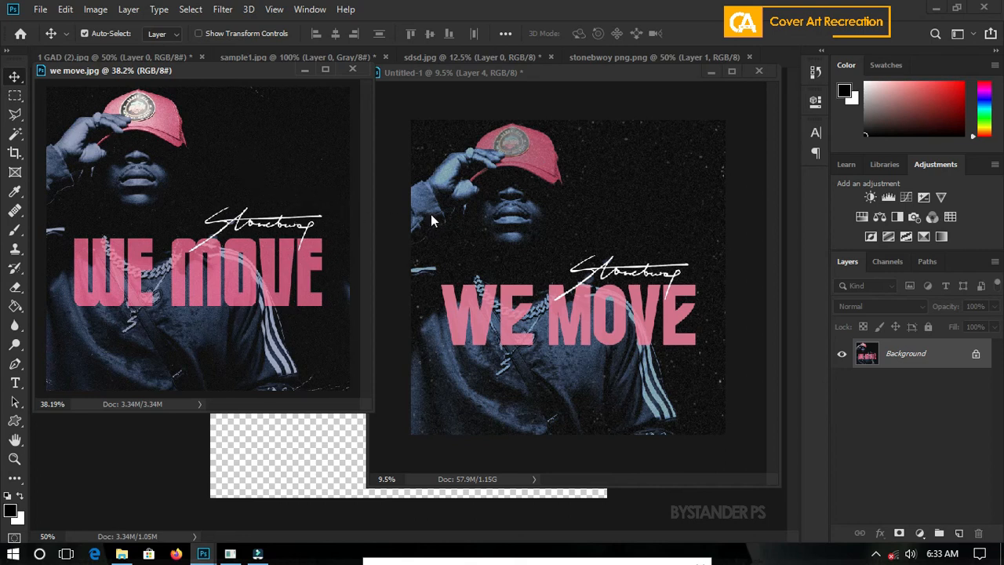
click(498, 166)
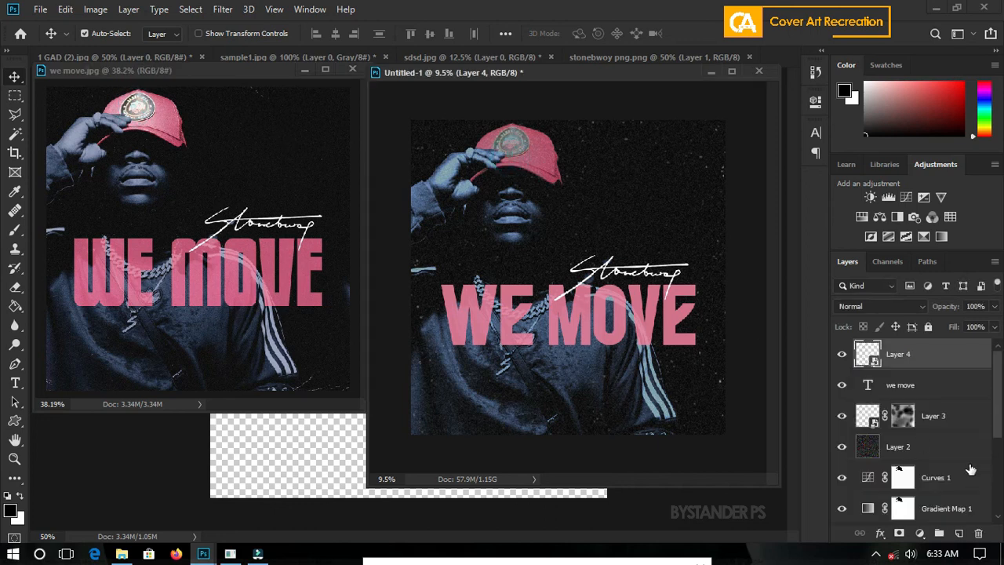
Step: Add a Curves adjustment layer directly above the Layer 1 portrait
scroll(971, 469, down, 3)
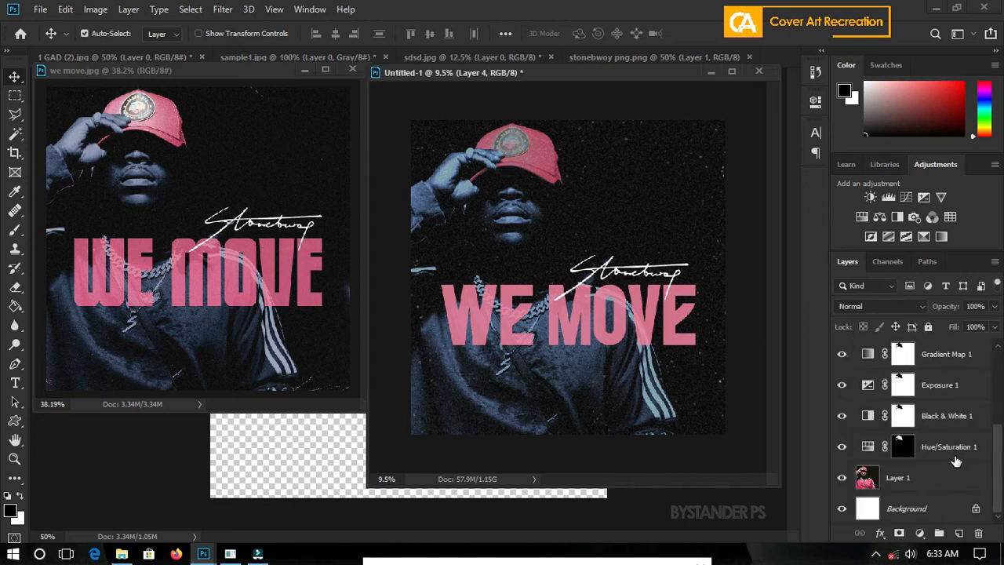
click(899, 478)
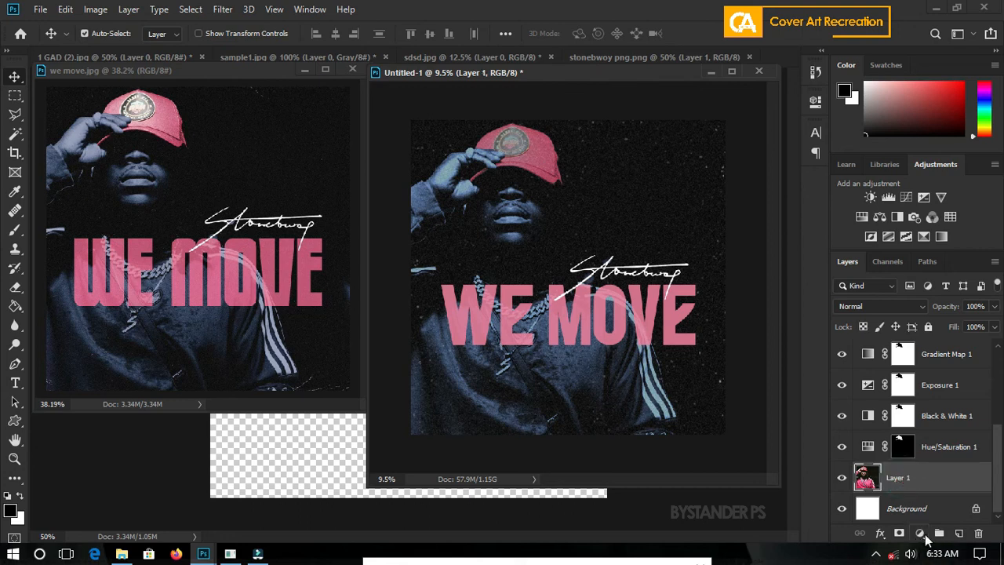
click(920, 533)
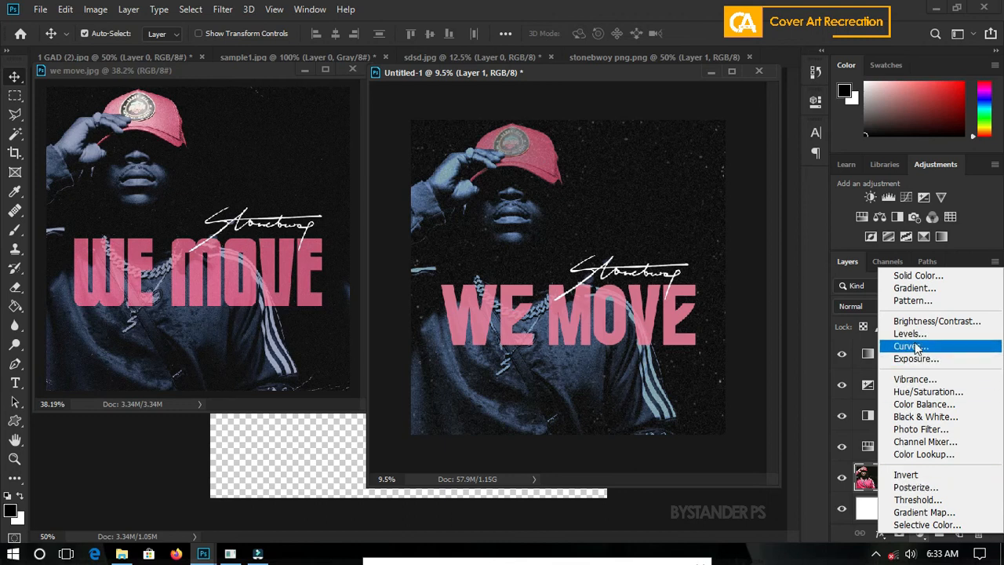
click(908, 346)
click(693, 250)
mouse_move(693, 251)
mouse_down()
mouse_move(685, 235)
mouse_move(705, 248)
mouse_up()
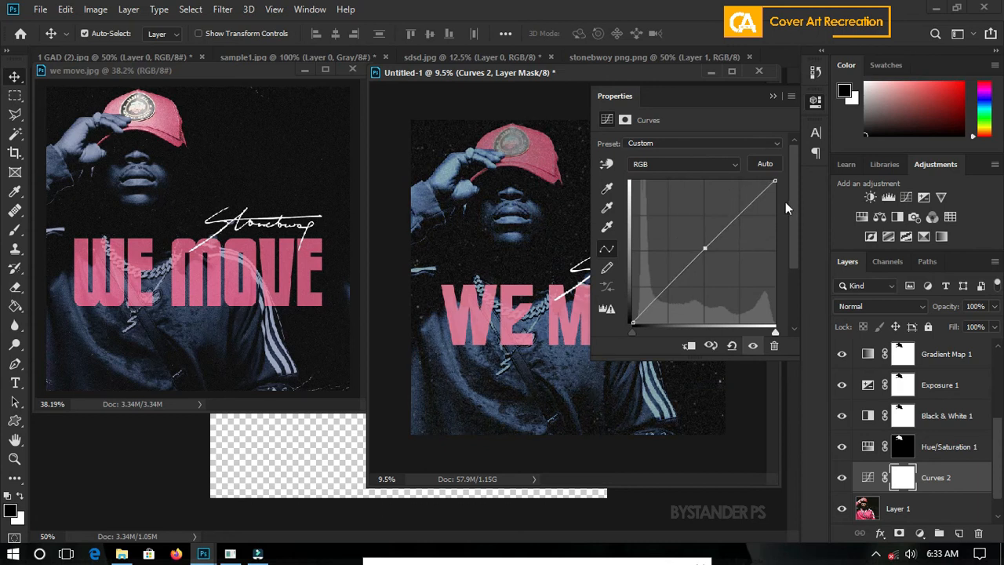
key(ctrl+z)
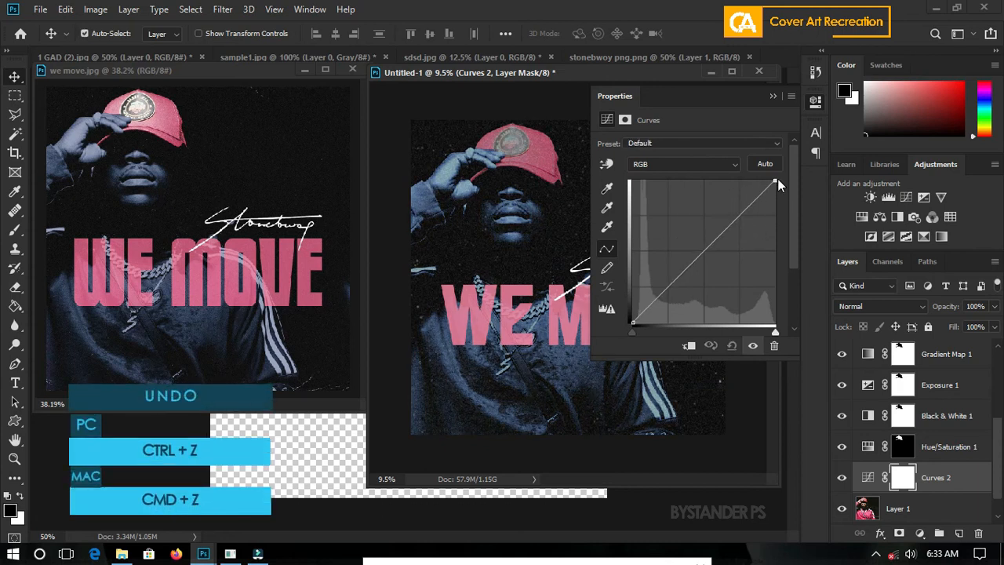
Step: Brighten the portrait by moving the white point of the Curves 2 RGB curve inward to about three quarters of the range
drag(774, 181, 738, 180)
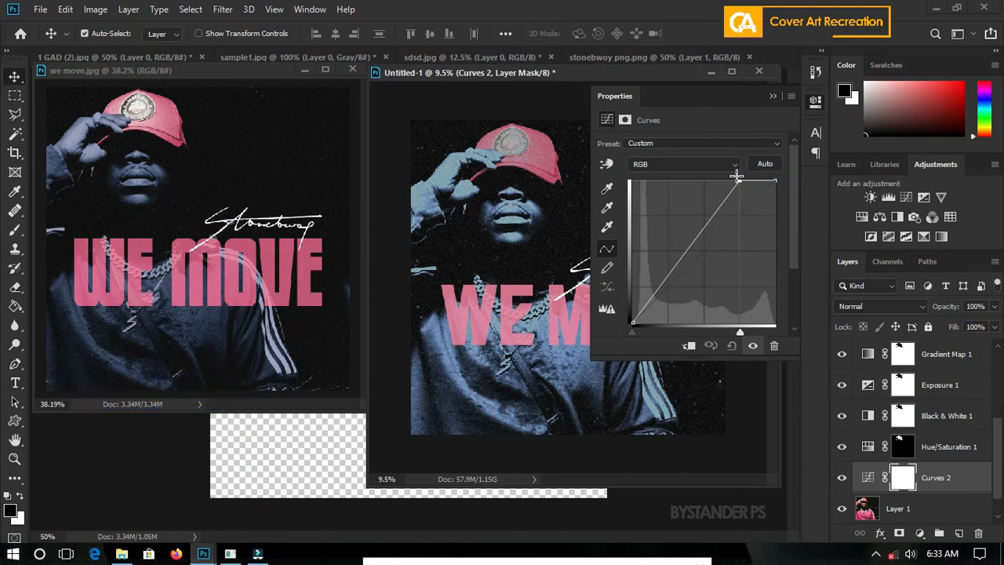
drag(736, 174, 743, 172)
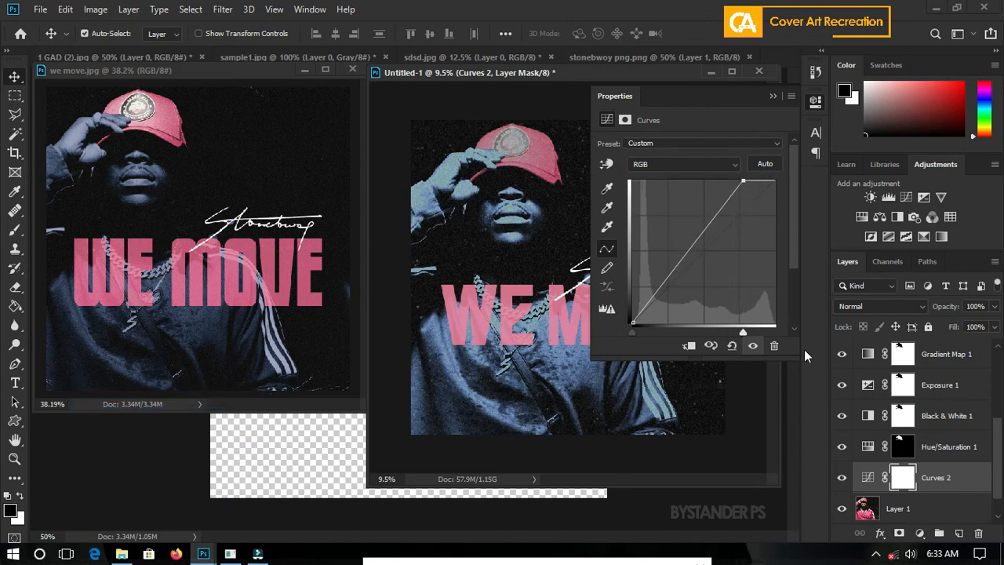
Step: Replace the Curves 2 layer mask with a copy of the Hue/Saturation 1 mask to limit the brightening to the cap
click(772, 96)
drag(902, 445, 901, 476)
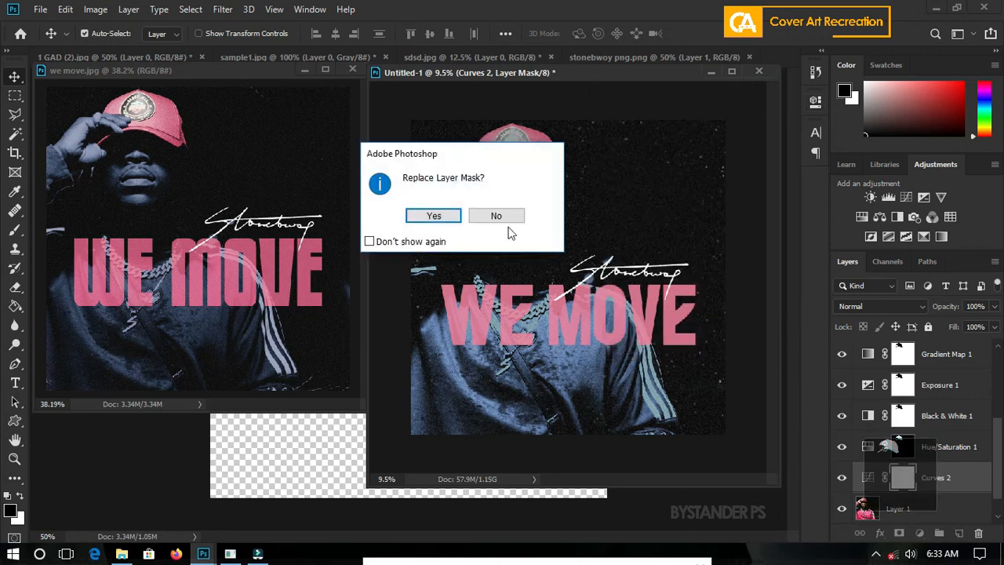
click(448, 220)
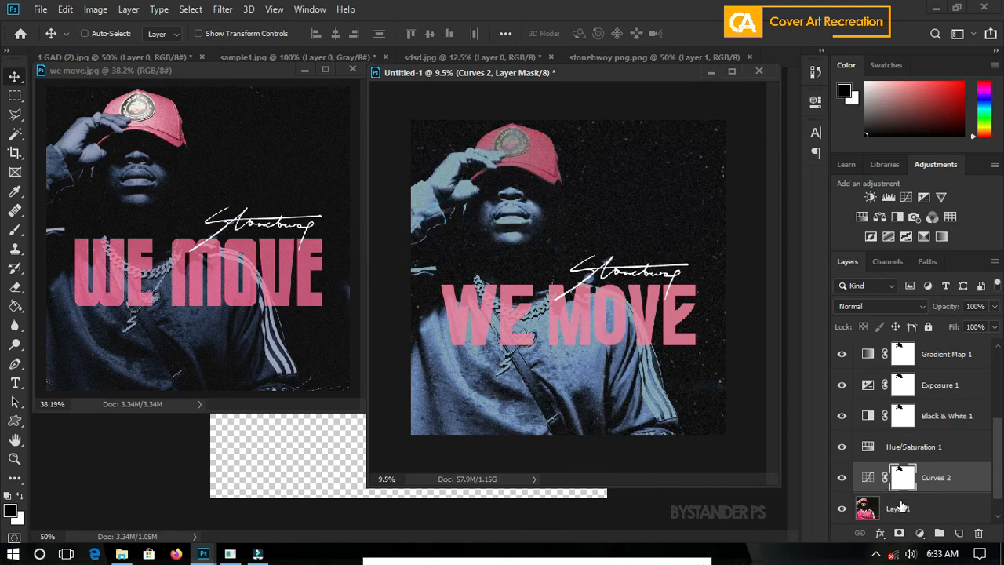
drag(908, 485, 900, 443)
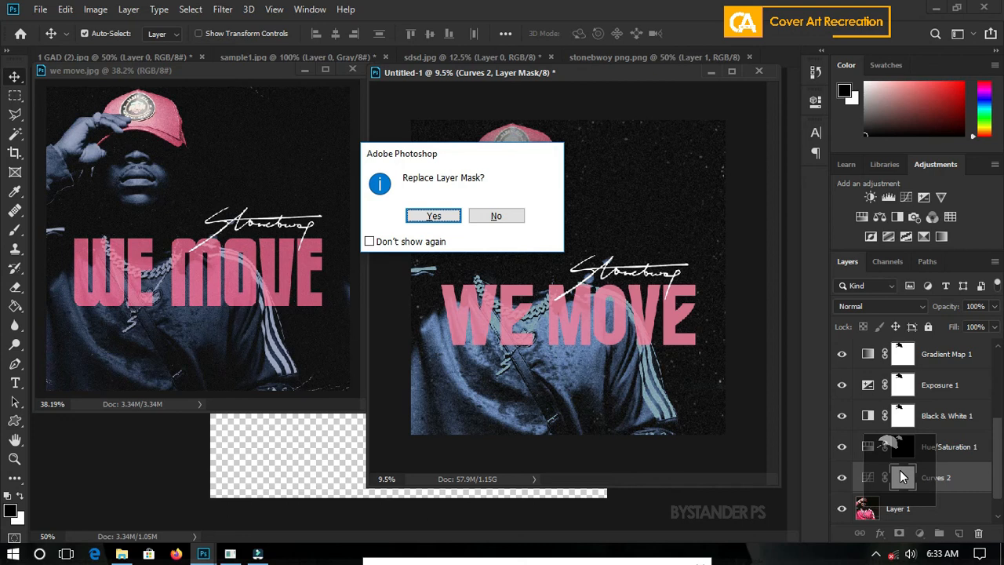
key(Return)
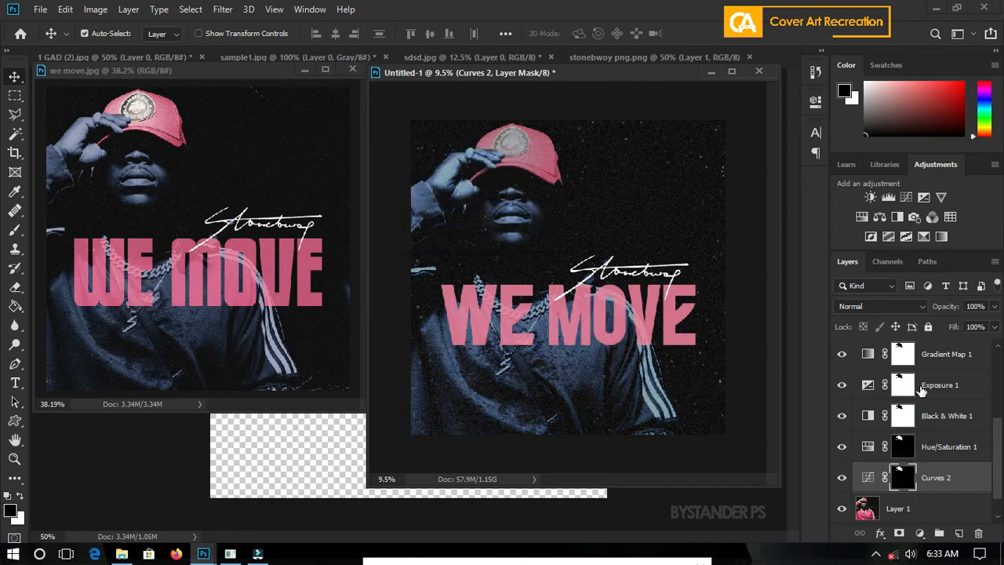
Step: Set the exposure of the Exposure 1 adjustment layer to +0.72
double_click(867, 385)
drag(694, 183, 698, 181)
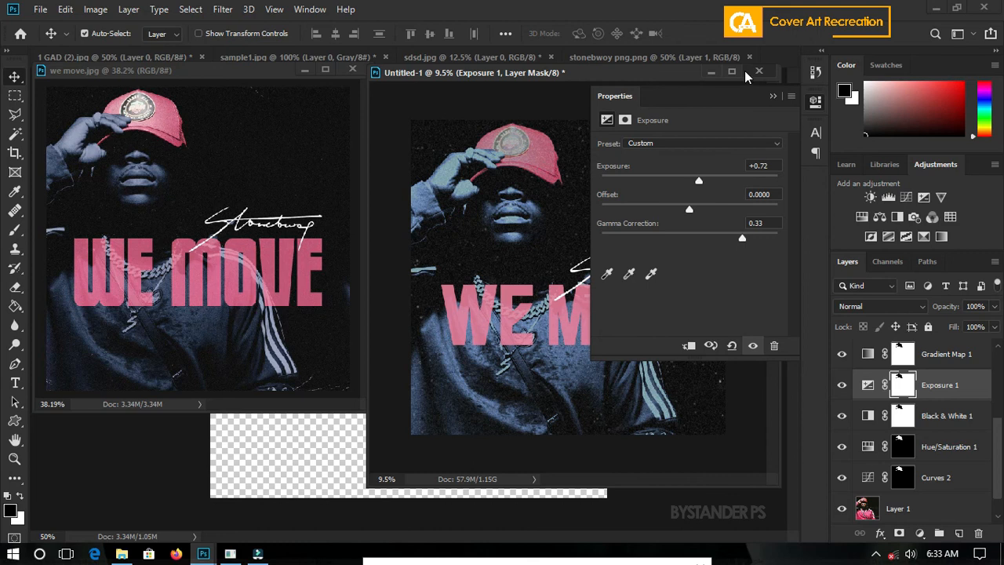
click(771, 97)
Step: Compare the recreated cover and the reference we move.jpg at reduced size for overall brightness and cap colour
scroll(616, 247, down, 9)
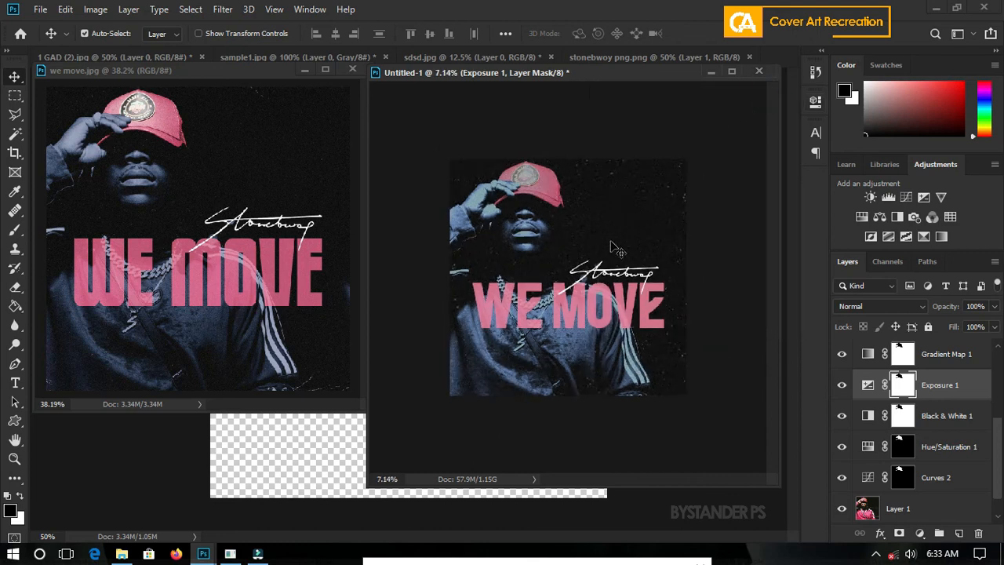
click(154, 183)
scroll(215, 286, down, 3)
scroll(222, 295, down, 2)
scroll(223, 295, up, 4)
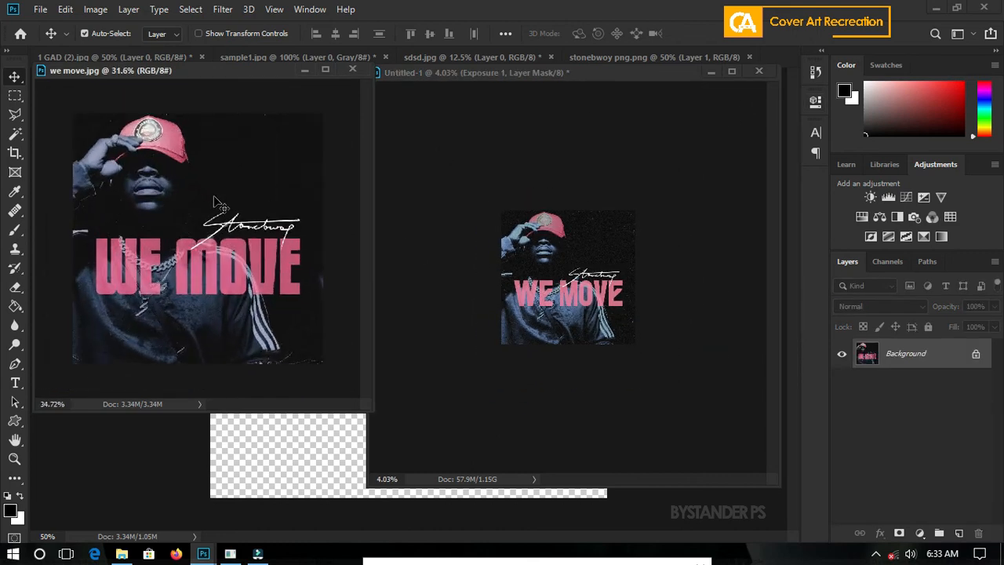
click(568, 291)
scroll(571, 291, up, 6)
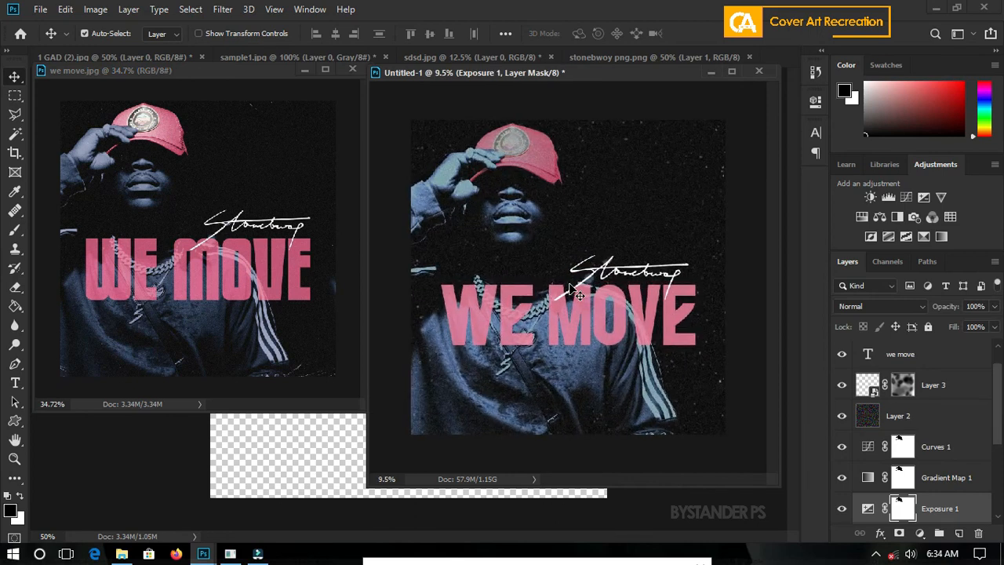
Step: Nudge the white signature on Layer 4 to the right so its end lines up with the right edge of the word MOVE
click(646, 267)
key(Right)
key(Right)
key(Right)
key(Right)
key(Right)
key(Right)
key(shift+Right)
key(shift+Right)
key(shift+Right)
key(shift+Right)
key(shift+Right)
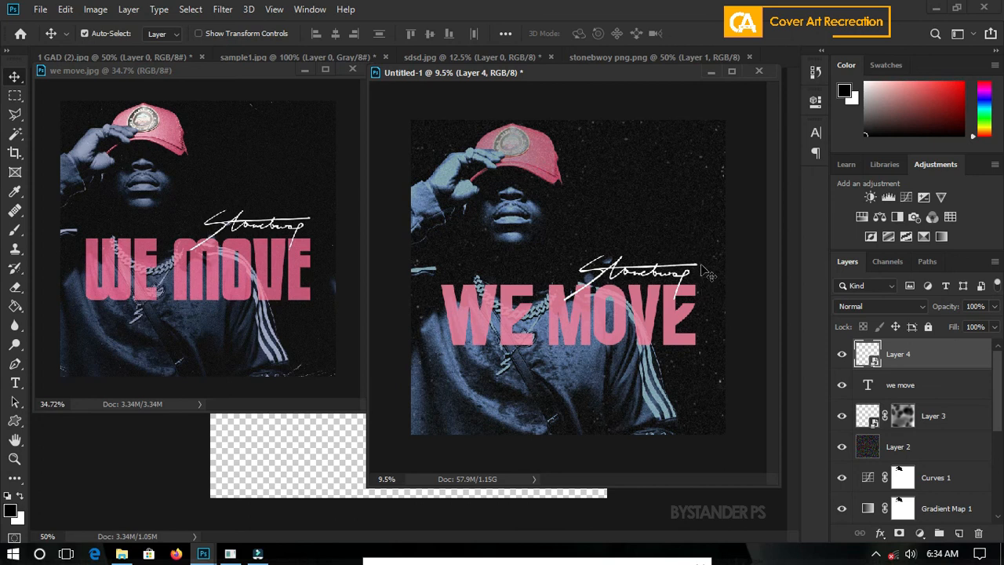
key(shift+Left)
key(shift+Left)
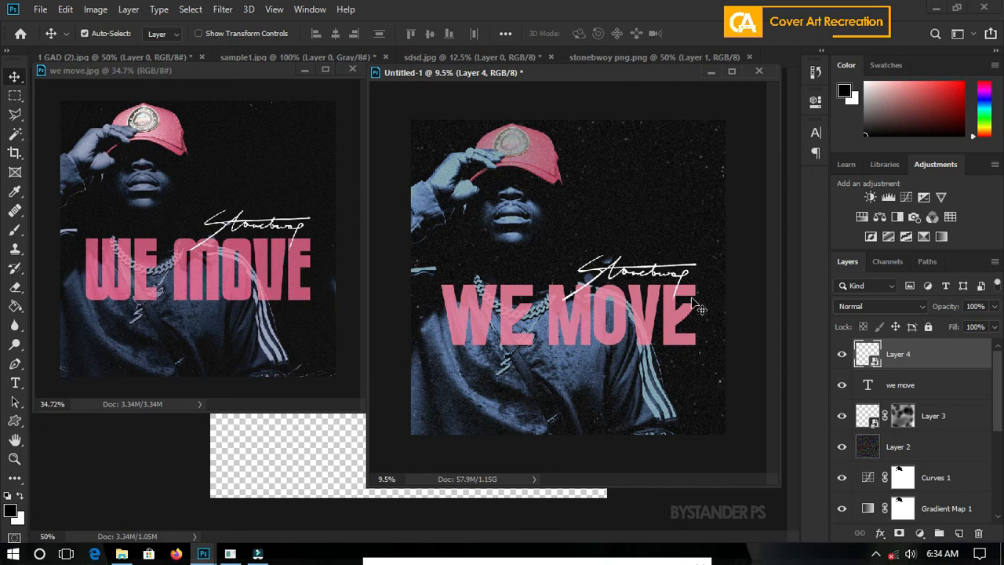